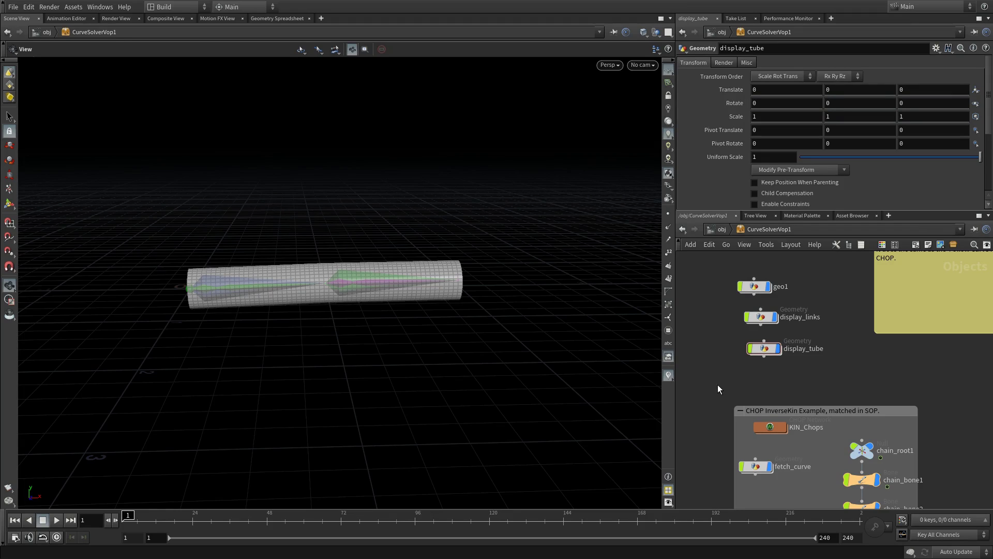
Open the KIN_Chops network, examine the InverseKin node's solver, bone and curve parameters, and return to CurveSolverVop1.
{"action": "scroll", "coordinate": [774, 436], "scroll_direction": "up", "scroll_amount": 2}
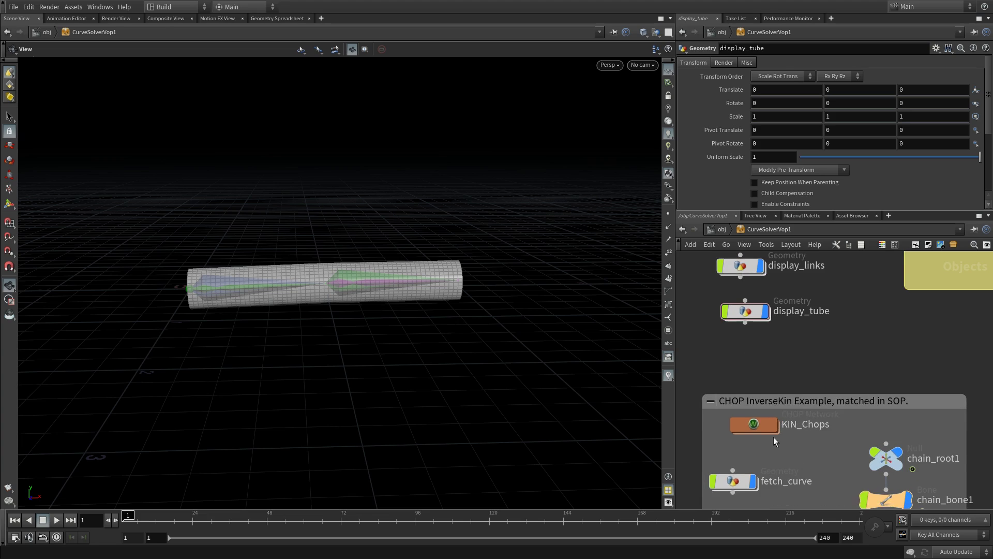
{"action": "double_click", "coordinate": [766, 424]}
{"action": "middle_click_drag", "start_coordinate": [816, 416], "coordinate": [794, 401]}
{"action": "scroll", "coordinate": [795, 402], "scroll_direction": "up", "scroll_amount": 3}
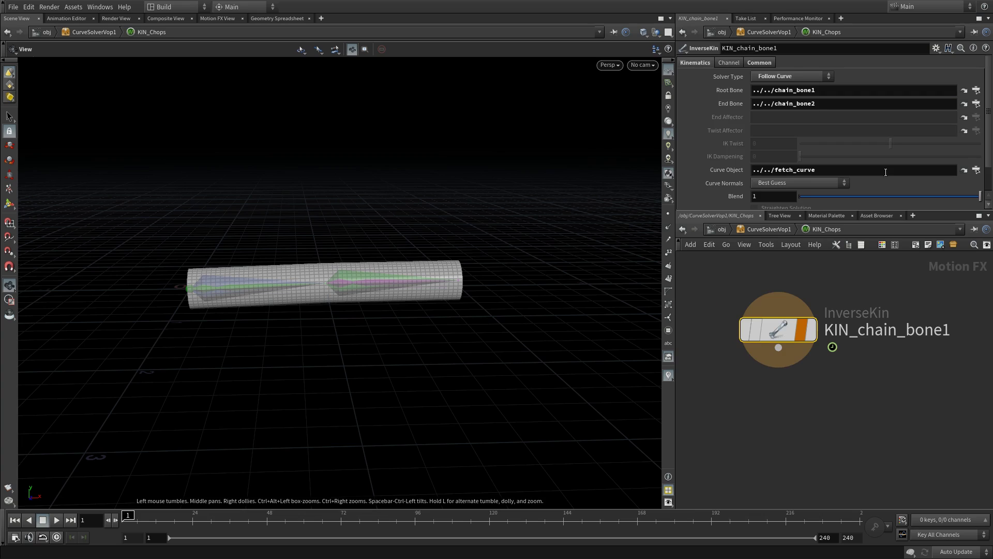
{"action": "left_click", "coordinate": [770, 233]}
{"action": "middle_click_drag", "start_coordinate": [840, 487], "coordinate": [811, 420]}
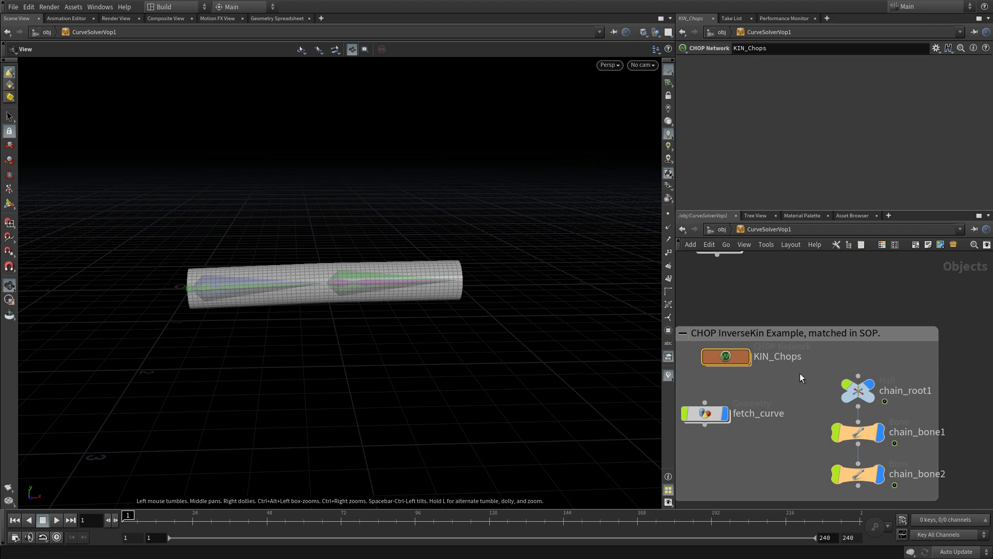
Turn off the display of the geo1, display_links and display_tube objects.
{"action": "middle_click_drag", "start_coordinate": [800, 376], "coordinate": [811, 449]}
{"action": "scroll", "coordinate": [787, 338], "scroll_direction": "down", "scroll_amount": 2}
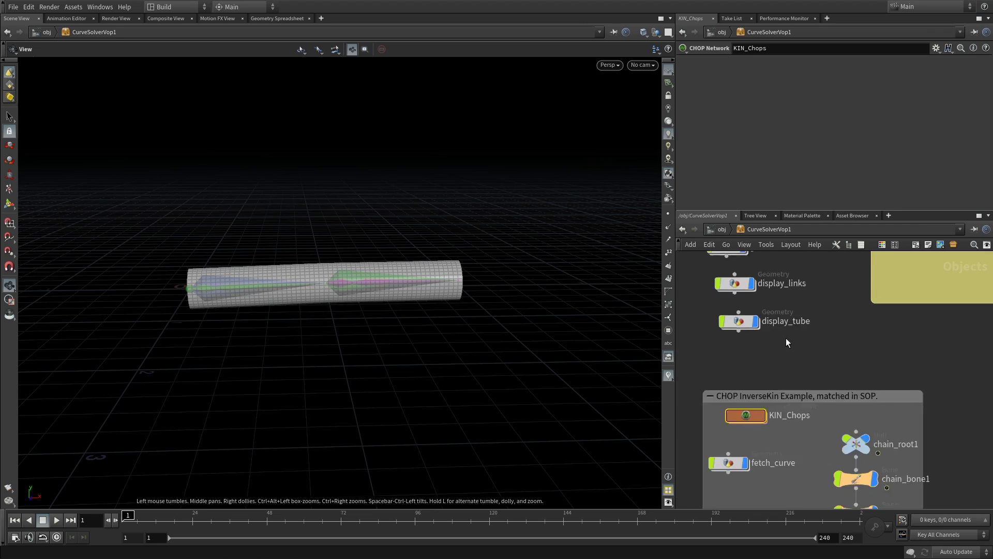
{"action": "middle_click_drag", "start_coordinate": [740, 288], "coordinate": [739, 327]}
{"action": "left_click_drag", "start_coordinate": [736, 316], "coordinate": [750, 370]}
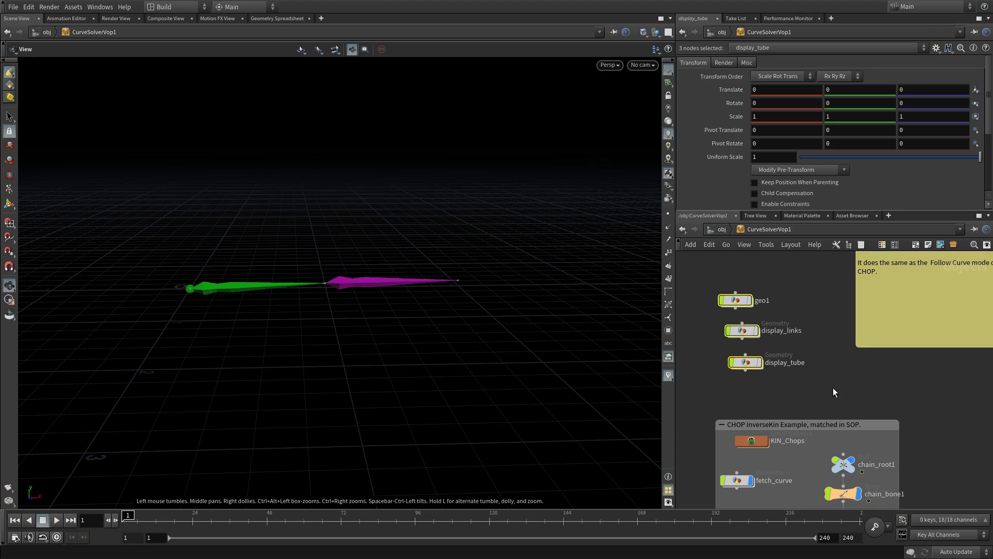
Hide chain_root1, chain_bone1 and chain_bone2, and scrub the timeline to frame 189 to view the animated curve alone.
{"action": "middle_click_drag", "start_coordinate": [766, 475], "coordinate": [756, 407]}
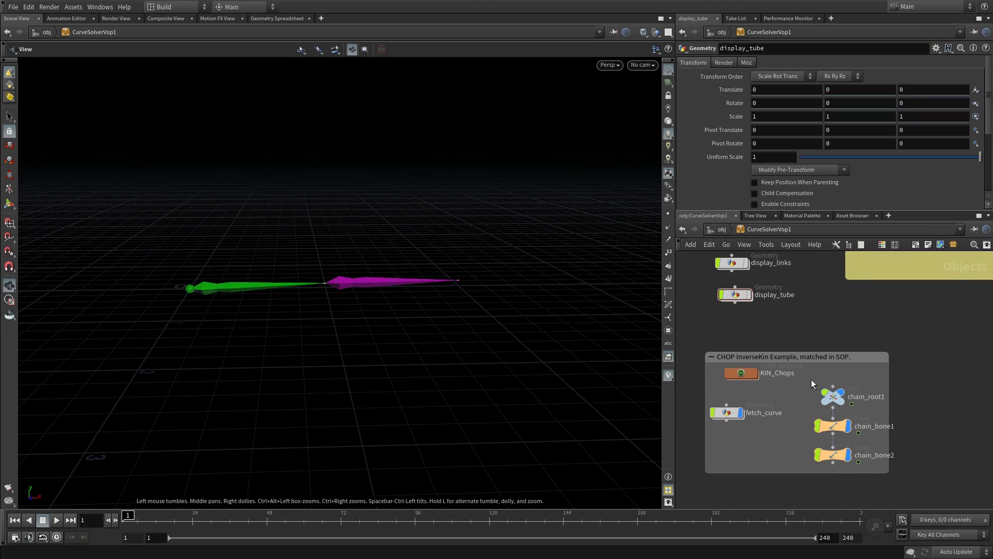
{"action": "left_click_drag", "start_coordinate": [811, 379], "coordinate": [851, 465]}
{"action": "left_click", "coordinate": [850, 457]}
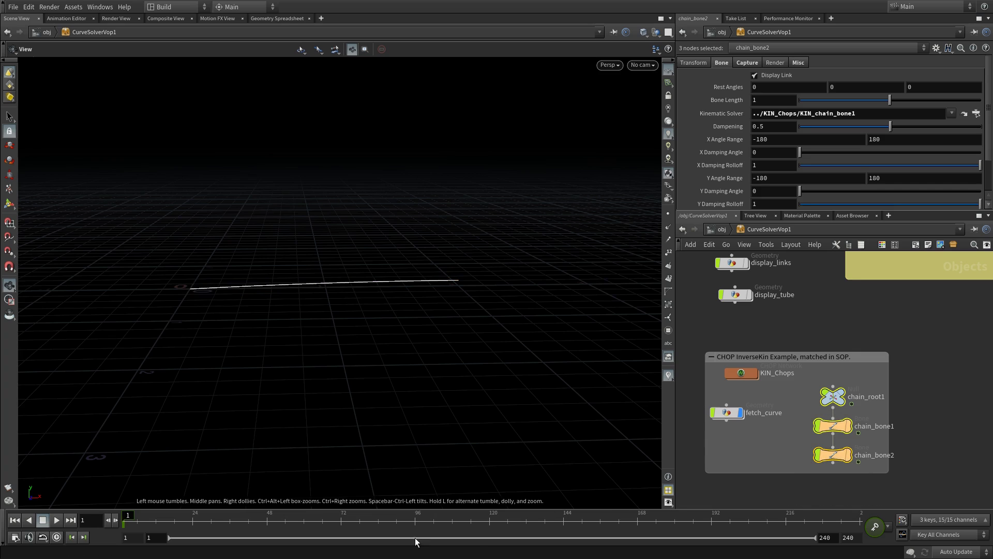
{"action": "left_click_drag", "start_coordinate": [416, 523], "coordinate": [703, 499]}
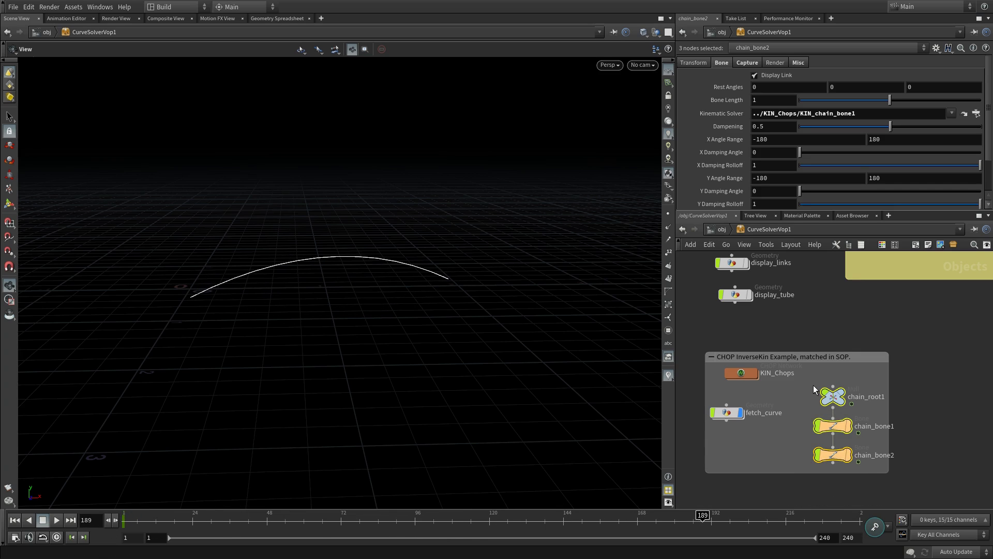
Show chain_root1, chain_bone1 and chain_bone2 again and scrub to frame 156 to see the bones follow the curve.
{"action": "left_click_drag", "start_coordinate": [814, 386], "coordinate": [850, 470]}
{"action": "left_click", "coordinate": [848, 454]}
{"action": "left_click_drag", "start_coordinate": [776, 519], "coordinate": [600, 445]}
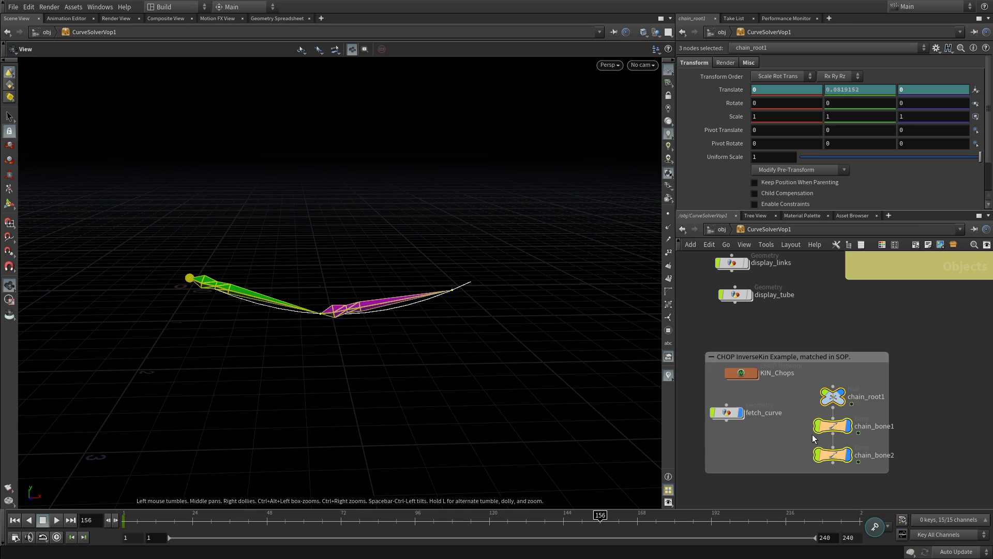
Examine chain_bone1's Kinematic Solver path and the Root Bone, End Bone and Curve Object references inside KIN_Chops, and return to CurveSolverVop1.
{"action": "left_click", "coordinate": [830, 425]}
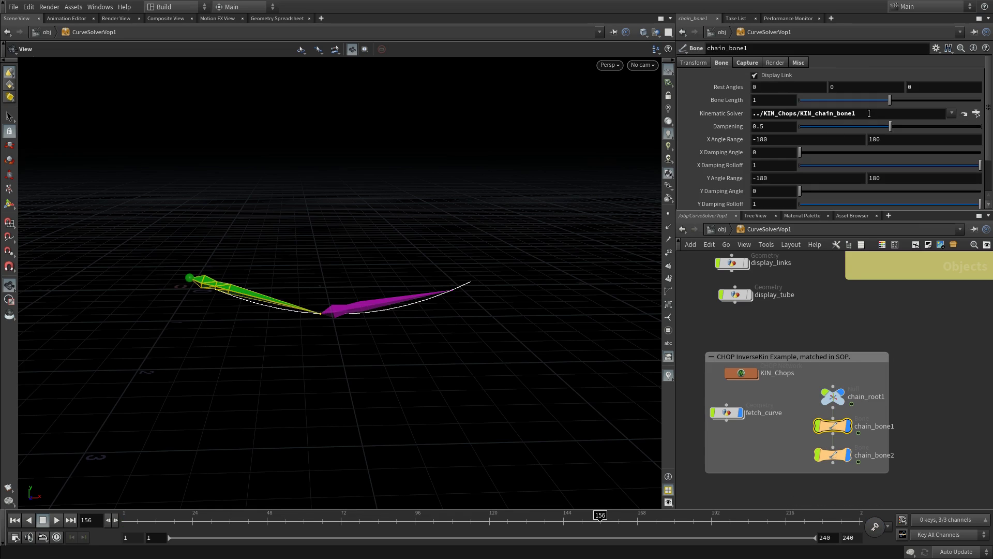
{"action": "double_click", "coordinate": [807, 118]}
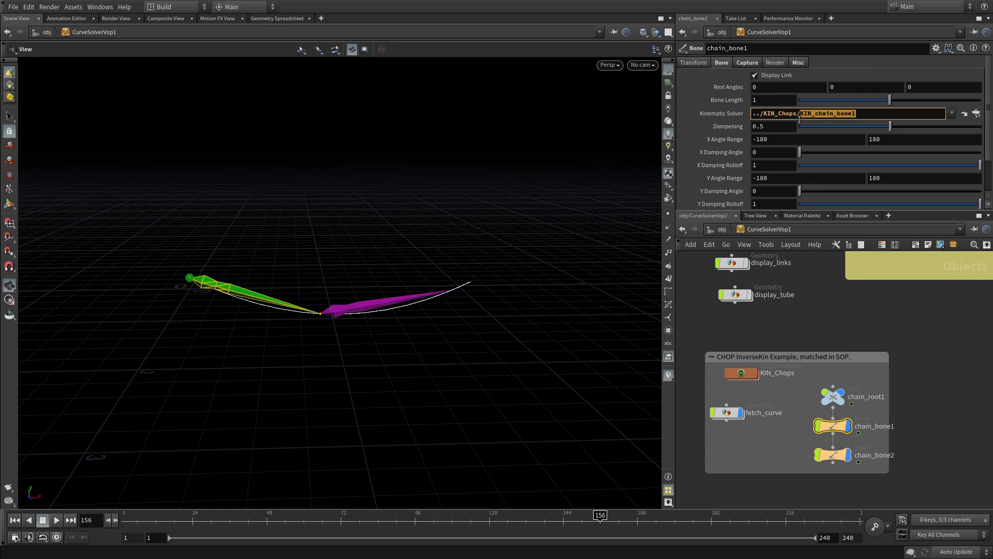
{"action": "double_click", "coordinate": [746, 377]}
{"action": "left_click_drag", "start_coordinate": [720, 275], "coordinate": [847, 401]}
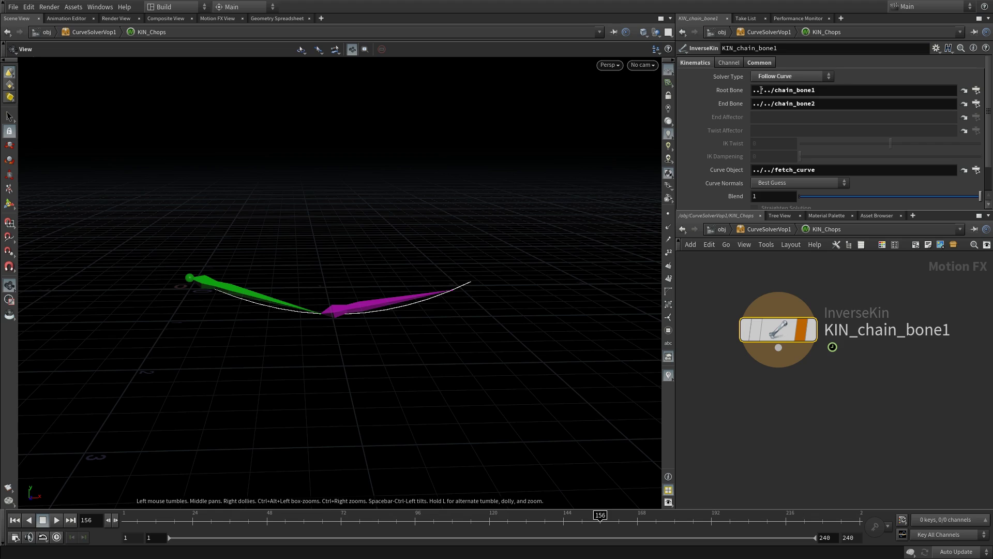
{"action": "triple_click", "coordinate": [802, 170]}
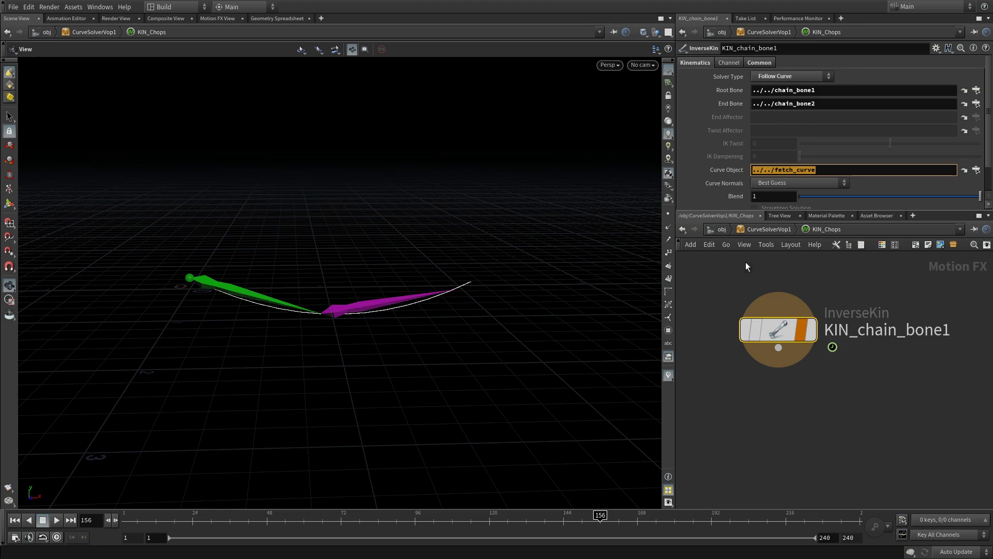
{"action": "left_click", "coordinate": [777, 232]}
{"action": "left_click", "coordinate": [699, 406]}
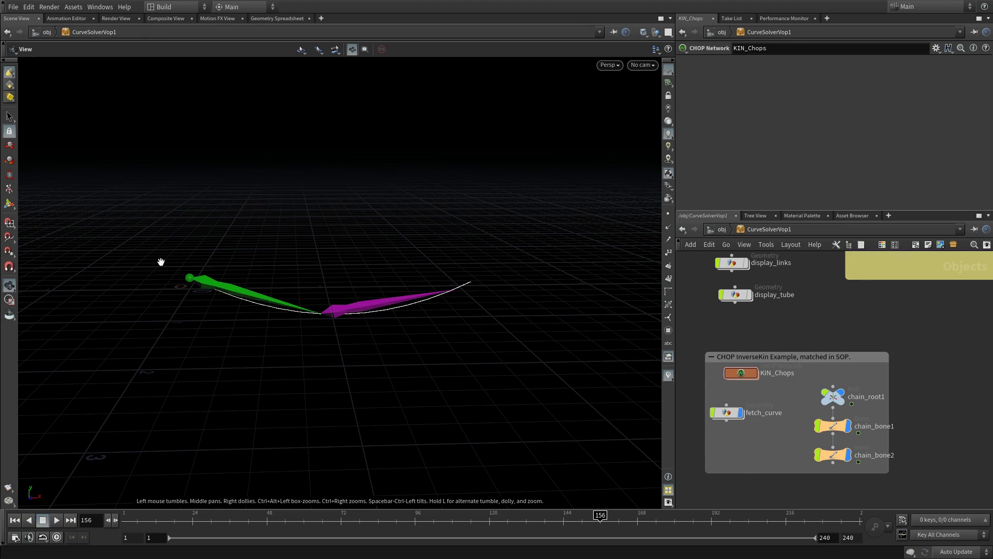
Move the timeline to frame 83 and hide chain_root1, chain_bone1 and chain_bone2, keeping fetch_curve displayed.
{"action": "left_click_drag", "start_coordinate": [491, 528], "coordinate": [375, 520]}
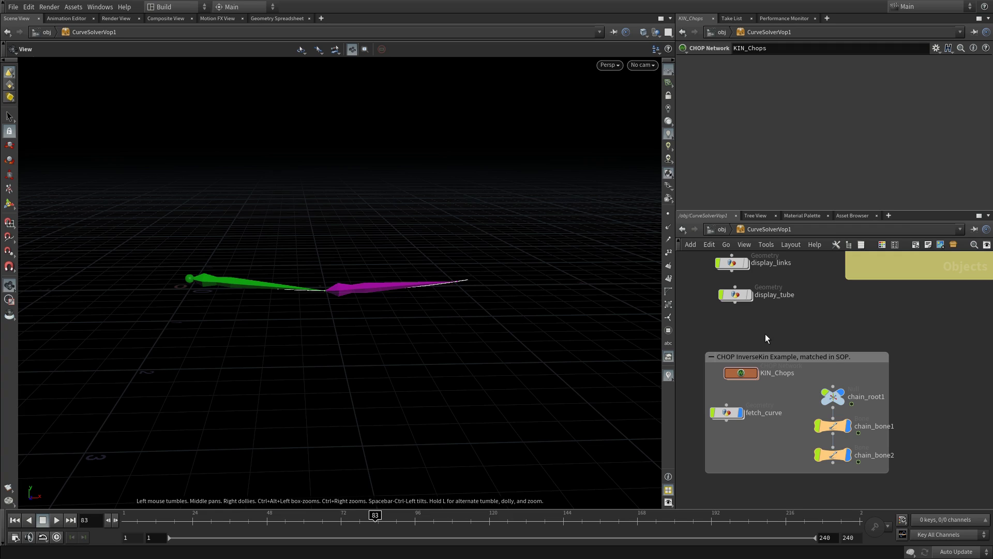
{"action": "middle_click_drag", "start_coordinate": [765, 333], "coordinate": [858, 287]}
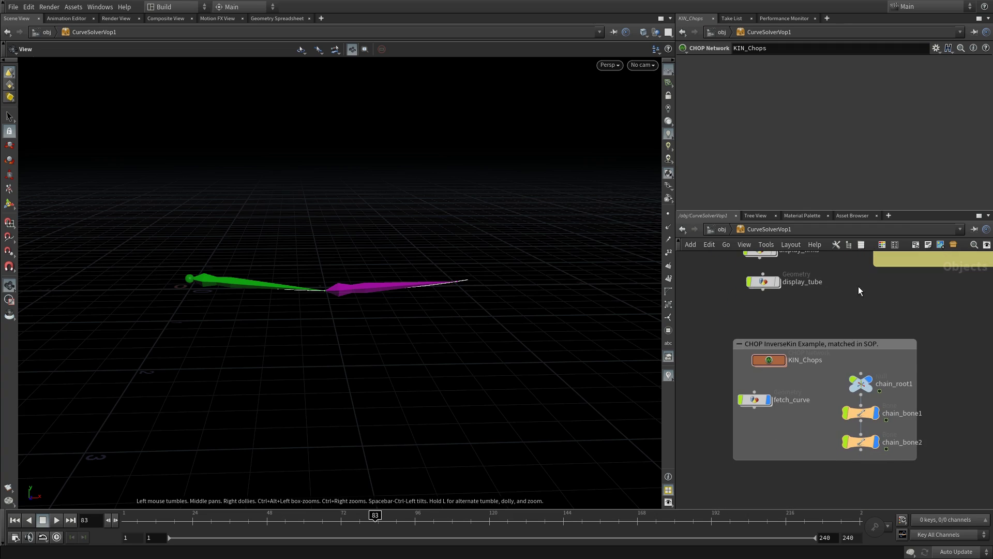
{"action": "left_click_drag", "start_coordinate": [824, 371], "coordinate": [881, 467]}
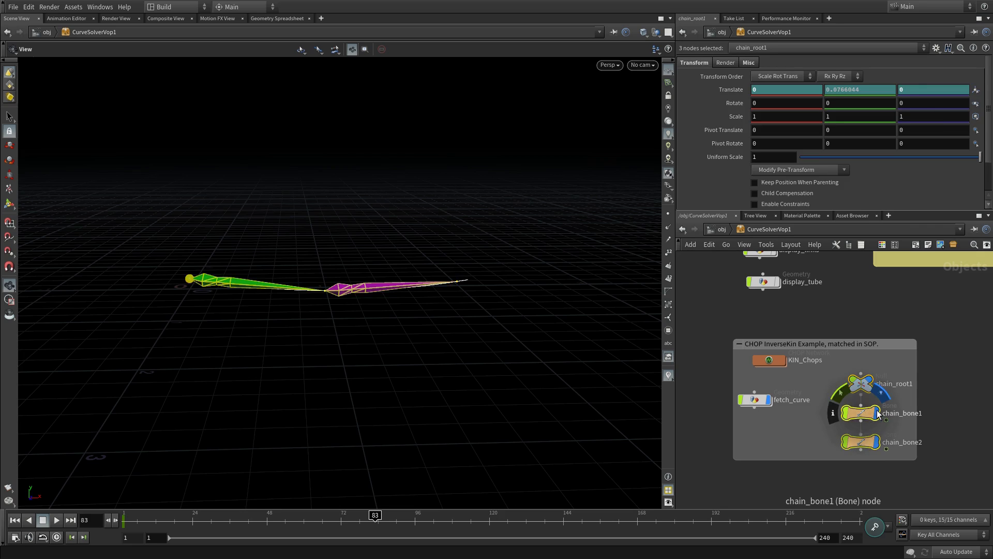
{"action": "left_click", "coordinate": [769, 399]}
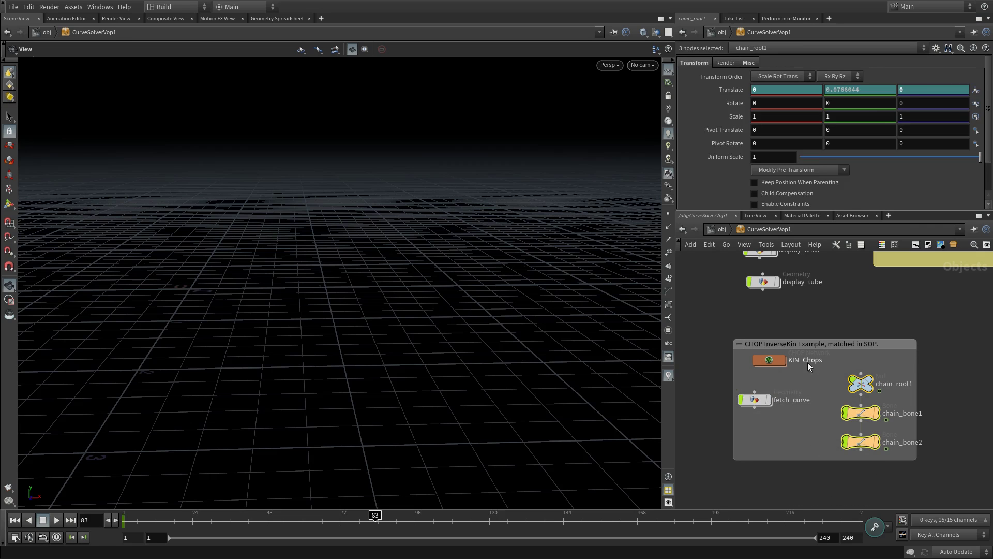
{"action": "left_click", "coordinate": [769, 399]}
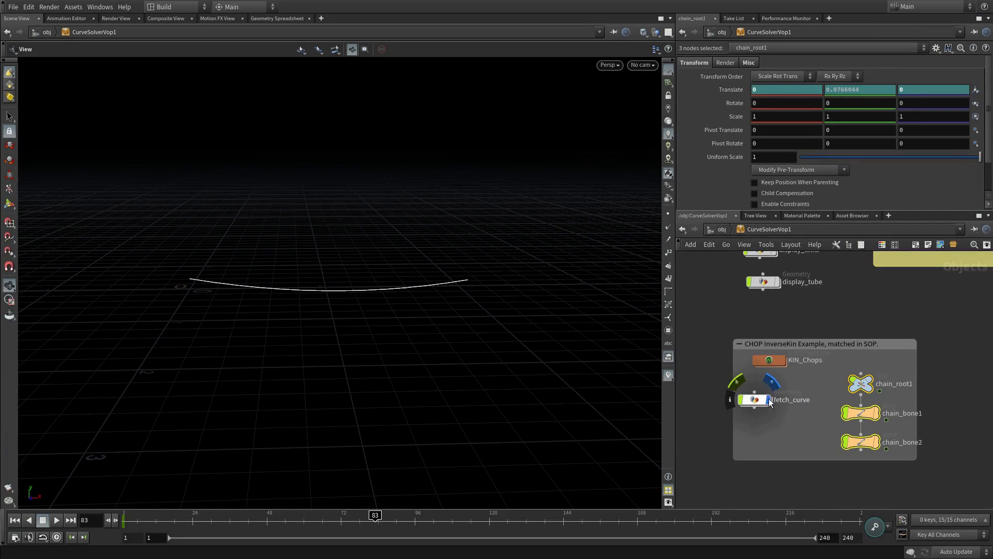
Turn the display of geo1, display_links and display_tube back on.
{"action": "middle_click_drag", "start_coordinate": [722, 284], "coordinate": [721, 373]}
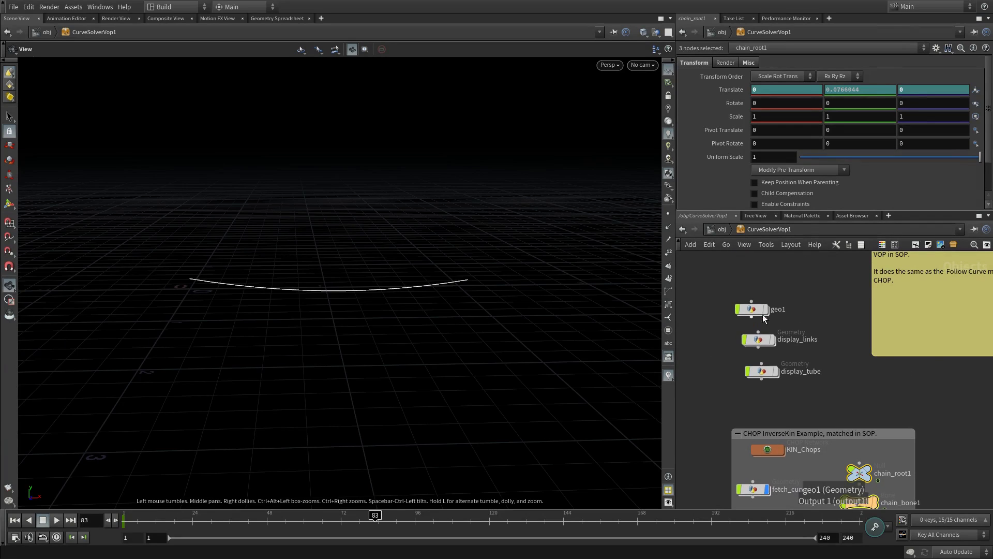
{"action": "left_click", "coordinate": [773, 339]}
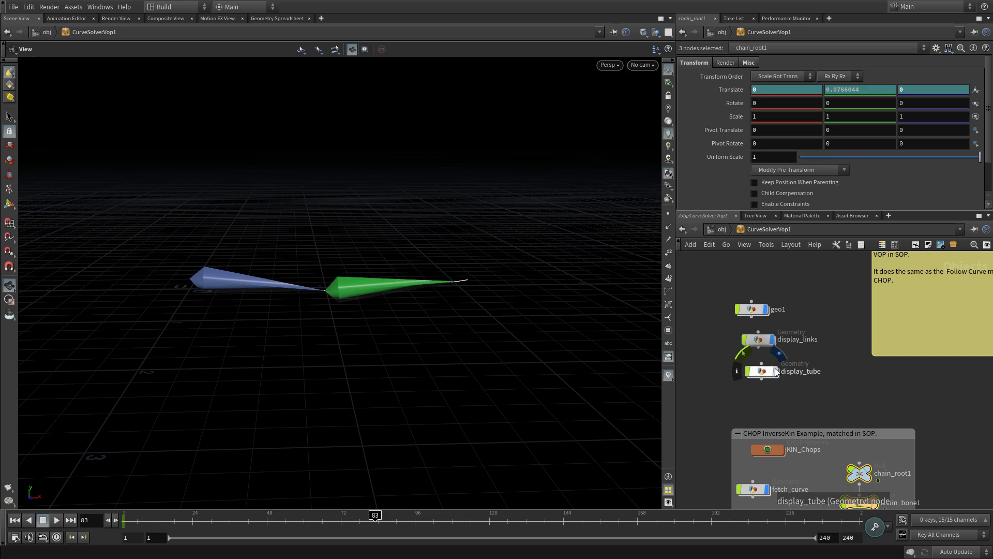
{"action": "left_click", "coordinate": [776, 371]}
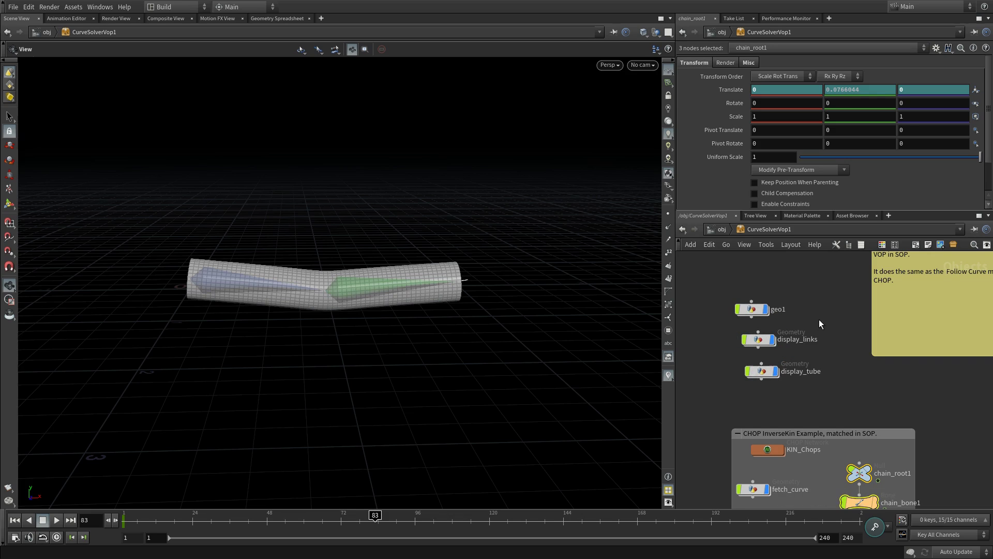
Look over the node network inside geo1 and return to CurveSolverVop1.
{"action": "middle_click_drag", "start_coordinate": [744, 319], "coordinate": [707, 313]}
{"action": "left_click_drag", "start_coordinate": [716, 306], "coordinate": [723, 309]}
{"action": "double_click", "coordinate": [724, 307]}
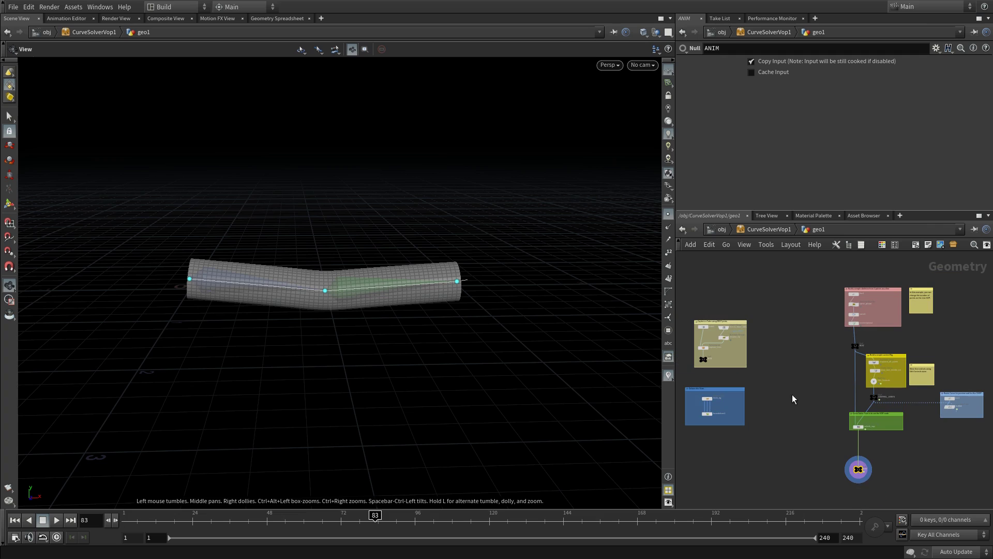
{"action": "middle_click_drag", "start_coordinate": [792, 394], "coordinate": [801, 361]}
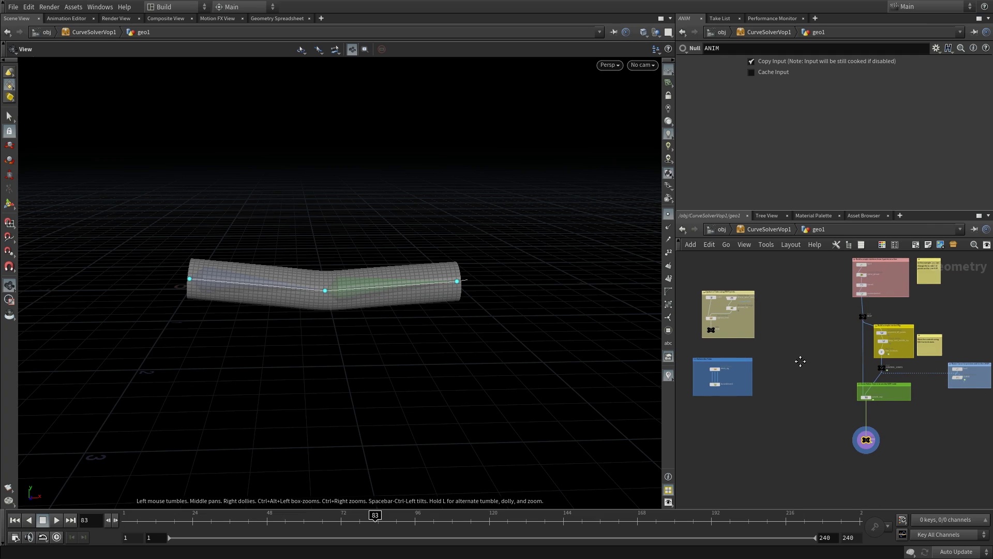
{"action": "left_click", "coordinate": [766, 229]}
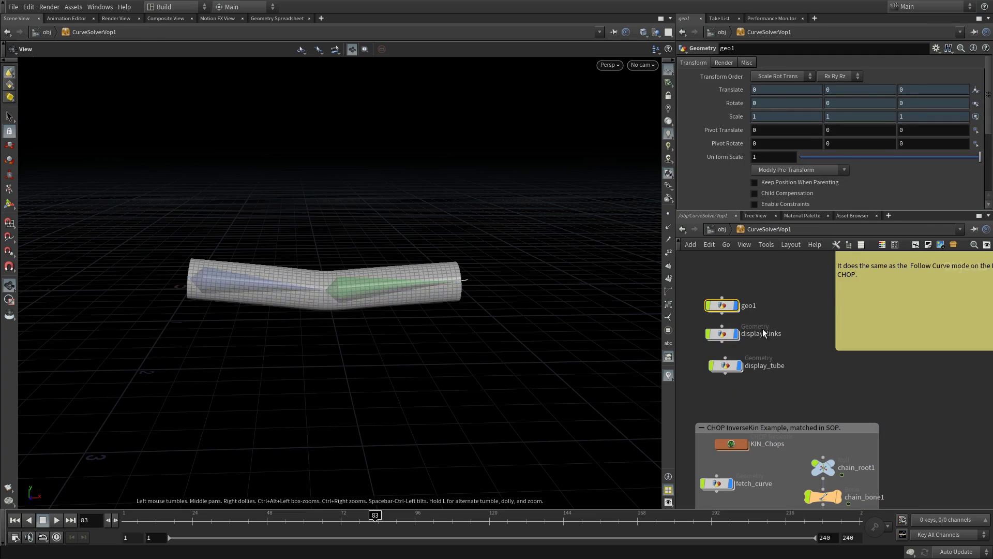
Hide geo1 and display_tube, keeping display_links displayed.
{"action": "scroll", "coordinate": [769, 319], "scroll_direction": "up", "scroll_amount": 2}
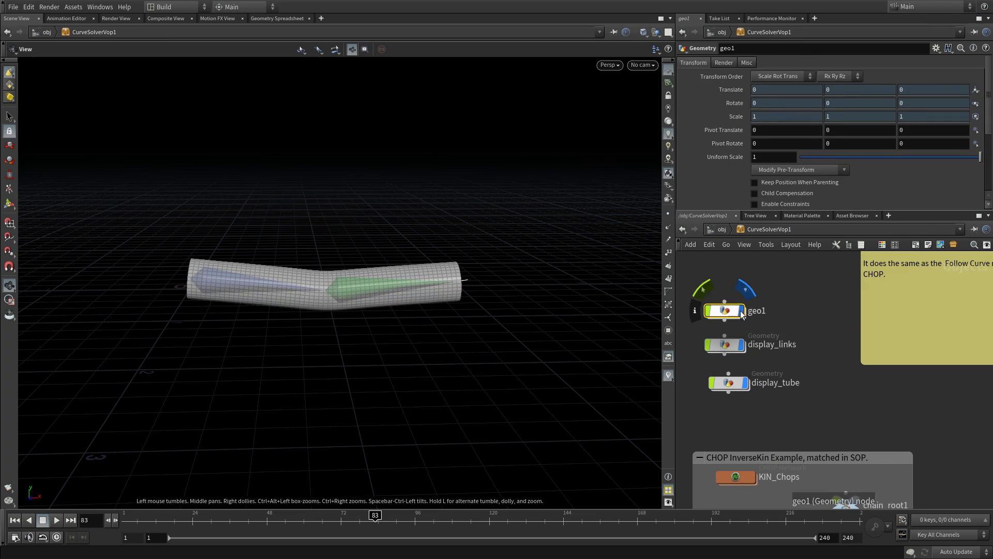
{"action": "left_click", "coordinate": [724, 344]}
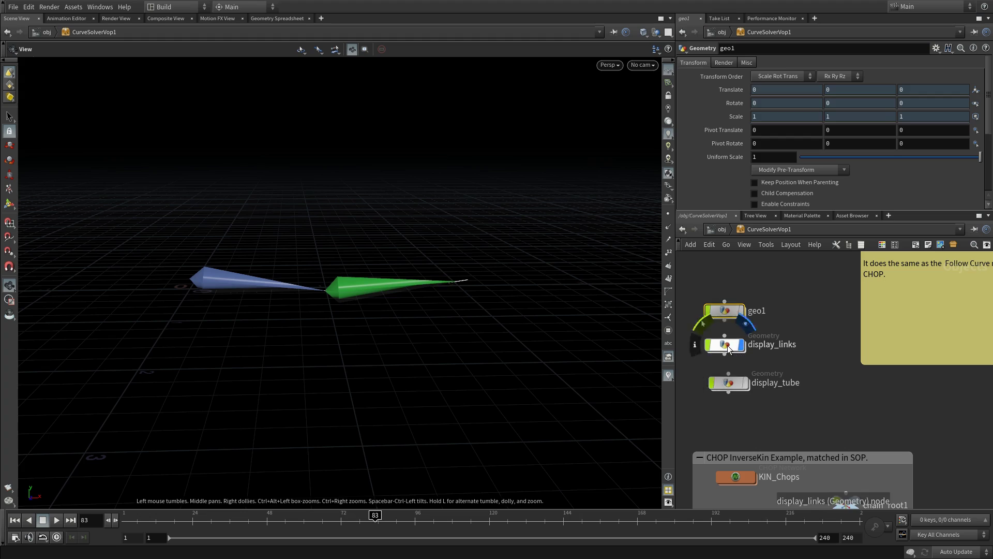
Inspect the bonelink1 and transform1 nodes feeding copytopoints1 inside display_links, and return to CurveSolverVop1.
{"action": "double_click", "coordinate": [724, 343]}
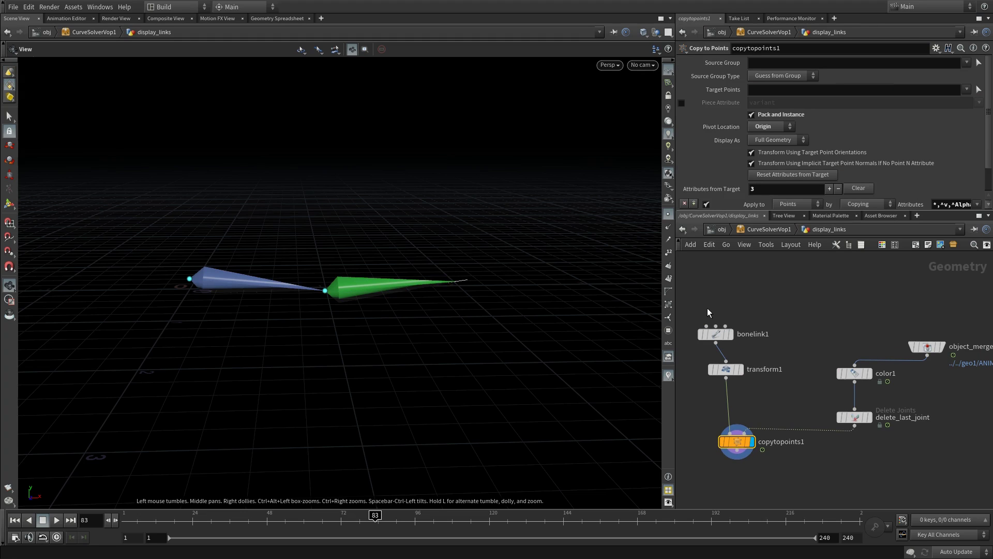
{"action": "left_click_drag", "start_coordinate": [706, 308], "coordinate": [750, 382]}
{"action": "mouse_move", "coordinate": [716, 456]}
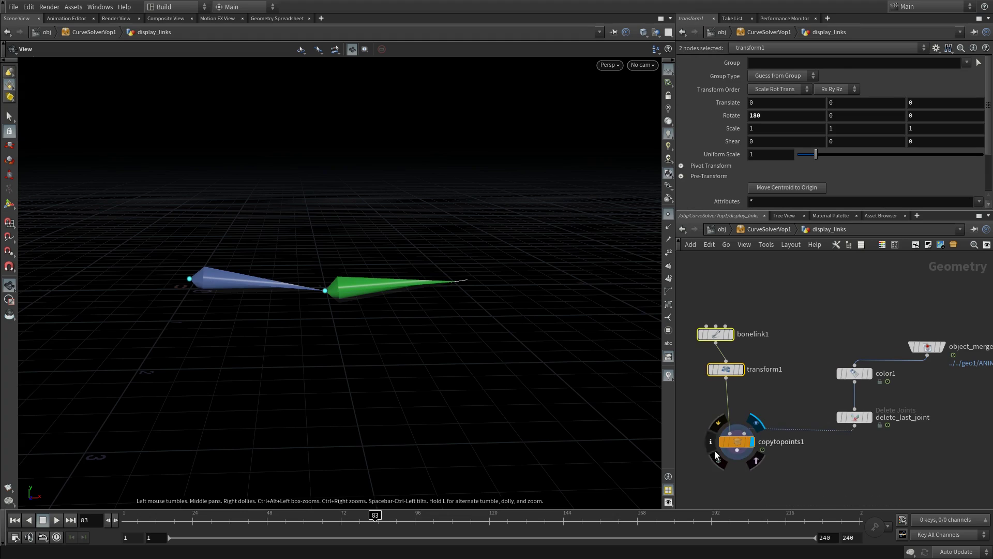
{"action": "left_click", "coordinate": [715, 334]}
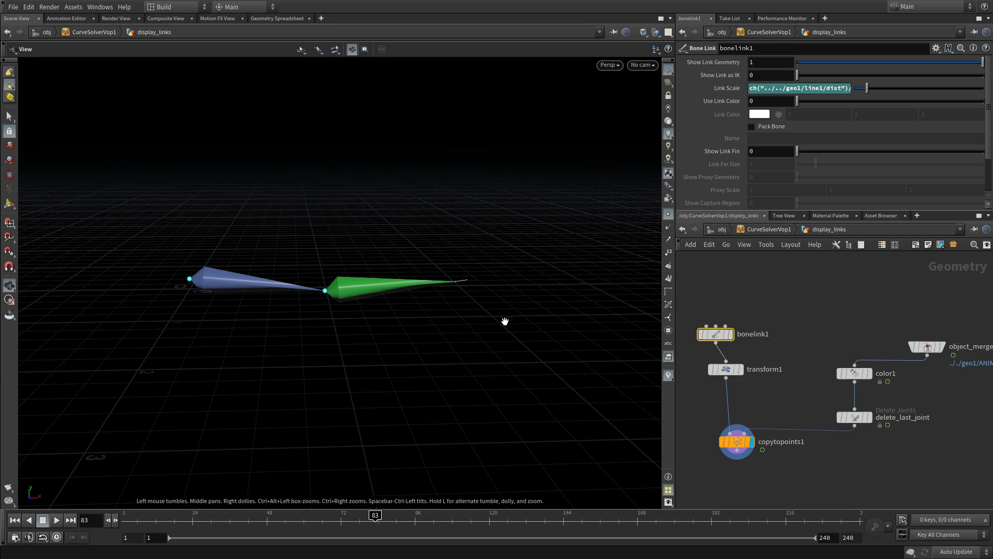
{"action": "left_click", "coordinate": [768, 228]}
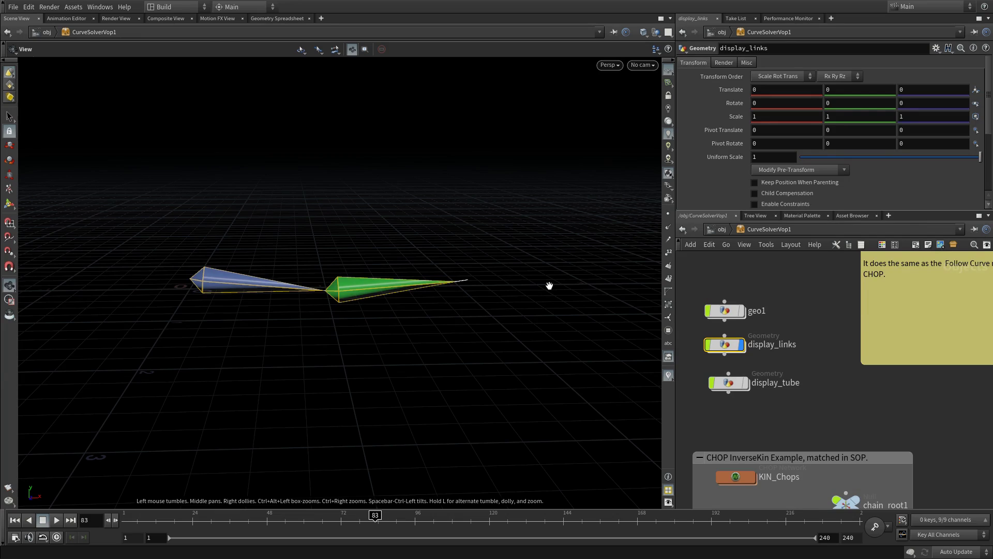
Hide display_links, turn on the display of display_tube, and select the display_tube object.
{"action": "middle_click_drag", "start_coordinate": [925, 490], "coordinate": [942, 371]}
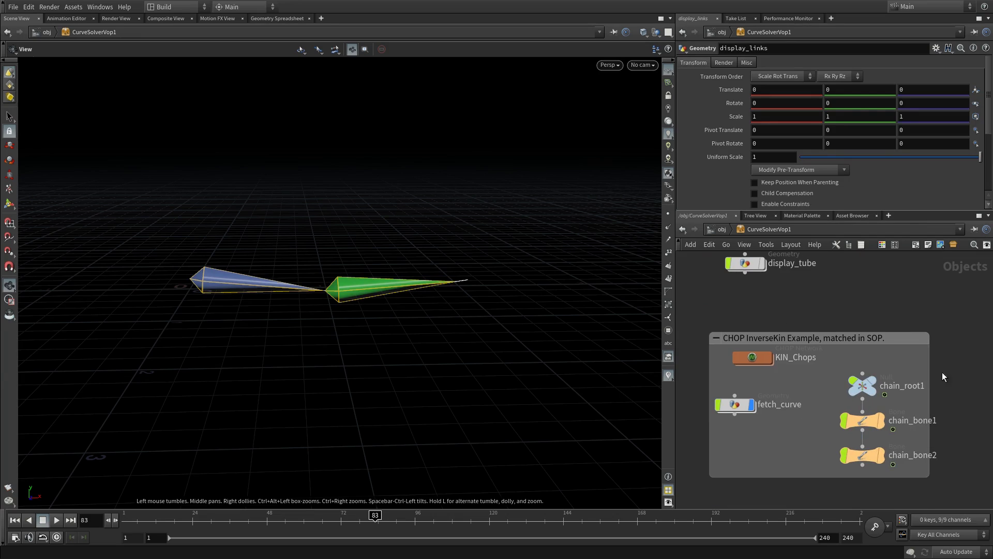
{"action": "middle_click_drag", "start_coordinate": [798, 387], "coordinate": [787, 400]}
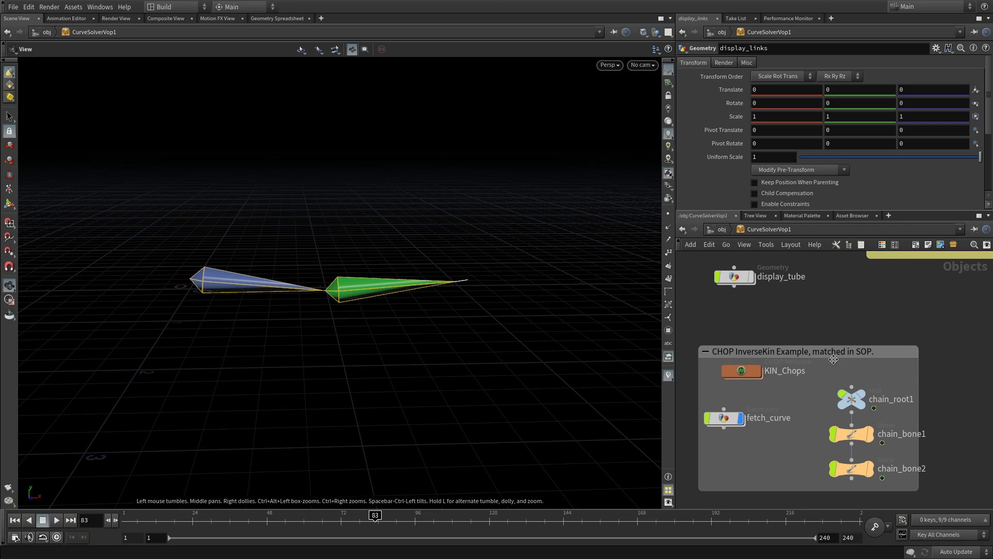
{"action": "scroll", "coordinate": [833, 359], "scroll_direction": "up", "scroll_amount": 4}
{"action": "mouse_move", "coordinate": [785, 328]}
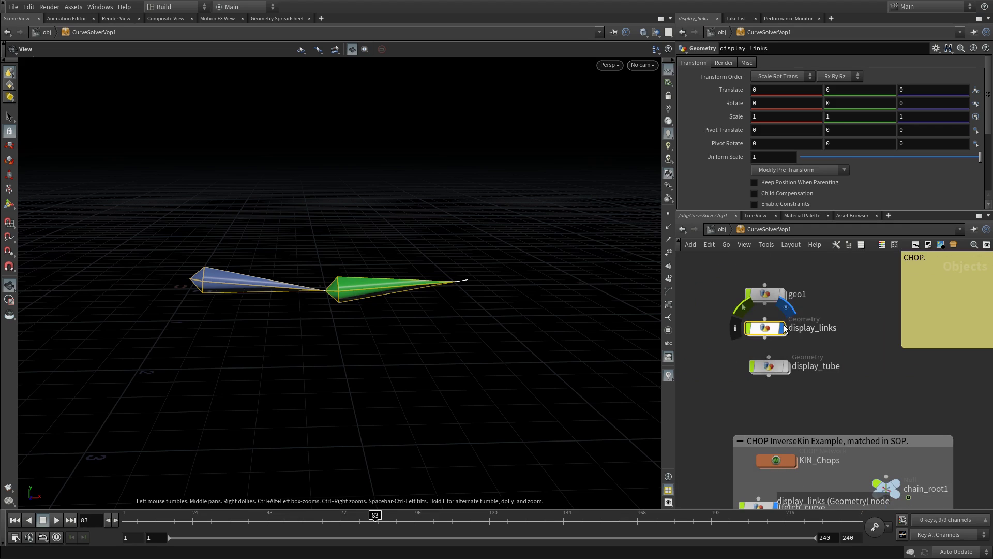
{"action": "left_click", "coordinate": [787, 366]}
{"action": "left_click", "coordinate": [774, 371]}
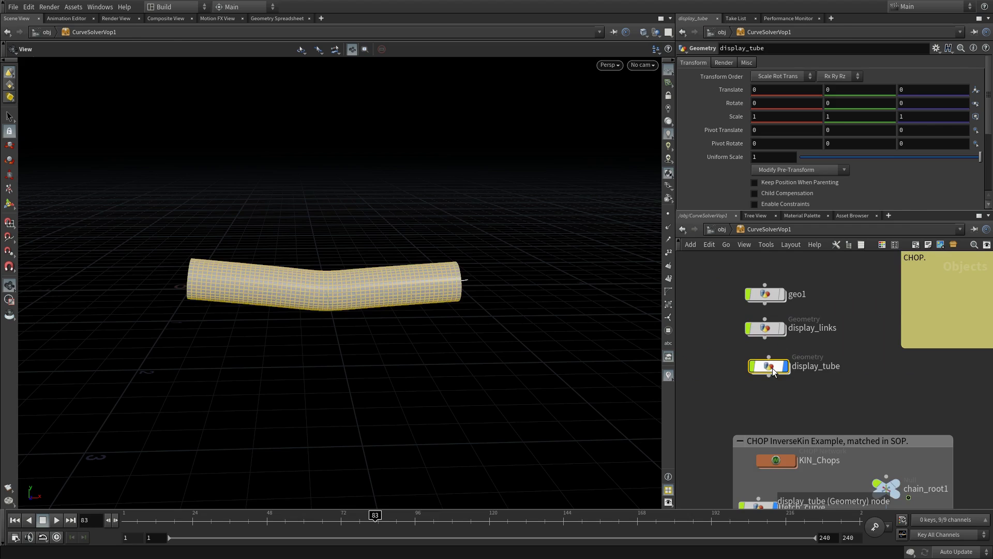
Inspect the bonedeform1 node and the object merges inside fetch_rig of display_tube, and return to CurveSolverVop1.
{"action": "double_click", "coordinate": [775, 371]}
{"action": "mouse_move", "coordinate": [759, 412]}
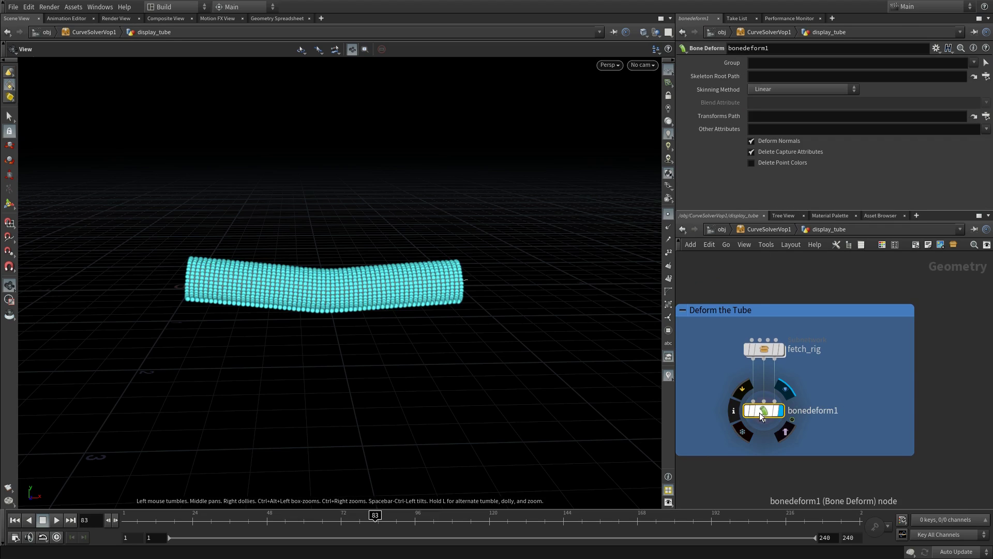
{"action": "double_click", "coordinate": [759, 349]}
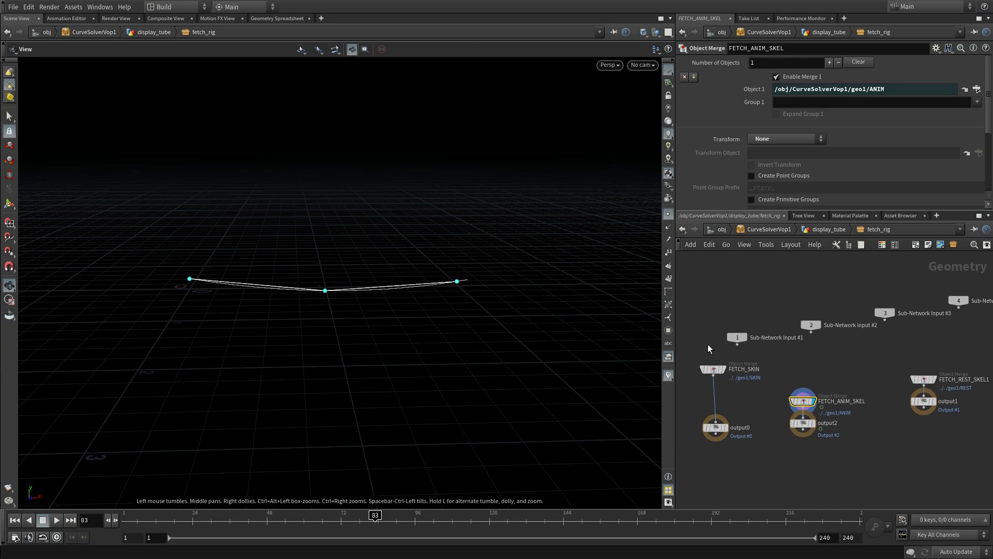
{"action": "left_click_drag", "start_coordinate": [708, 344], "coordinate": [935, 412]}
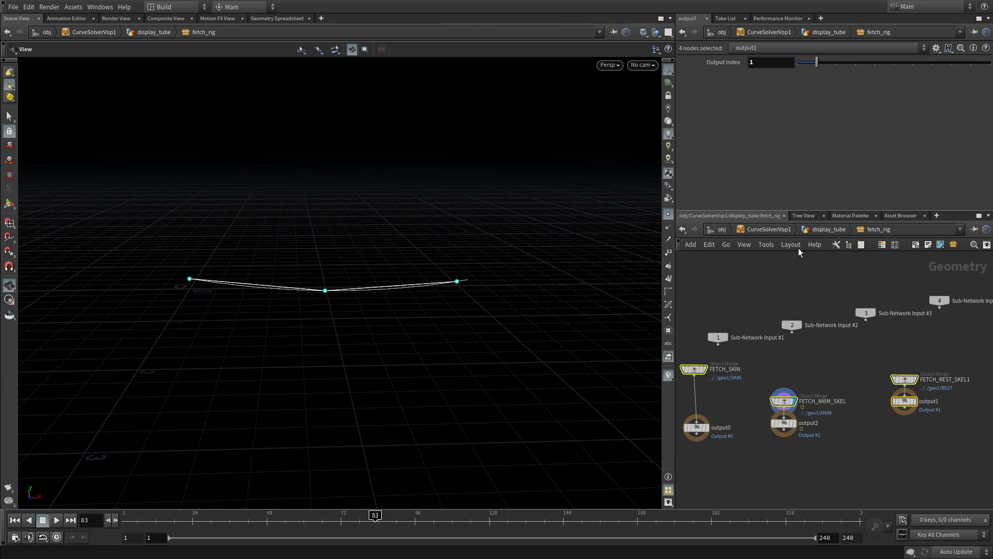
{"action": "left_click", "coordinate": [776, 229]}
Turn on the display of geo1, and toggle the display of display_links and display_tube to compare them.
{"action": "left_click", "coordinate": [766, 295]}
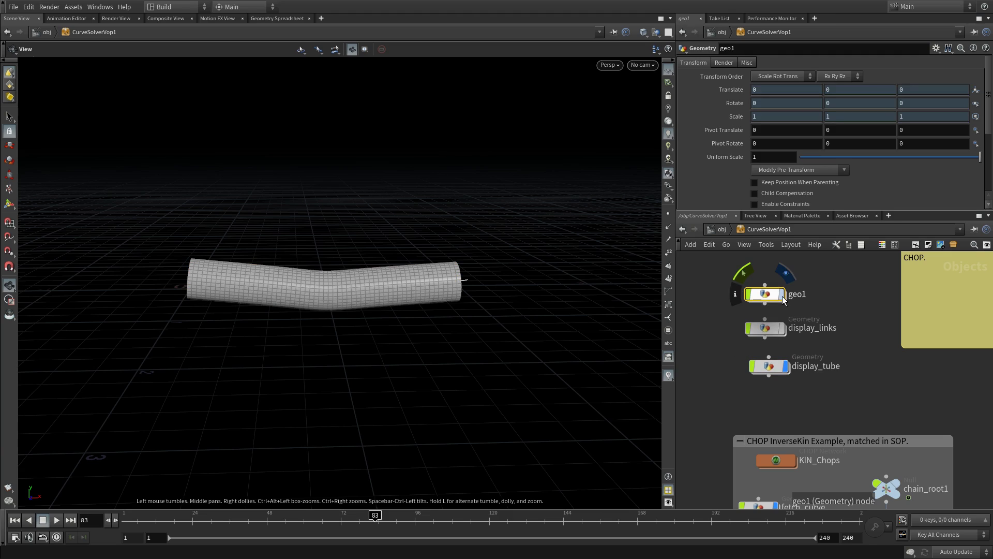
{"action": "left_click", "coordinate": [782, 328]}
{"action": "left_click", "coordinate": [782, 328]}
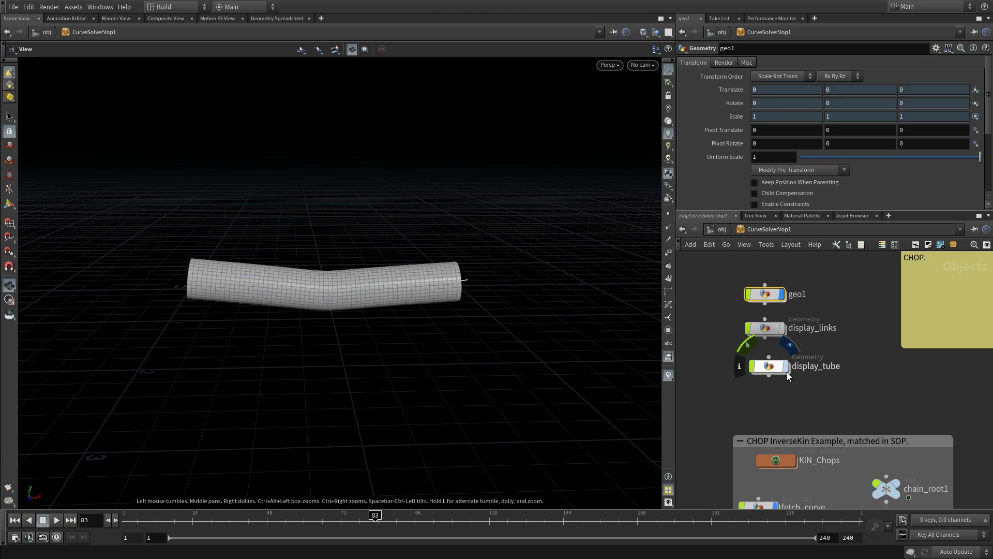
{"action": "left_click", "coordinate": [785, 367]}
{"action": "left_click", "coordinate": [783, 328]}
{"action": "left_click", "coordinate": [787, 370]}
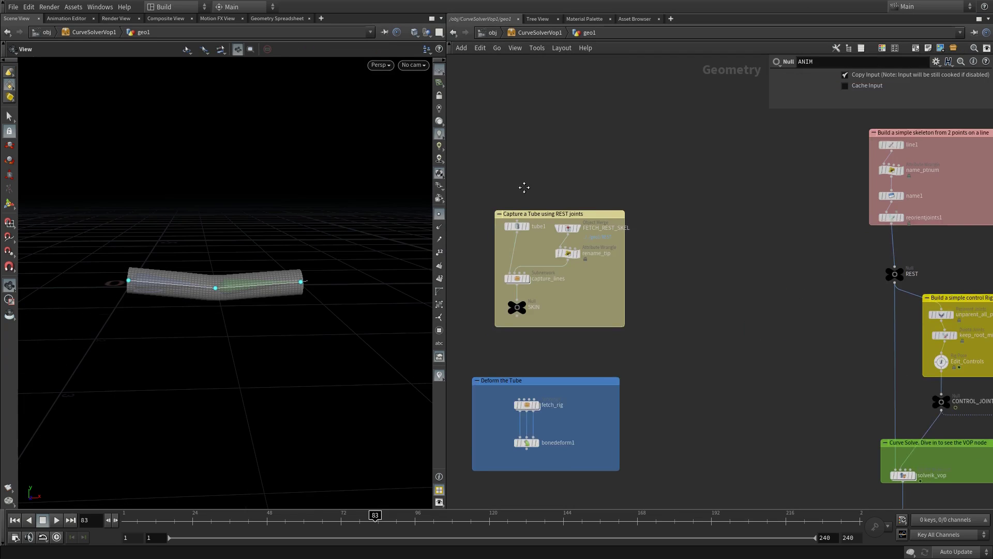
In geo1's tube capture group, display tube1, capture_lines and FETCH_REST_SKEL in turn, and show the parameters of FETCH_REST_SKEL.
{"action": "middle_click_drag", "start_coordinate": [523, 186], "coordinate": [567, 142]}
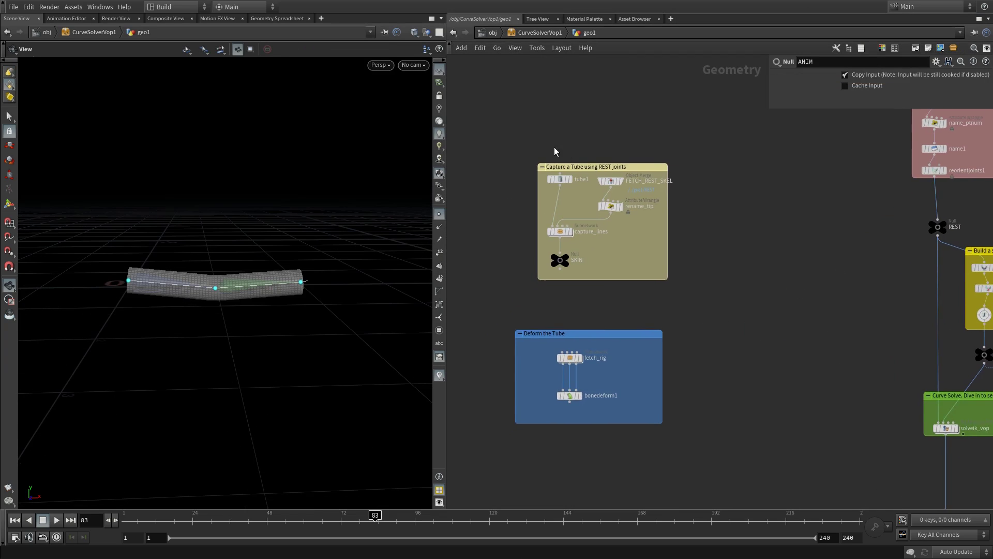
{"action": "scroll", "coordinate": [554, 149], "scroll_direction": "up", "scroll_amount": 5}
{"action": "left_click", "coordinate": [590, 226]}
{"action": "left_click", "coordinate": [595, 357]}
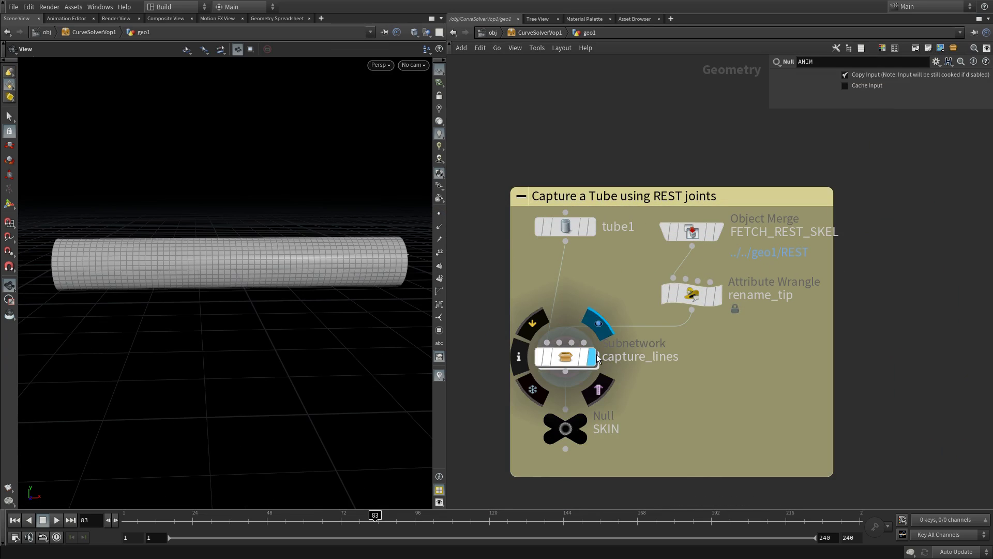
{"action": "left_click", "coordinate": [720, 233]}
{"action": "left_click", "coordinate": [696, 233]}
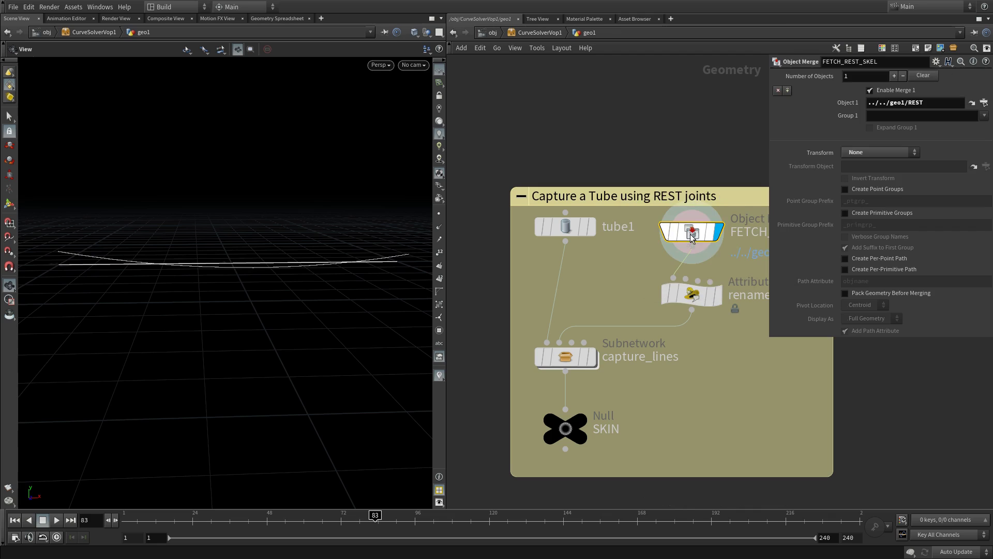
Inspect the parameters and node information of line1 and name_ptnum in the simple skeleton group.
{"action": "middle_click_drag", "start_coordinate": [939, 400], "coordinate": [524, 410]}
{"action": "scroll", "coordinate": [868, 394], "scroll_direction": "down", "scroll_amount": 4}
{"action": "scroll", "coordinate": [558, 363], "scroll_direction": "up", "scroll_amount": 3}
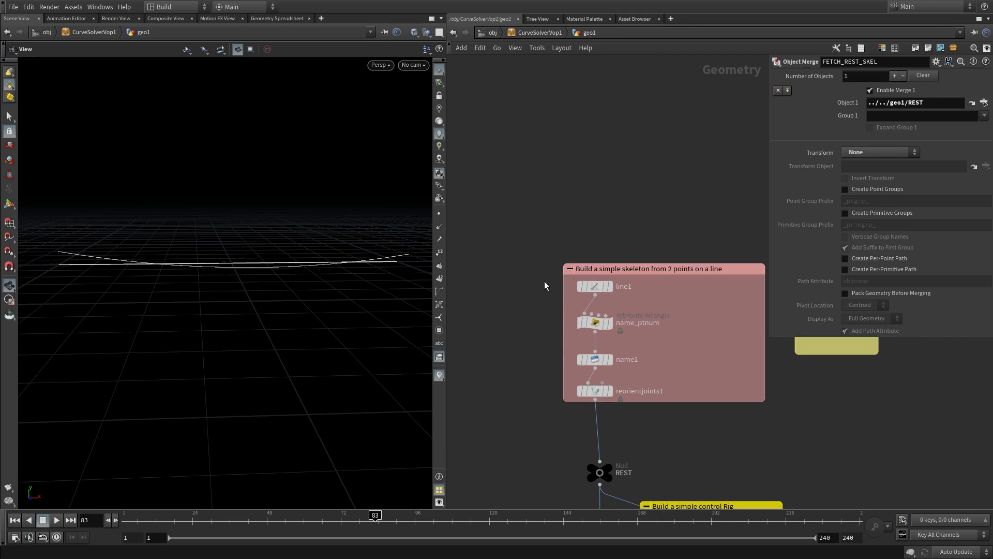
{"action": "left_click", "coordinate": [591, 287]}
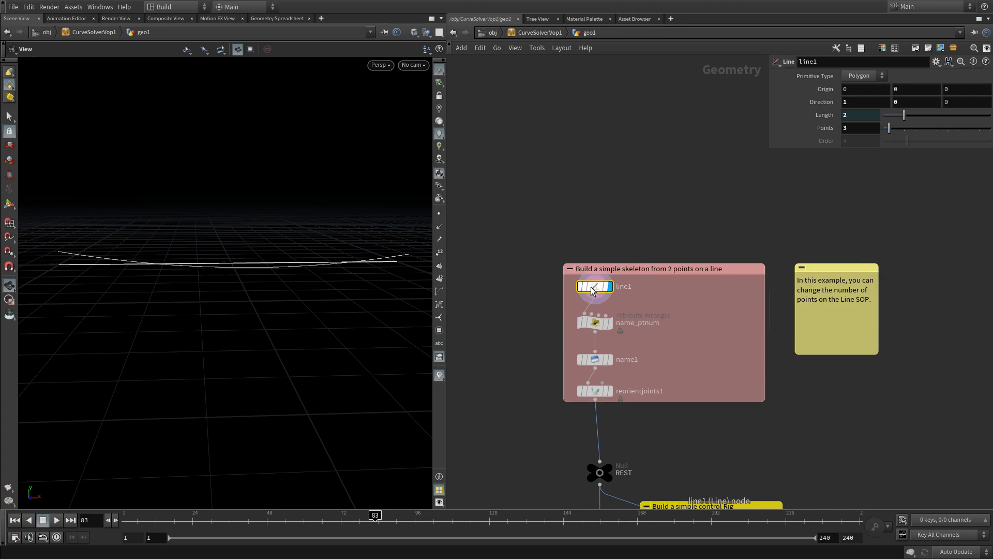
{"action": "middle_click", "coordinate": [591, 291]}
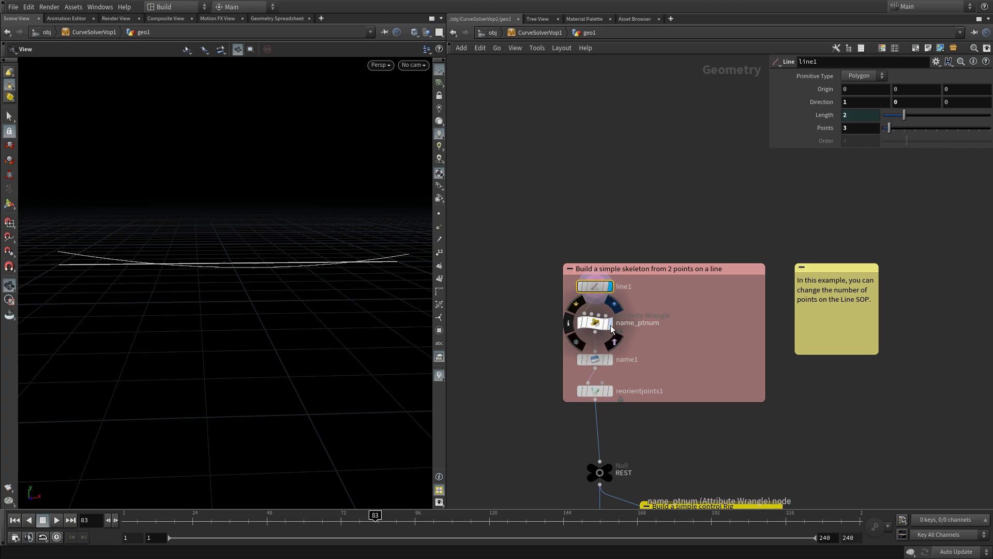
{"action": "left_click", "coordinate": [600, 325]}
{"action": "middle_click", "coordinate": [601, 327]}
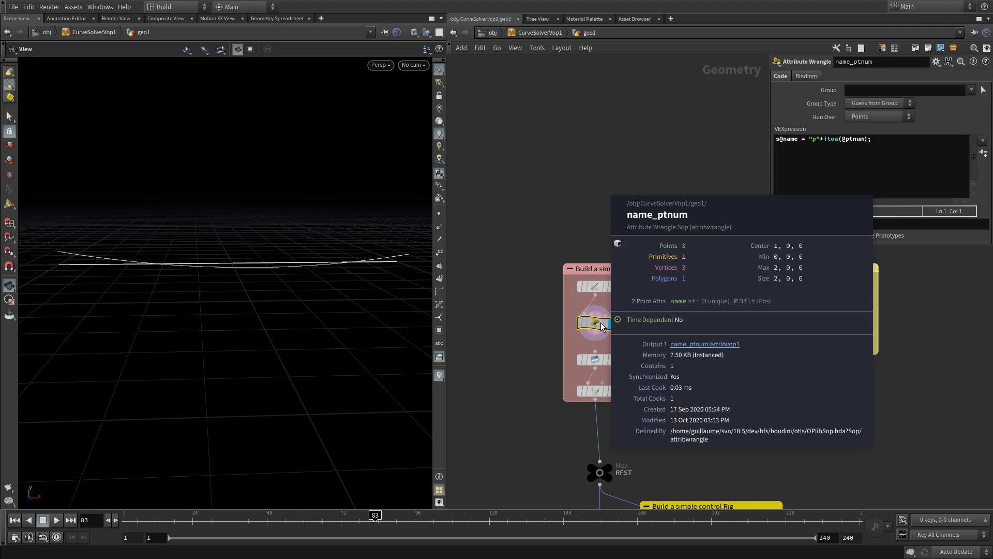
Display name1 and reorientjoints1 in turn, and show the joint axes of reorientjoints1 in the viewport.
{"action": "left_click", "coordinate": [610, 360]}
{"action": "left_click", "coordinate": [611, 391]}
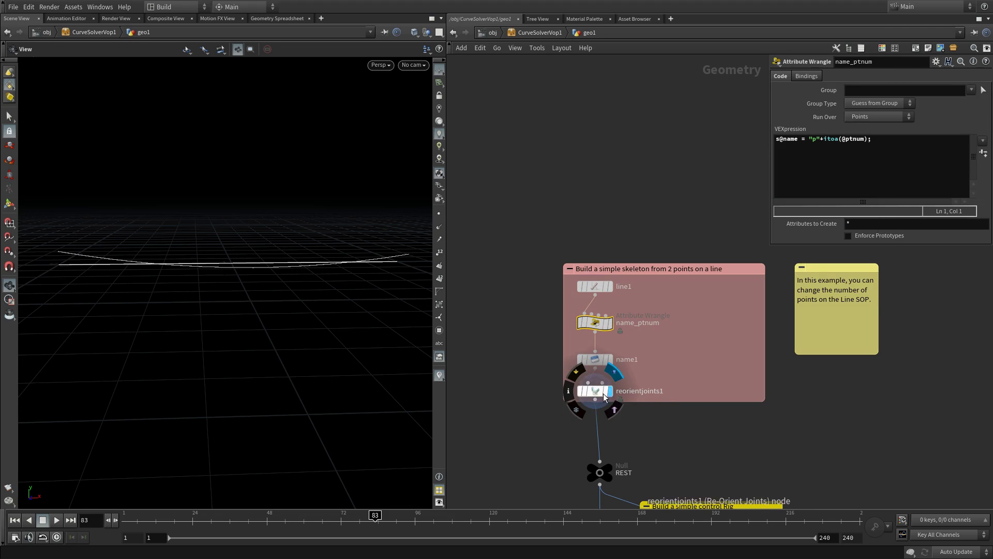
{"action": "left_click", "coordinate": [595, 391]}
{"action": "key", "text": "Return"}
{"action": "left_click_drag", "start_coordinate": [244, 292], "coordinate": [261, 314], "text": "alt"}
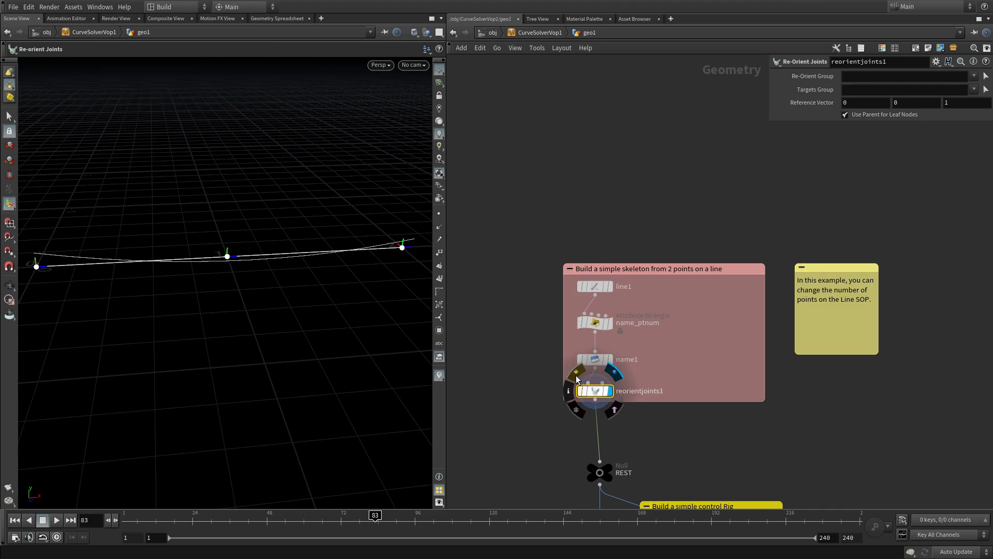
Select the REST null below reorientjoints1.
{"action": "middle_click_drag", "start_coordinate": [499, 327], "coordinate": [712, 253]}
{"action": "scroll", "coordinate": [670, 264], "scroll_direction": "down", "scroll_amount": 3}
{"action": "scroll", "coordinate": [771, 312], "scroll_direction": "up", "scroll_amount": 1}
{"action": "scroll", "coordinate": [771, 312], "scroll_direction": "up", "scroll_amount": 2}
{"action": "left_click_drag", "start_coordinate": [676, 290], "coordinate": [817, 323]}
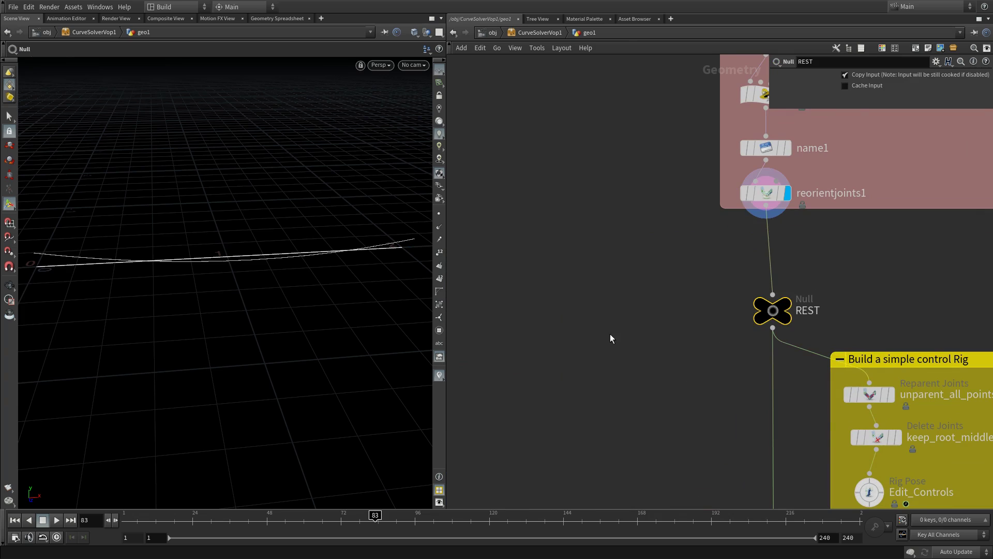
Select FETCH_REST_SKEL in the tube capture group, and display rename_tip to examine its wrangle code.
{"action": "middle_click_drag", "start_coordinate": [610, 333], "coordinate": [792, 305]}
{"action": "scroll", "coordinate": [754, 332], "scroll_direction": "down", "scroll_amount": 5}
{"action": "scroll", "coordinate": [781, 302], "scroll_direction": "up", "scroll_amount": 5}
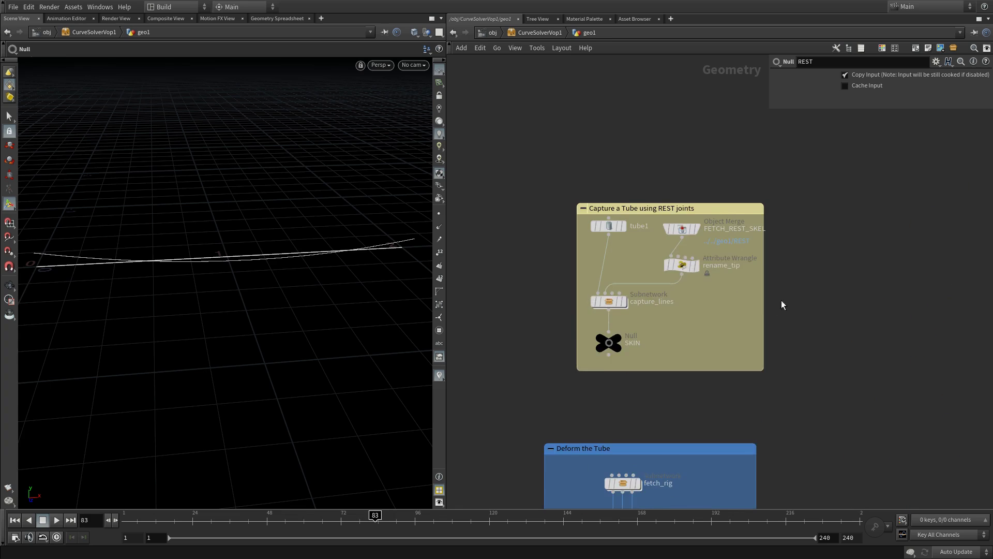
{"action": "left_click", "coordinate": [660, 221]}
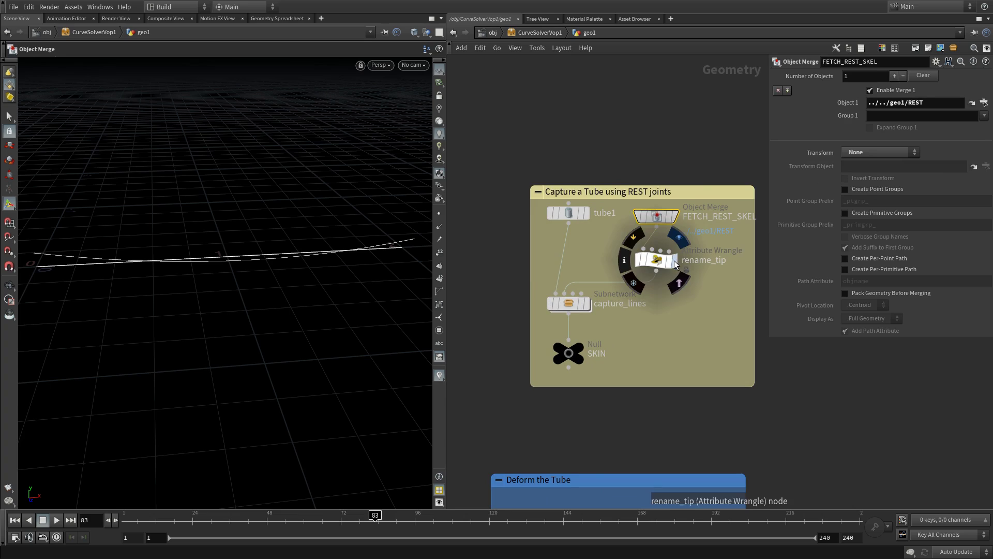
{"action": "left_click", "coordinate": [657, 267]}
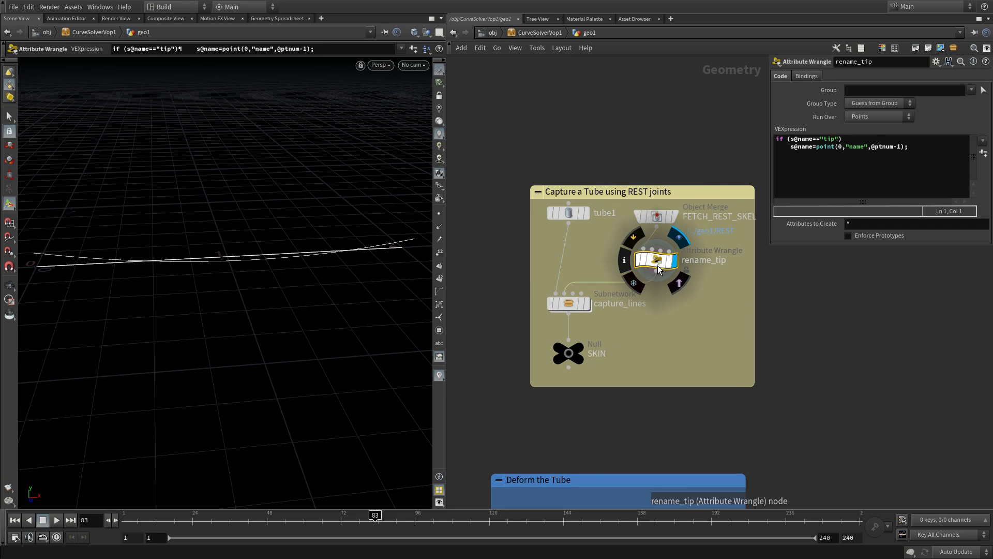
Examine the bone capture nodes inside capture_lines, move bonecapturelines1 slightly aside, and return to geo1.
{"action": "double_click", "coordinate": [578, 303]}
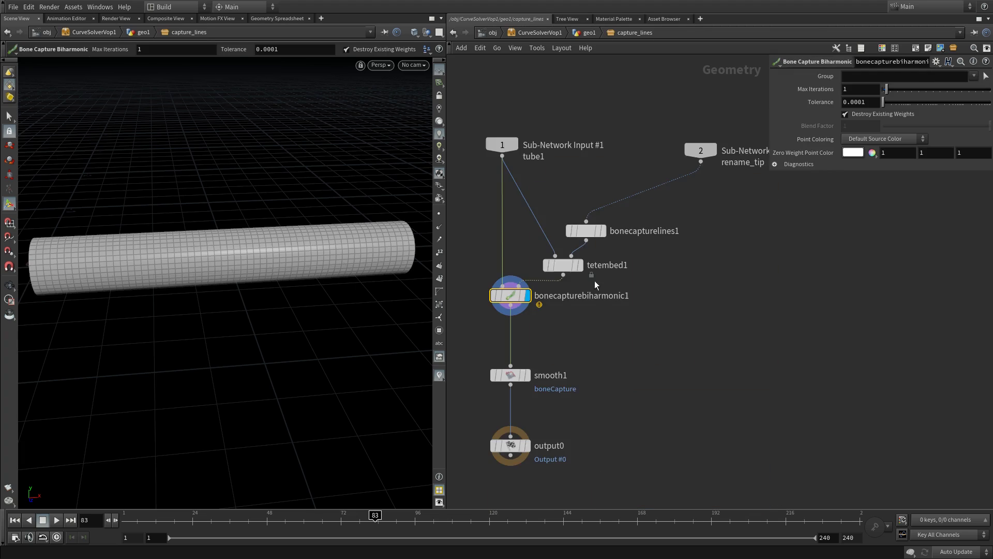
{"action": "middle_click_drag", "start_coordinate": [697, 329], "coordinate": [751, 313]}
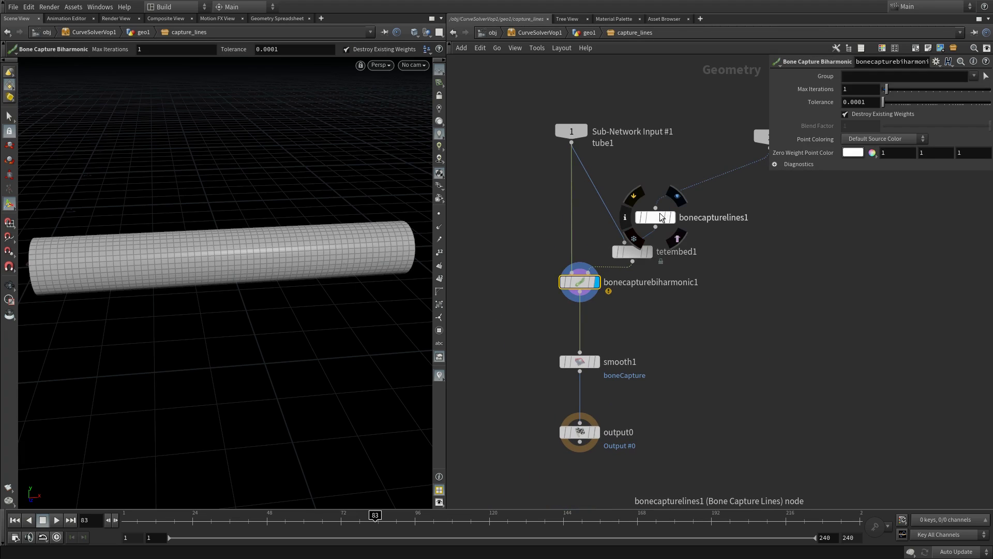
{"action": "left_click_drag", "start_coordinate": [657, 221], "coordinate": [676, 221]}
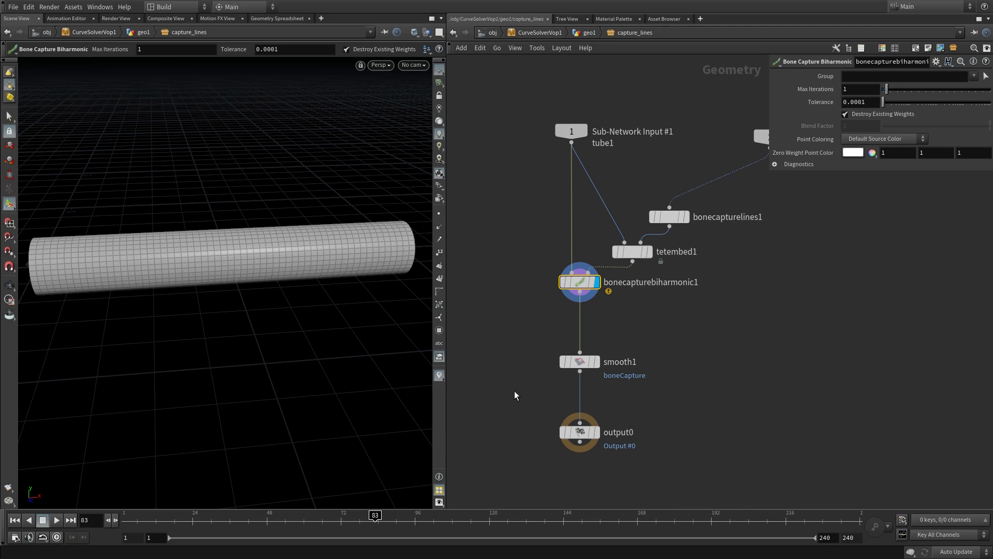
{"action": "left_click", "coordinate": [580, 33]}
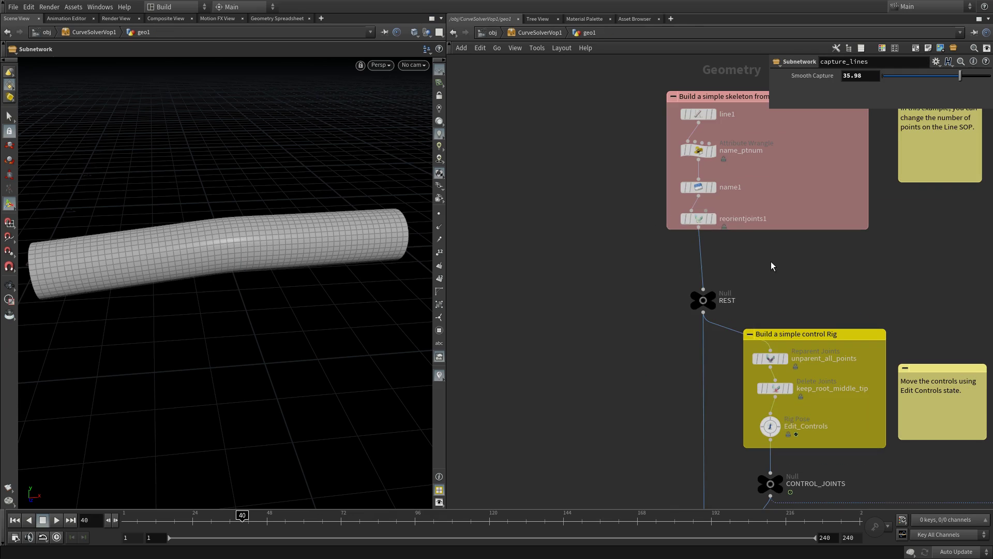
Display and select the REST null, and switch the viewport's point display on and back off to check its joints.
{"action": "left_click", "coordinate": [716, 221]}
{"action": "middle_click_drag", "start_coordinate": [801, 280], "coordinate": [728, 188]}
{"action": "left_click", "coordinate": [641, 201]}
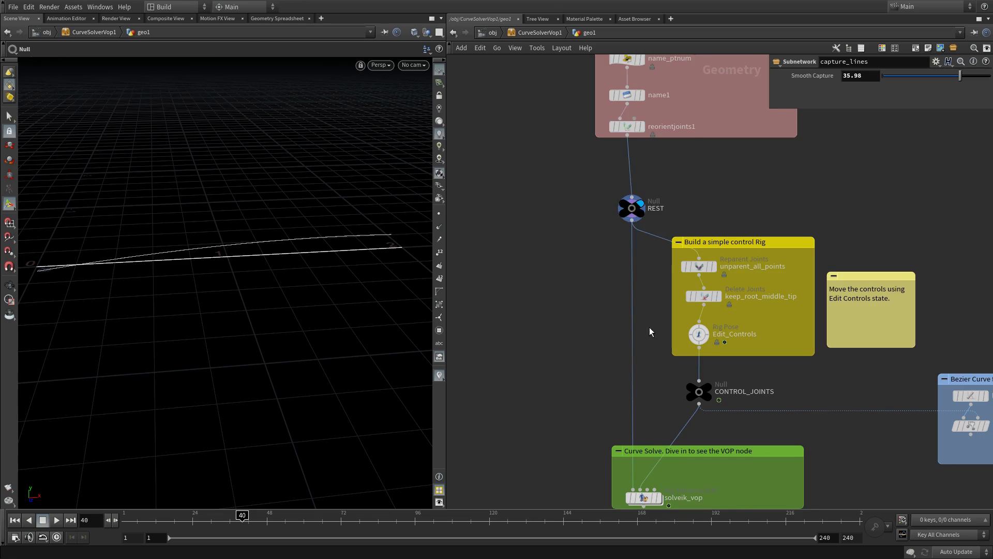
{"action": "middle_click_drag", "start_coordinate": [650, 327], "coordinate": [508, 238]}
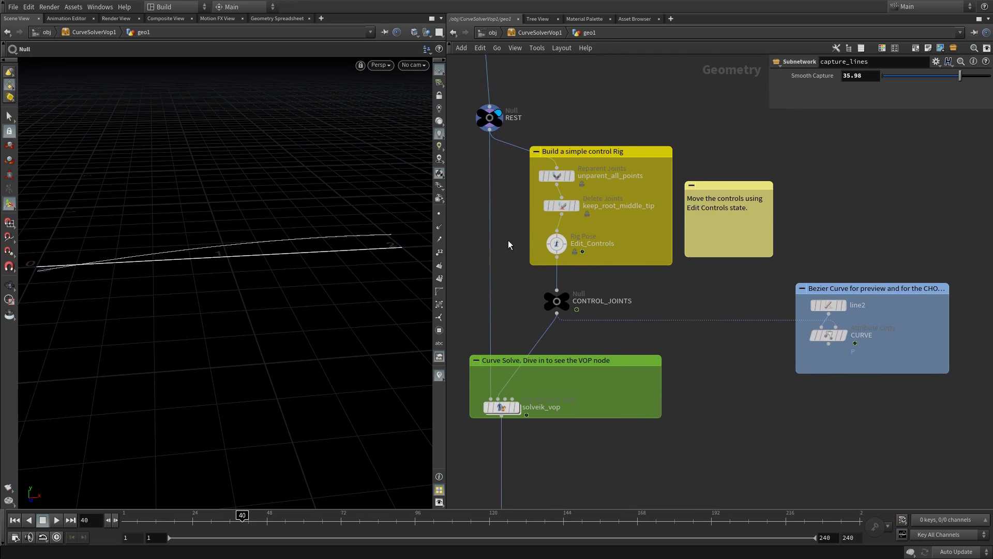
{"action": "left_click", "coordinate": [487, 122]}
{"action": "left_click", "coordinate": [440, 213]}
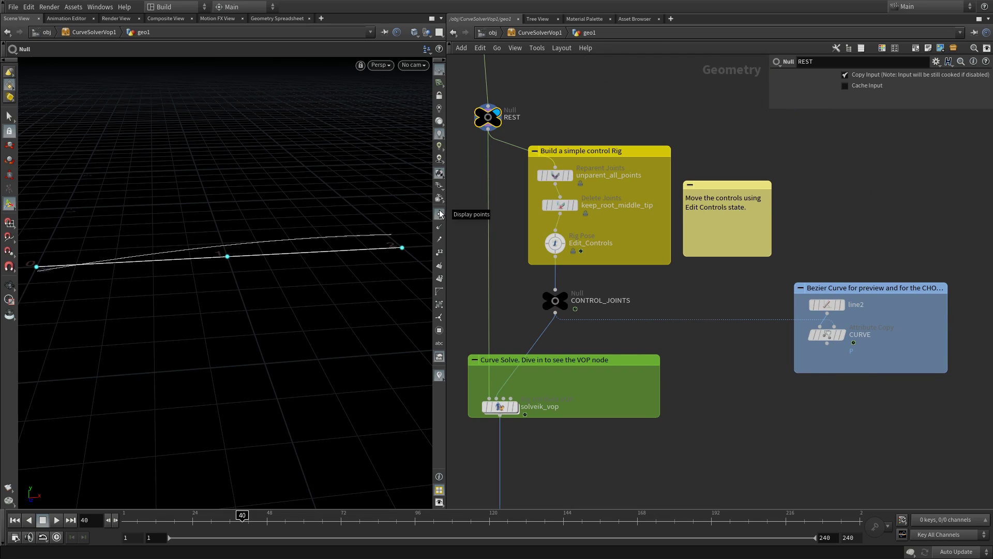
{"action": "left_click", "coordinate": [439, 214]}
Display and select unparent_all_points, keep_root_middle_tip and Edit_Controls in turn to examine the simple control rig.
{"action": "middle_click_drag", "start_coordinate": [466, 209], "coordinate": [635, 171]}
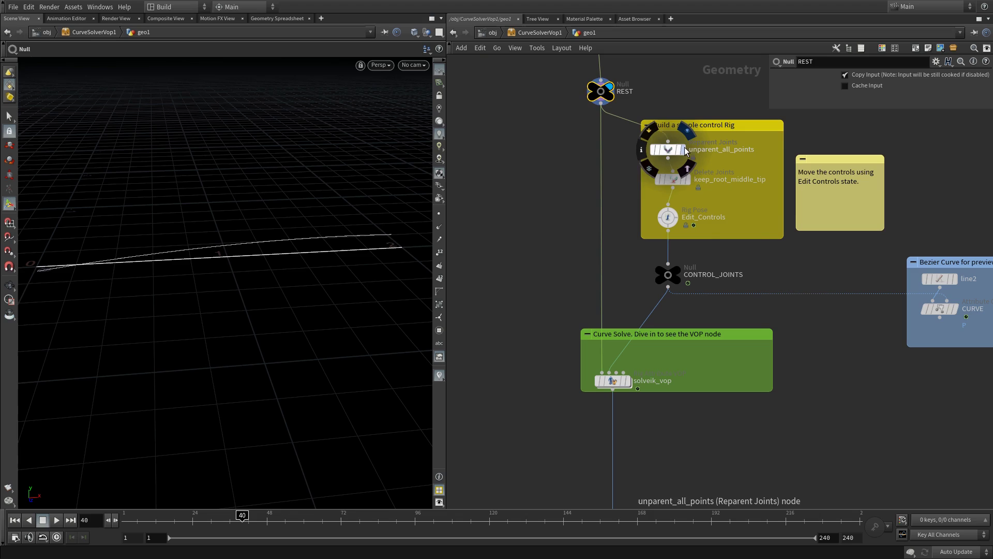
{"action": "left_click", "coordinate": [665, 150]}
{"action": "left_click", "coordinate": [683, 150]}
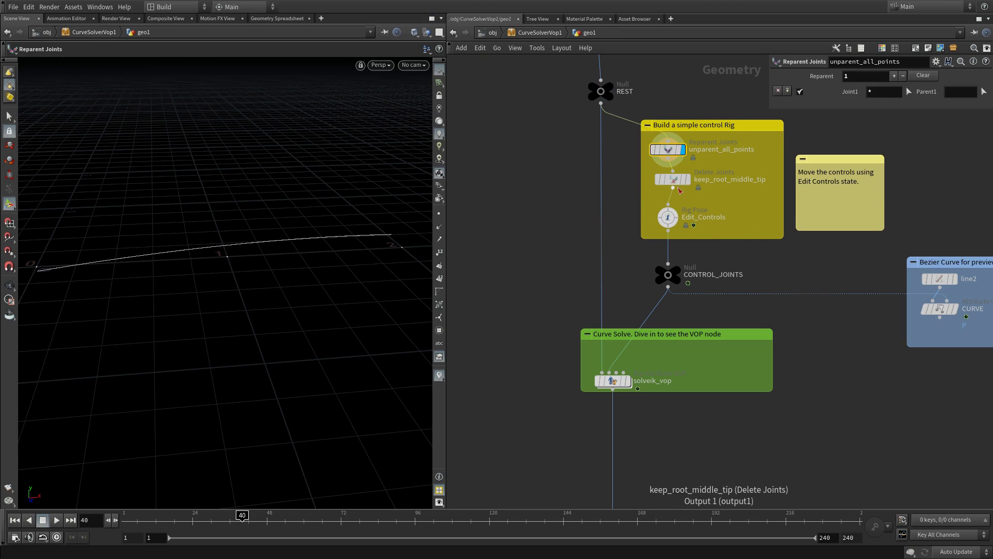
{"action": "left_click", "coordinate": [688, 180]}
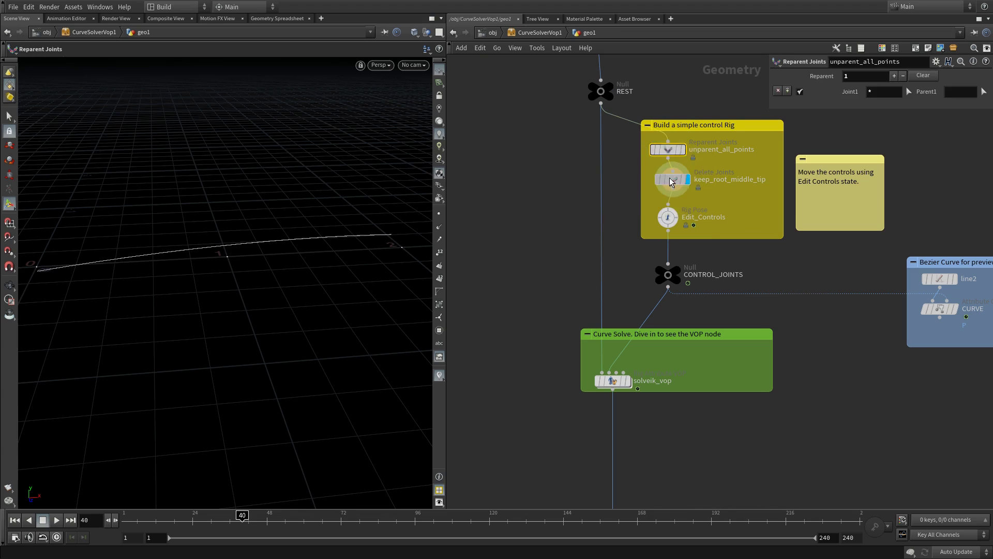
{"action": "left_click", "coordinate": [672, 180]}
{"action": "left_click", "coordinate": [686, 199]}
{"action": "left_click", "coordinate": [668, 217]}
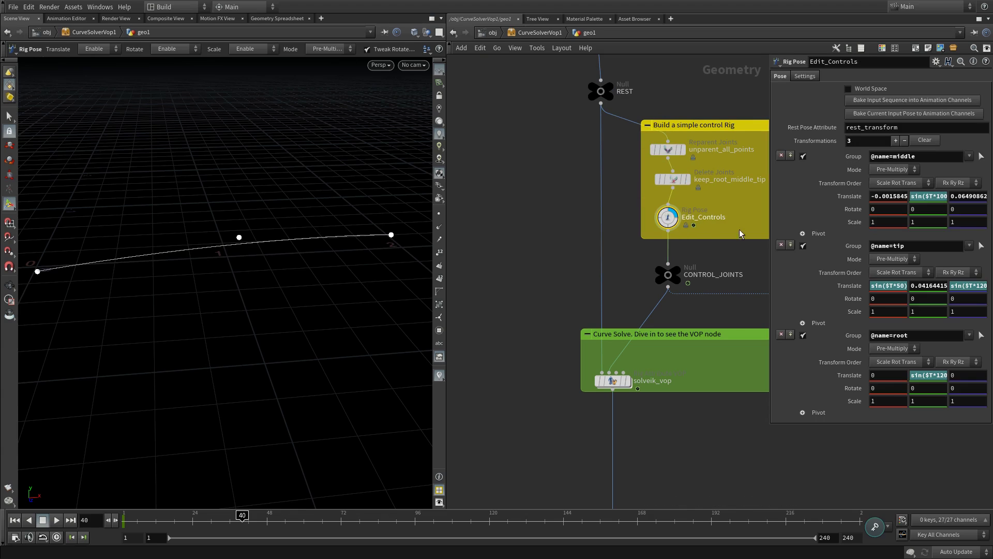
Scrub the animation to frame 32, turn on Display Joint Axes for the rig pose, and scrub to frame 111.
{"action": "left_click_drag", "start_coordinate": [502, 526], "coordinate": [218, 519]}
{"action": "left_click", "coordinate": [439, 502]}
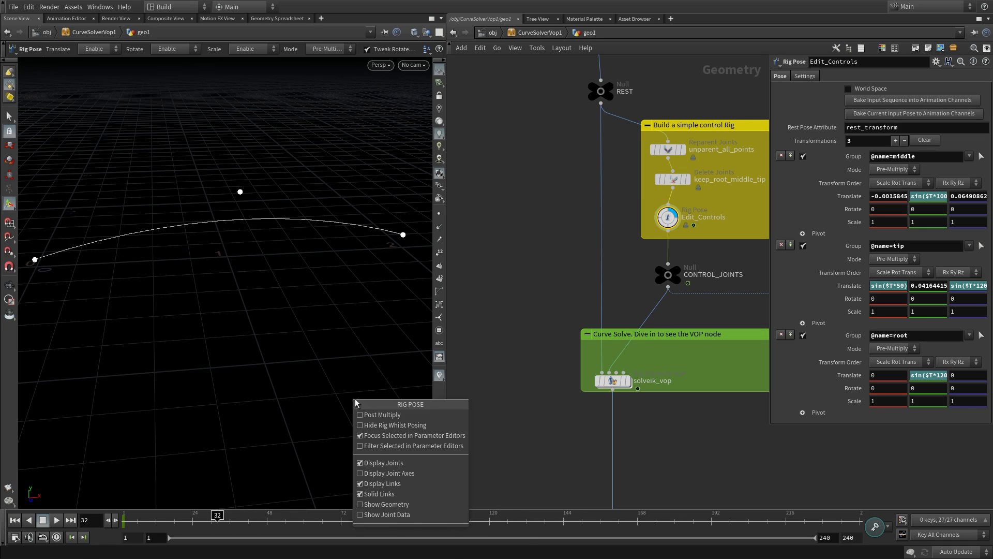
{"action": "left_click", "coordinate": [405, 475]}
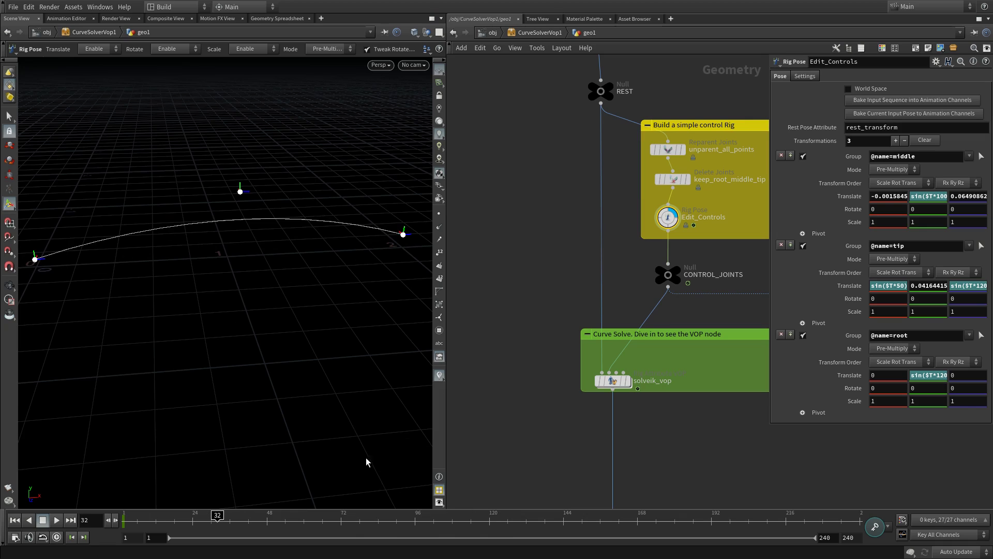
{"action": "left_click_drag", "start_coordinate": [333, 518], "coordinate": [461, 514]}
Display the CONTROL_JOINTS null, and look over the network from the curve solve group to the Bezier curve group.
{"action": "mouse_move", "coordinate": [693, 268]}
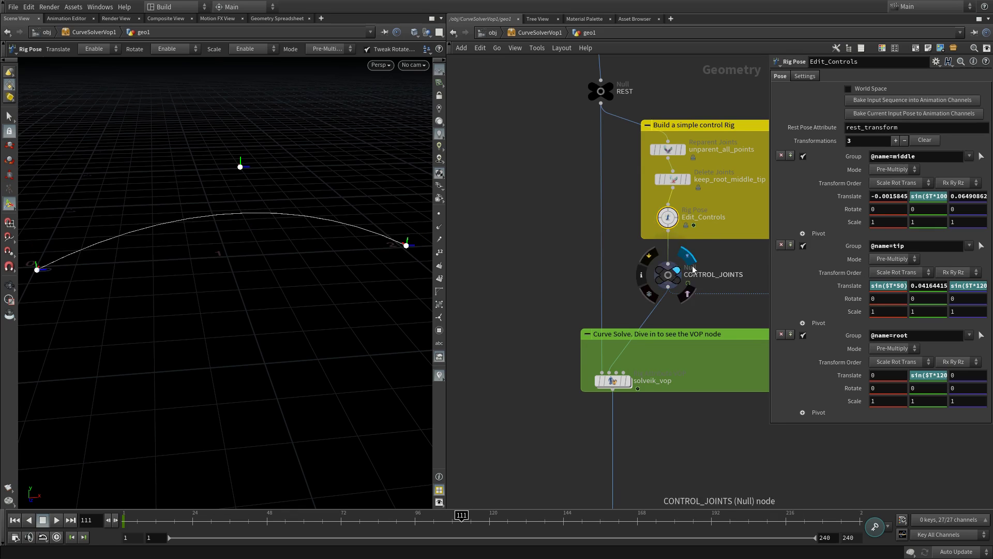
{"action": "key", "text": "h"}
{"action": "middle_click_drag", "start_coordinate": [669, 264], "coordinate": [629, 274]}
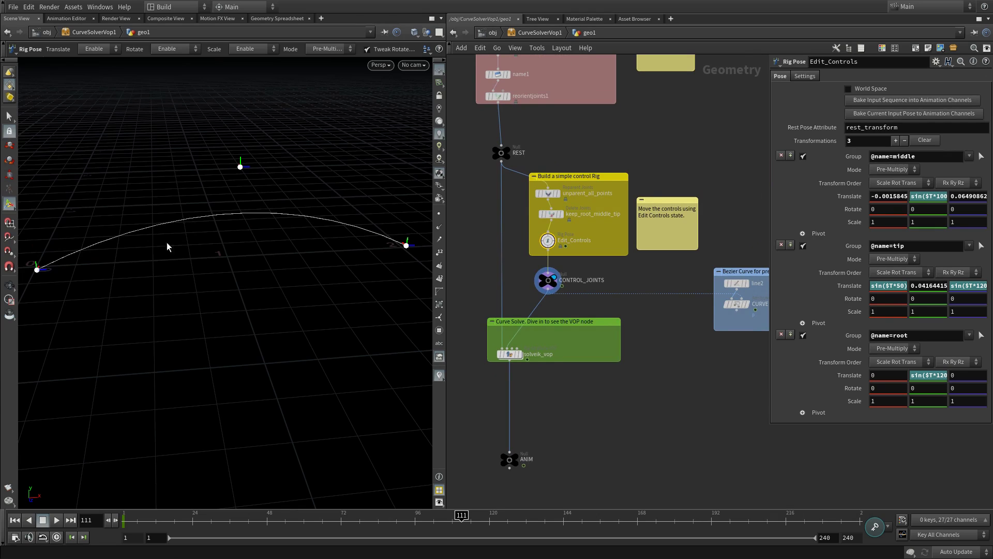
{"action": "middle_click_drag", "start_coordinate": [731, 364], "coordinate": [688, 367]}
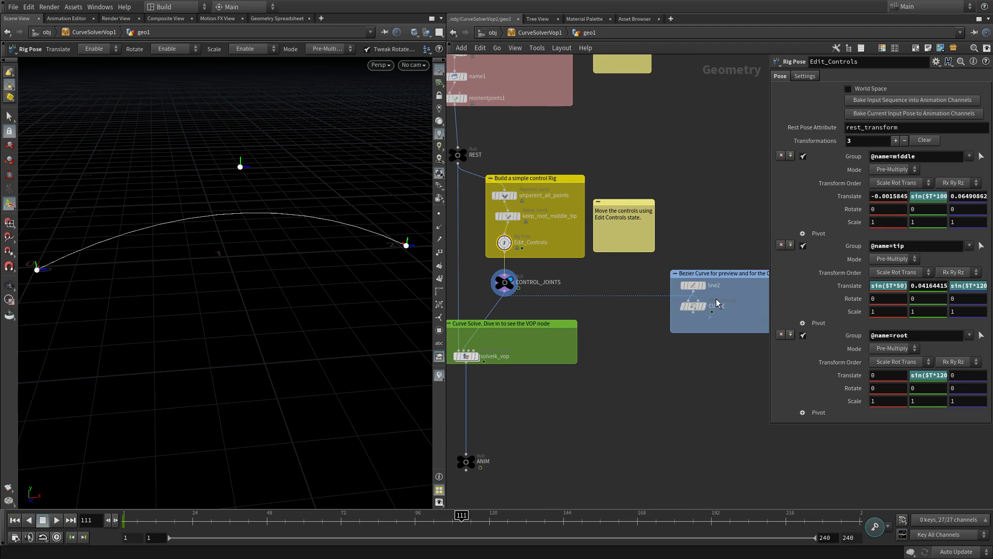
Display and select the CURVE node in the Bezier curve group, and scrub the animation to frame 141.
{"action": "middle_click_drag", "start_coordinate": [717, 303], "coordinate": [667, 305]}
{"action": "mouse_move", "coordinate": [655, 307]}
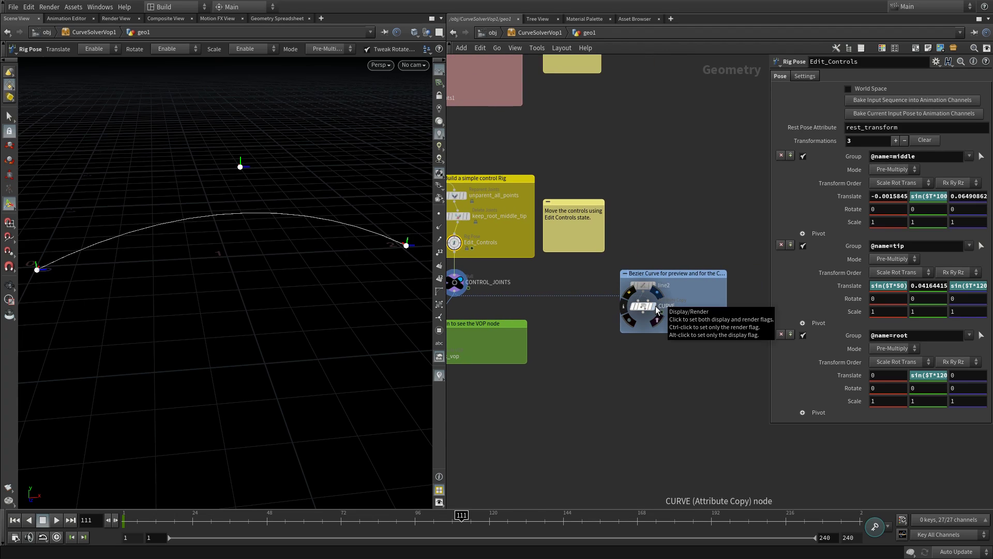
{"action": "left_click", "coordinate": [656, 310]}
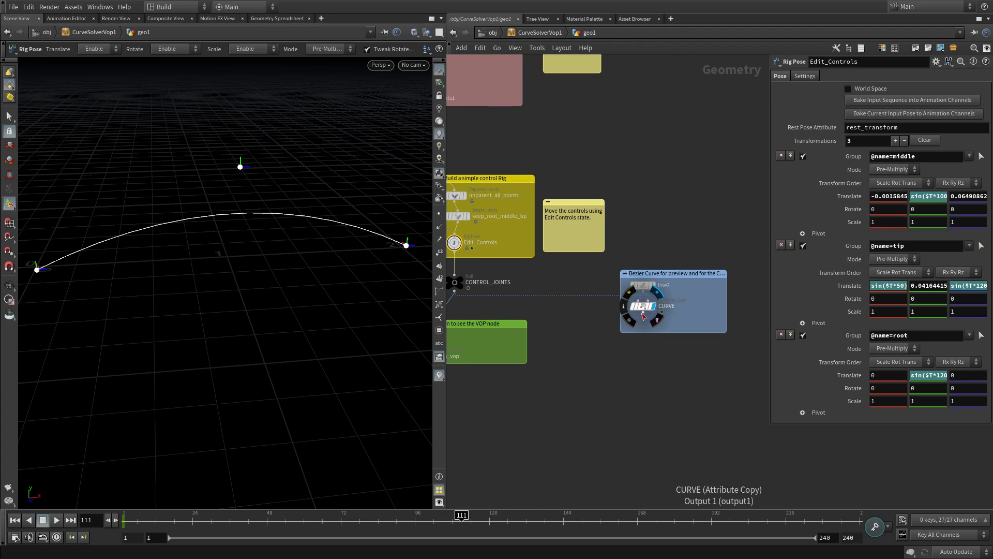
{"action": "left_click", "coordinate": [642, 306]}
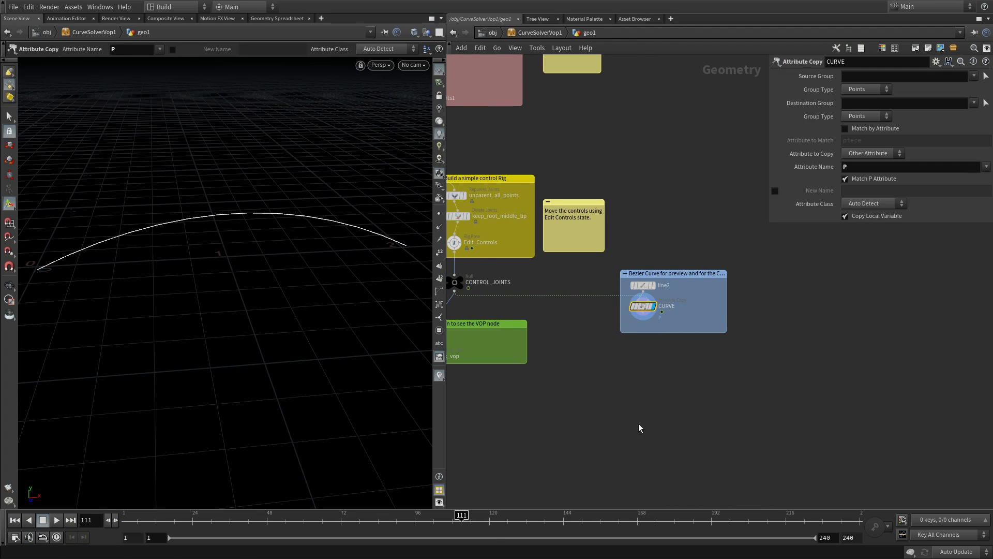
{"action": "left_click_drag", "start_coordinate": [486, 516], "coordinate": [554, 532]}
Display and select solveik_vop in the Curve Solve group, and examine its Rig settings, including the Viewer State.
{"action": "middle_click_drag", "start_coordinate": [625, 471], "coordinate": [772, 446]}
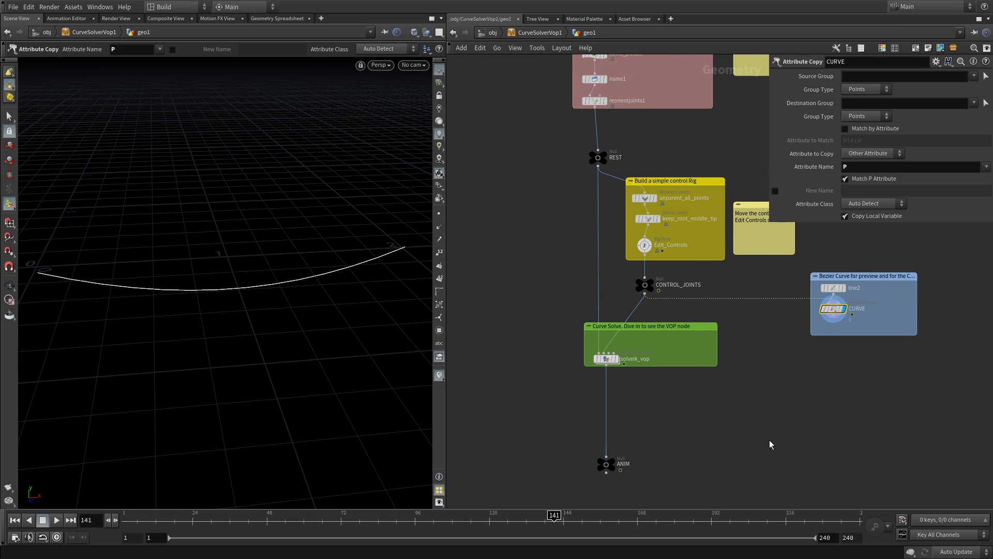
{"action": "scroll", "coordinate": [631, 330], "scroll_direction": "up", "scroll_amount": 2}
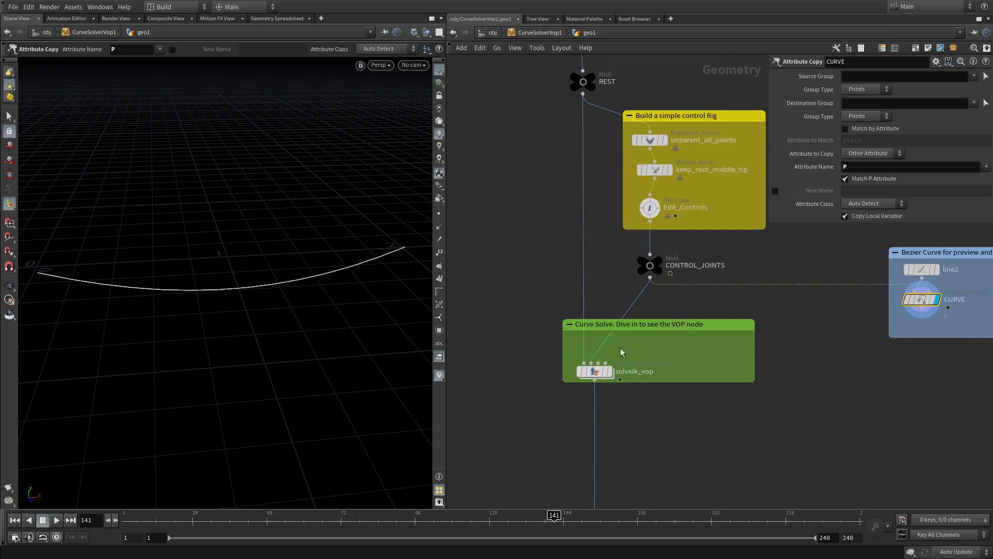
{"action": "left_click", "coordinate": [609, 369]}
{"action": "middle_click_drag", "start_coordinate": [631, 136], "coordinate": [651, 102]}
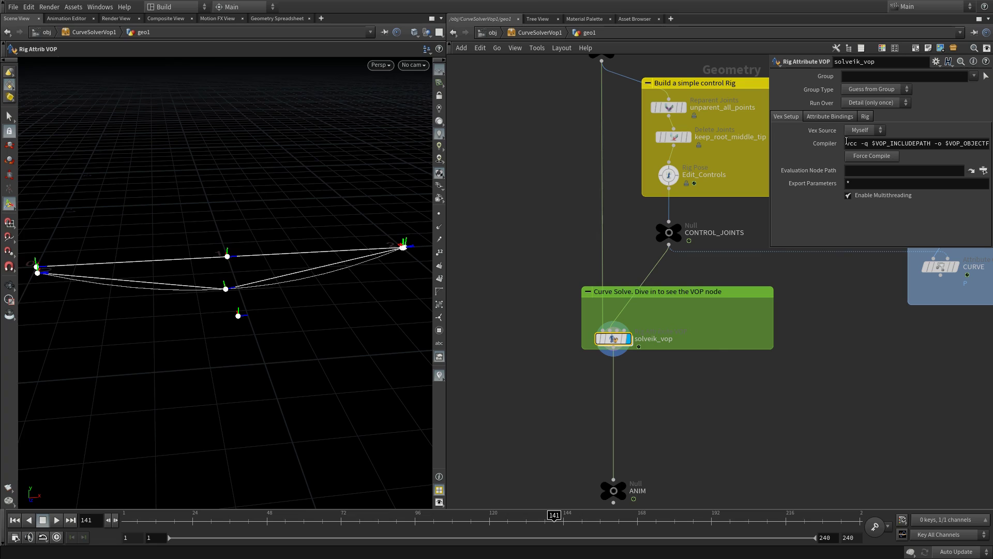
{"action": "left_click", "coordinate": [866, 116]}
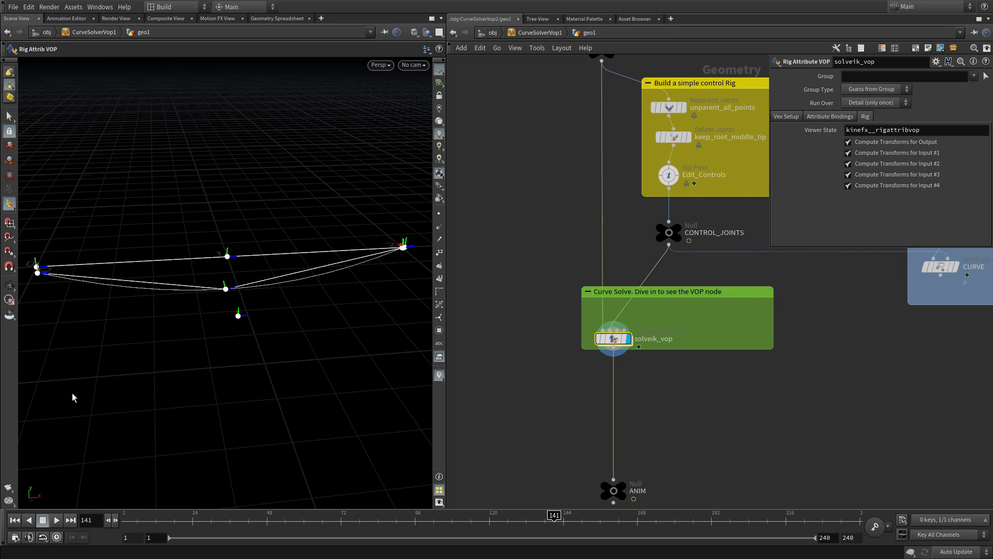
{"action": "double_click", "coordinate": [943, 134]}
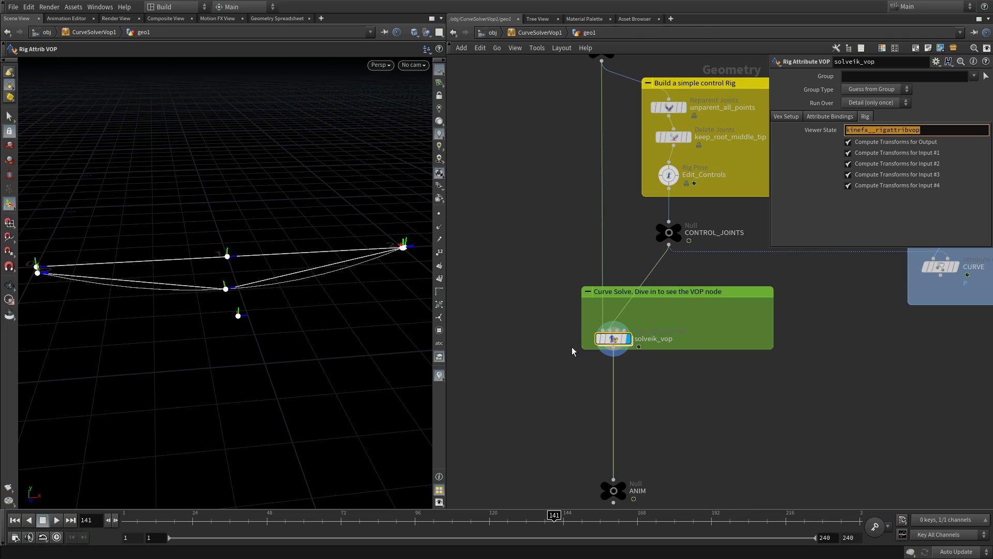
{"action": "key", "text": "Escape"}
Toggle Display Inputs off, on and off again for solveik_vop in the viewport to compare the solved joints with the inputs.
{"action": "middle_click_drag", "start_coordinate": [246, 210], "coordinate": [250, 206]}
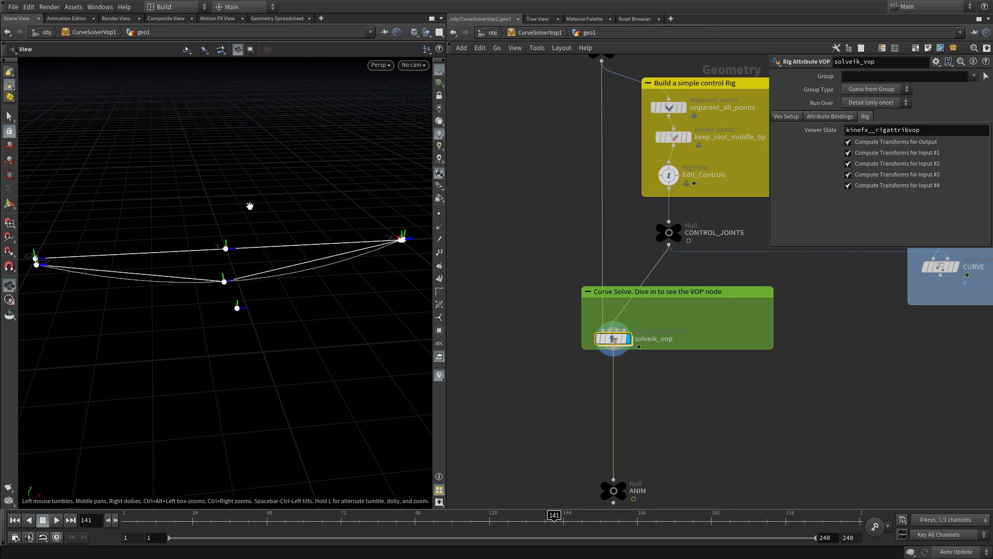
{"action": "right_click", "coordinate": [250, 206]}
{"action": "left_click", "coordinate": [265, 261]}
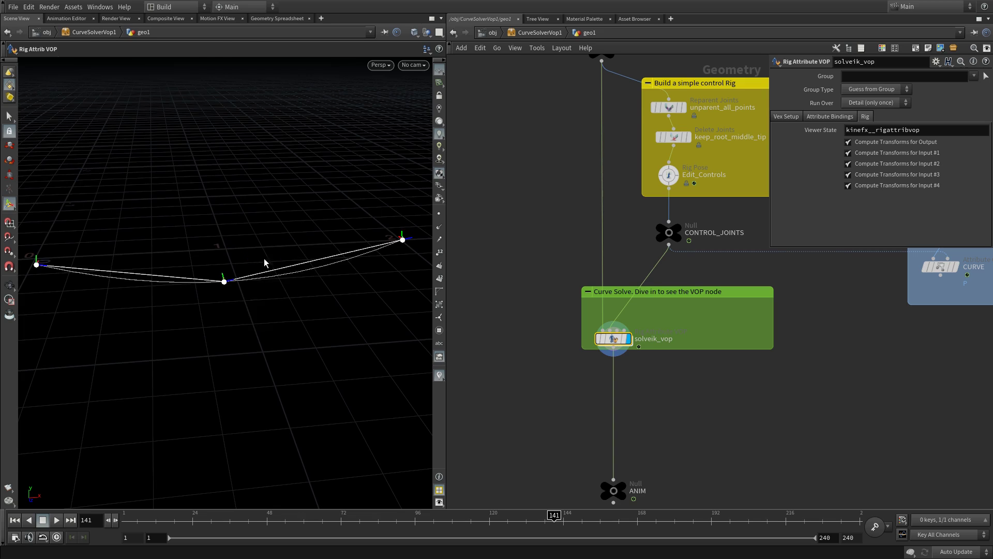
{"action": "middle_click_drag", "start_coordinate": [264, 263], "coordinate": [280, 226]}
{"action": "right_click", "coordinate": [280, 226]}
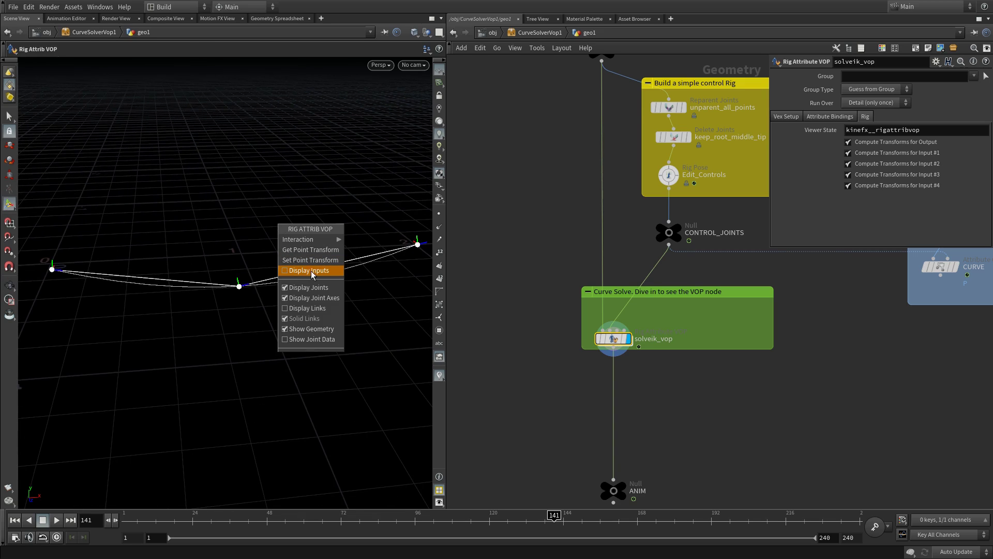
{"action": "left_click", "coordinate": [312, 271]}
{"action": "key", "text": "space"}
{"action": "right_click", "coordinate": [317, 325]}
{"action": "left_click", "coordinate": [328, 368]}
{"action": "key", "text": "space"}
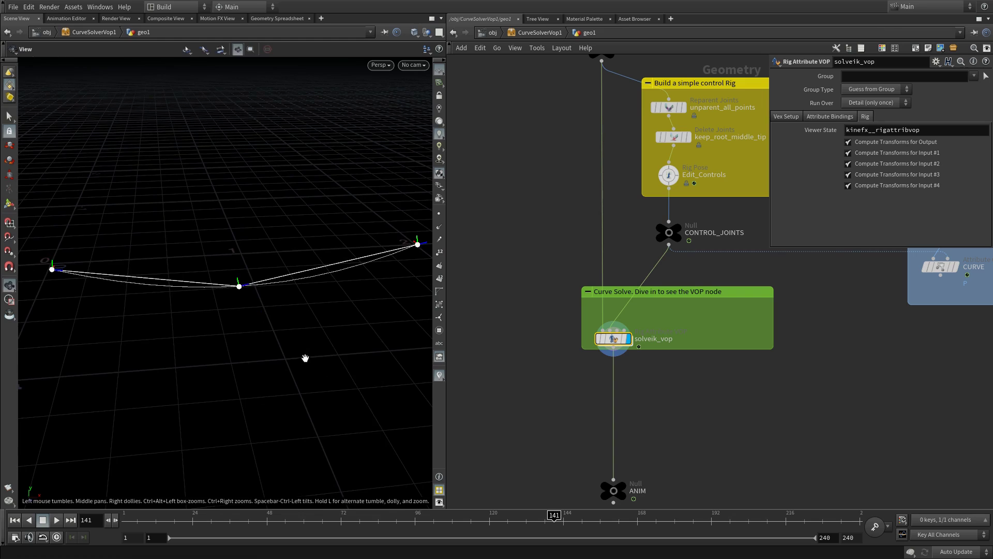
{"action": "middle_click_drag", "start_coordinate": [305, 358], "coordinate": [296, 362]}
Scrub the animation to frame 111, and turn Display Inputs back on for the rig attribute VOP.
{"action": "left_click_drag", "start_coordinate": [362, 516], "coordinate": [461, 515]}
{"action": "right_click", "coordinate": [279, 250]}
{"action": "left_click", "coordinate": [295, 274]}
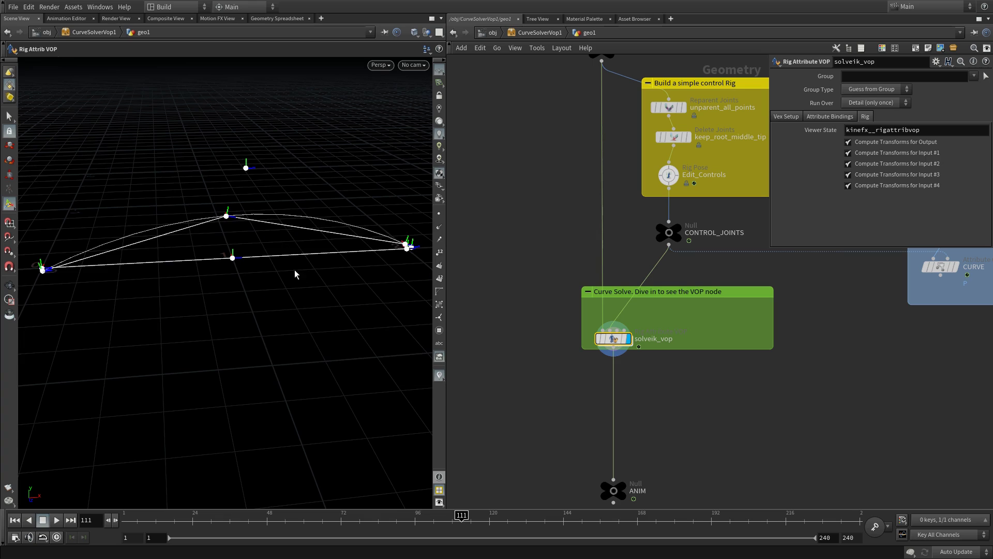
{"action": "middle_click_drag", "start_coordinate": [278, 200], "coordinate": [375, 185]}
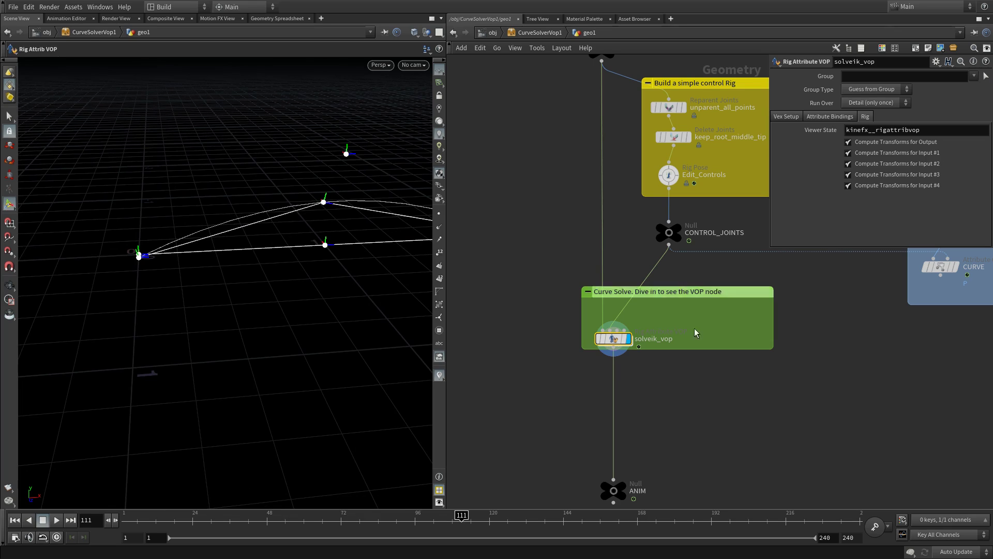
Enter the solveik_vop network, and examine how solvecurve1 feeds setpointtransforms1.
{"action": "mouse_move", "coordinate": [611, 332]}
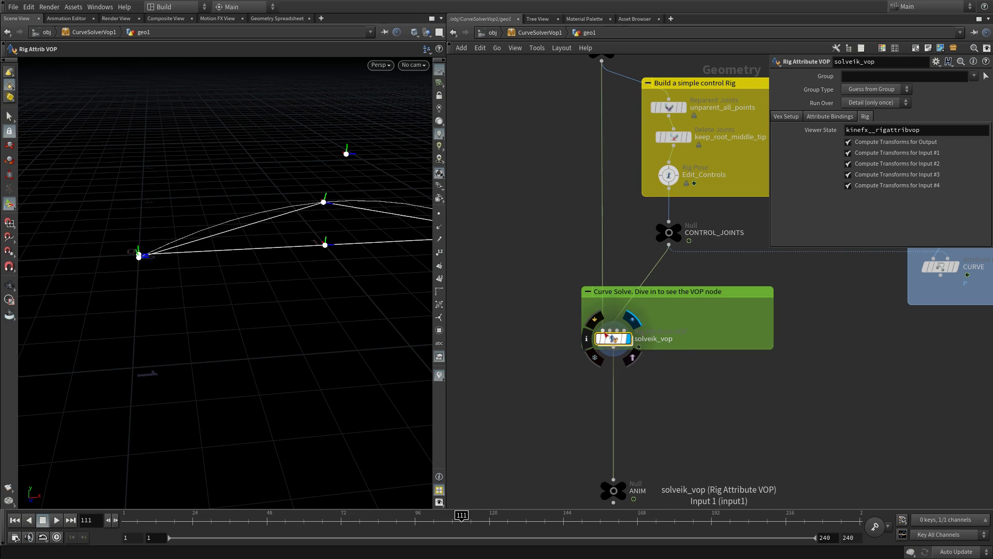
{"action": "key", "text": "i"}
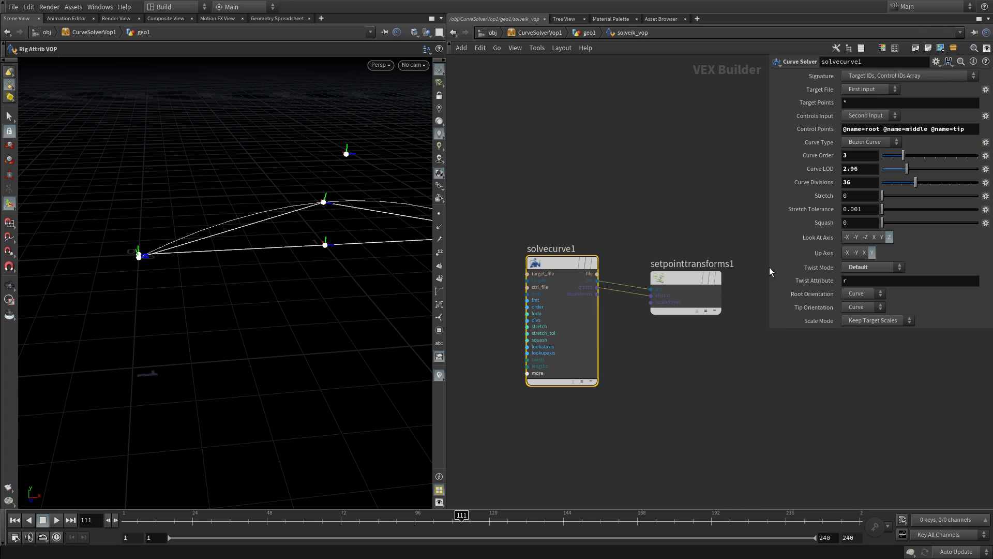
{"action": "mouse_move", "coordinate": [683, 303]}
{"action": "left_click_drag", "start_coordinate": [685, 279], "coordinate": [676, 272]}
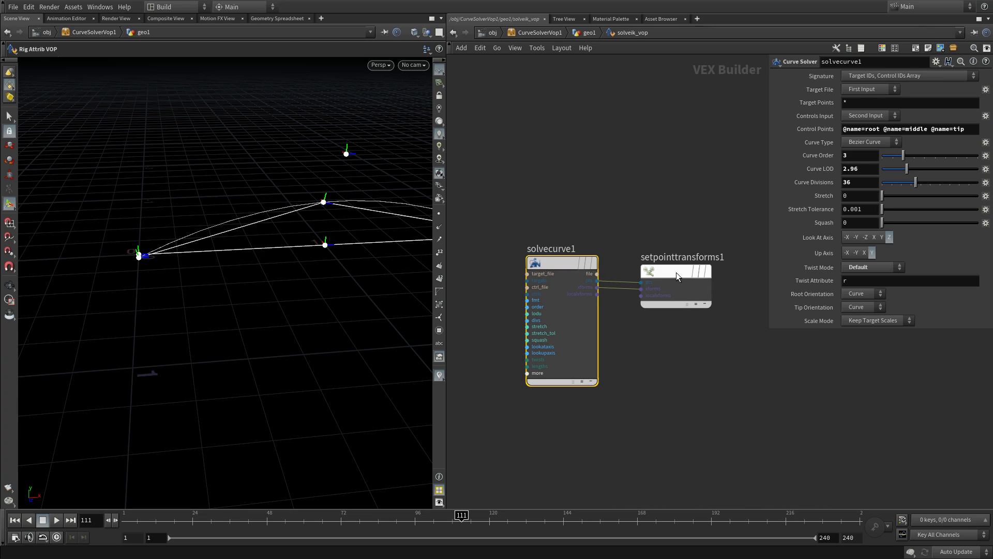
{"action": "scroll", "coordinate": [666, 317], "scroll_direction": "up", "scroll_amount": 3}
{"action": "middle_click_drag", "start_coordinate": [750, 333], "coordinate": [863, 326]}
{"action": "scroll", "coordinate": [556, 267], "scroll_direction": "down", "scroll_amount": 3}
{"action": "left_click", "coordinate": [571, 238]}
{"action": "middle_click_drag", "start_coordinate": [653, 179], "coordinate": [613, 183]}
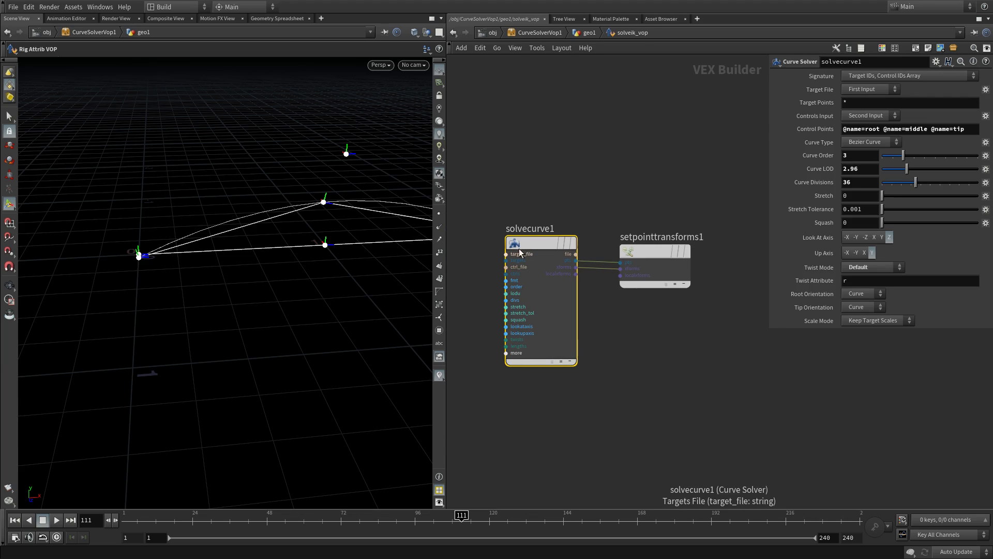
Examine solvecurve1's Target Points and Target File options, and display the REST null in geo1 to check the first input.
{"action": "mouse_move", "coordinate": [520, 247]}
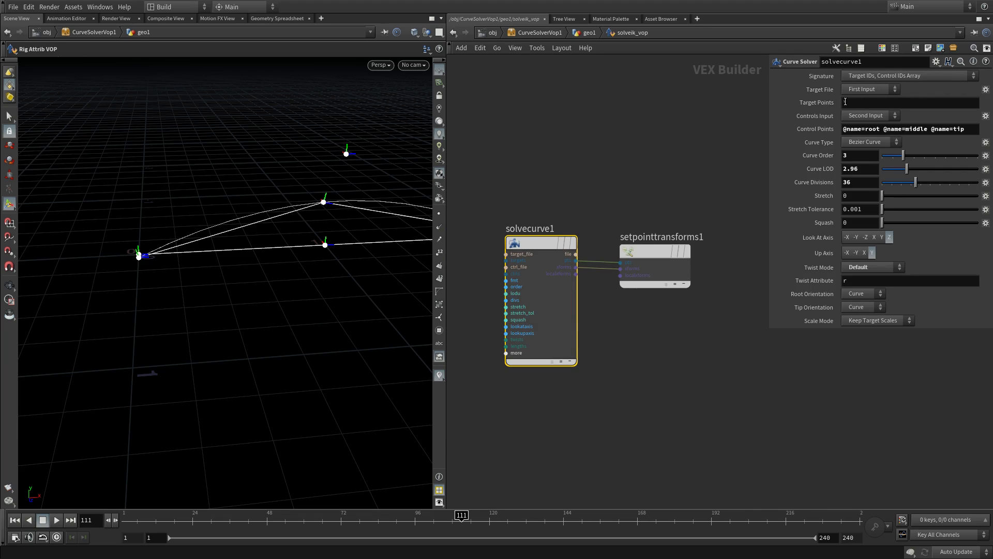
{"action": "left_click", "coordinate": [845, 102]}
{"action": "left_click", "coordinate": [552, 202]}
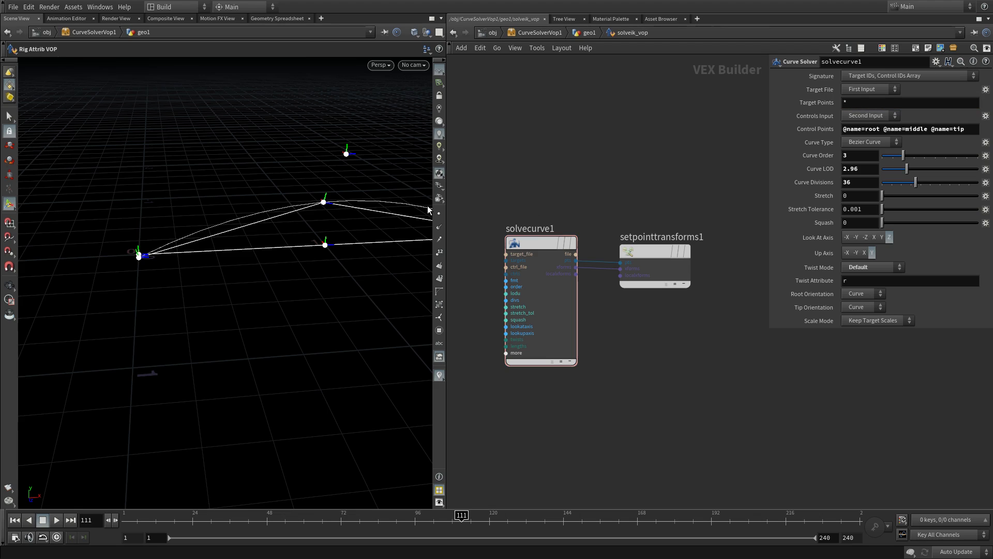
{"action": "left_click", "coordinate": [886, 92]}
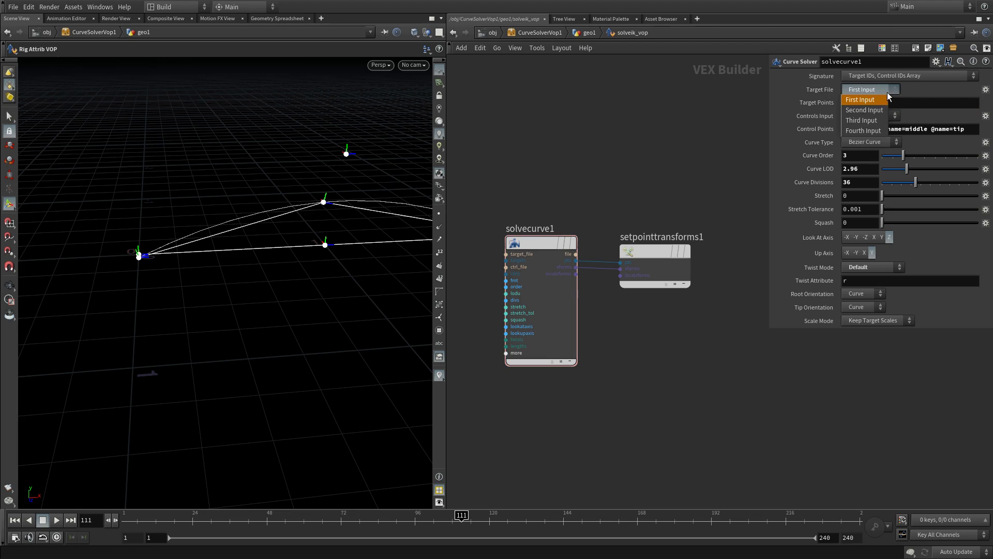
{"action": "left_click", "coordinate": [590, 32]}
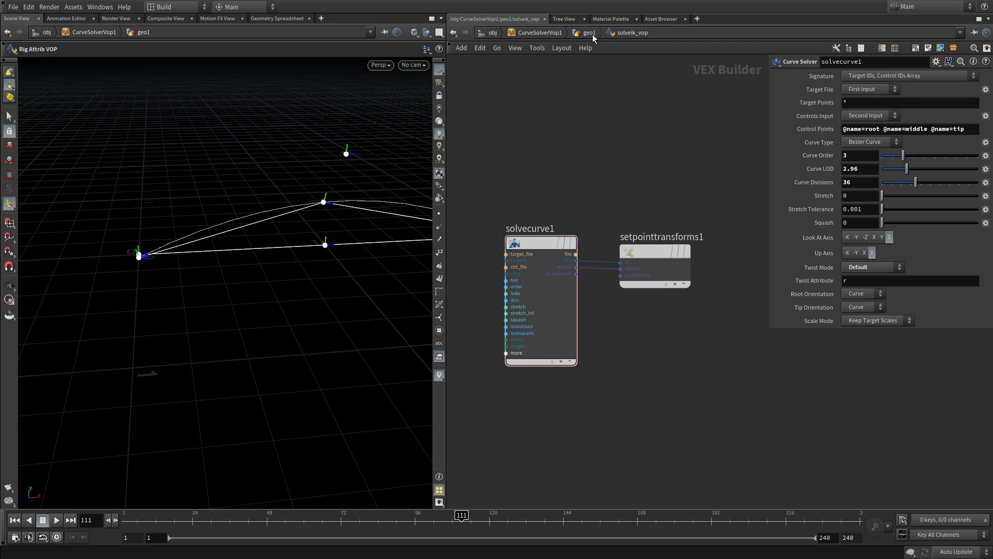
{"action": "left_click", "coordinate": [589, 33]}
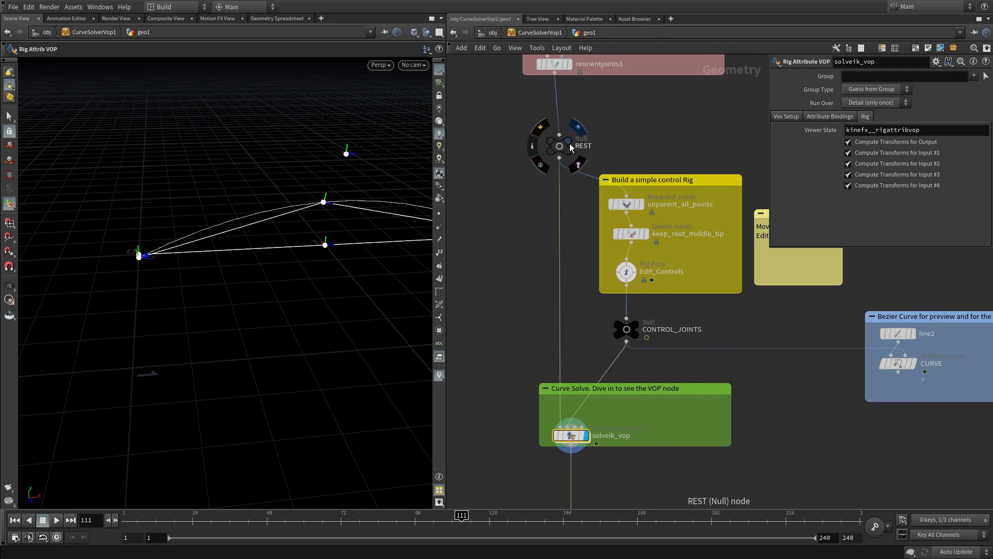
{"action": "left_click", "coordinate": [559, 146]}
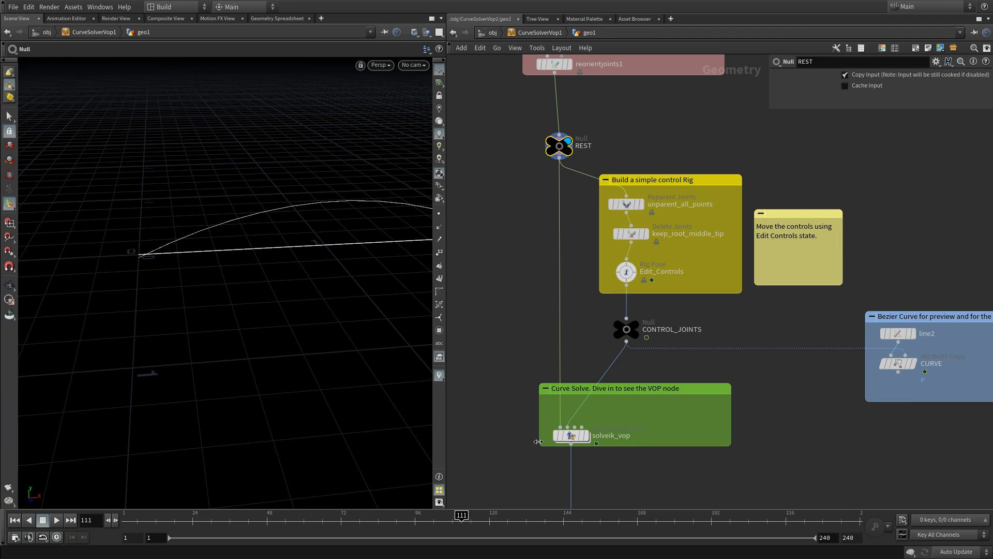
Go back into solveik_vop to examine the Control Points names of solvecurve1, and return to geo1.
{"action": "double_click", "coordinate": [570, 435]}
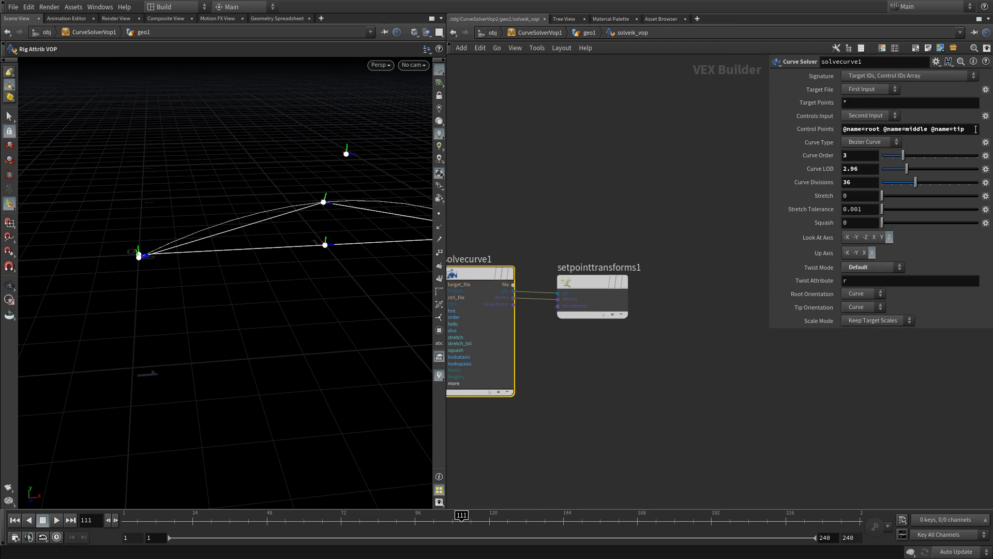
{"action": "left_click_drag", "start_coordinate": [976, 129], "coordinate": [743, 130]}
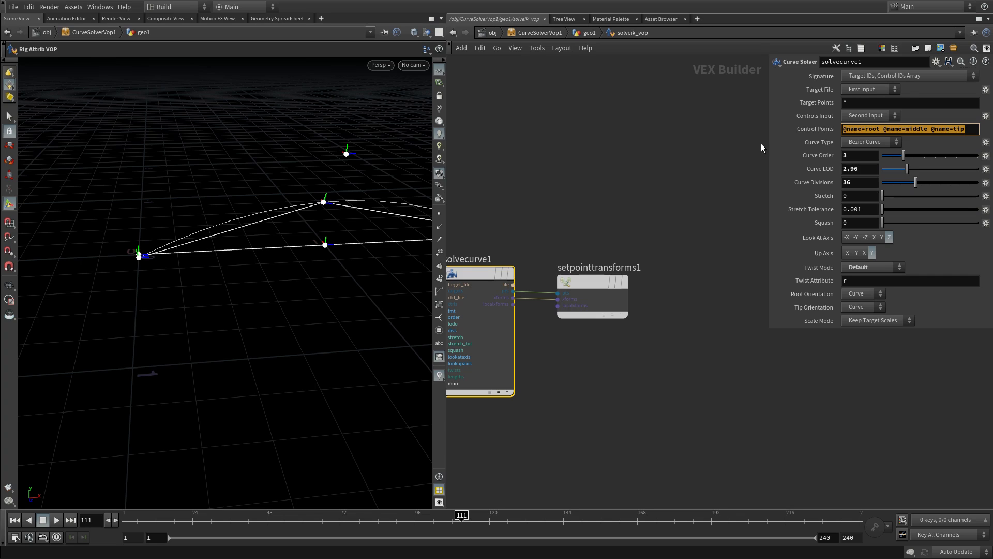
{"action": "left_click", "coordinate": [595, 31]}
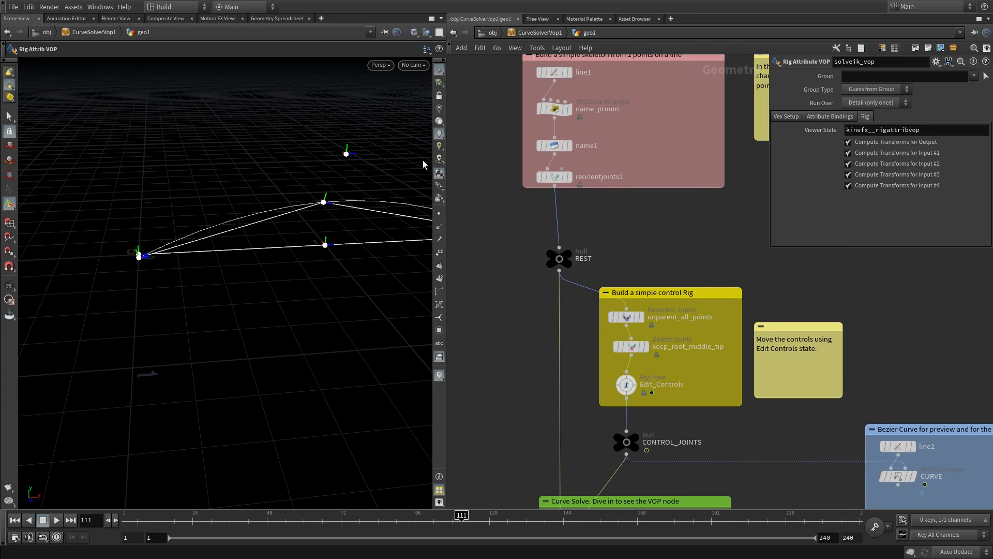
Display and select reorientjoints1 in the skeleton group, and look over its joints from root to tip in the viewport.
{"action": "middle_click_drag", "start_coordinate": [520, 234], "coordinate": [507, 264]}
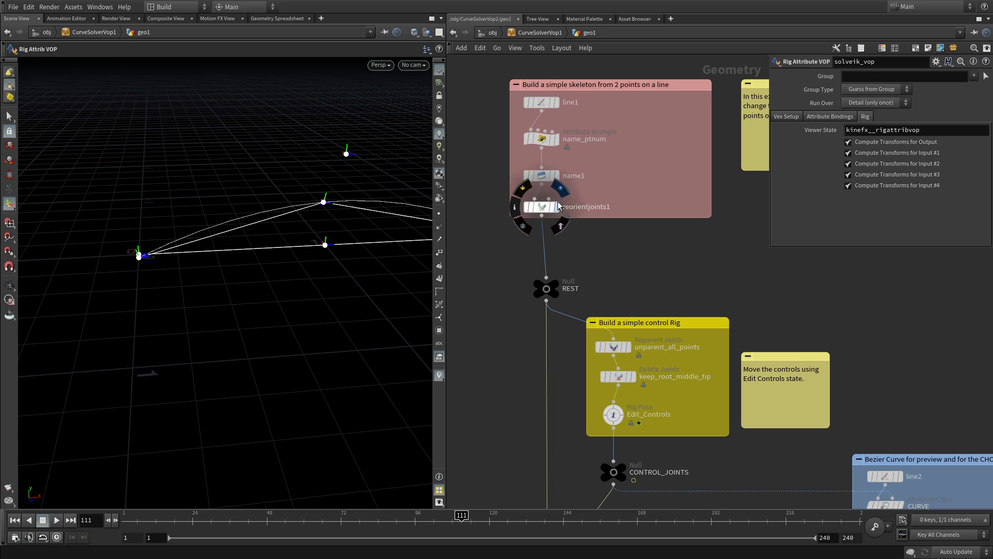
{"action": "left_click", "coordinate": [556, 208]}
{"action": "left_click", "coordinate": [542, 209]}
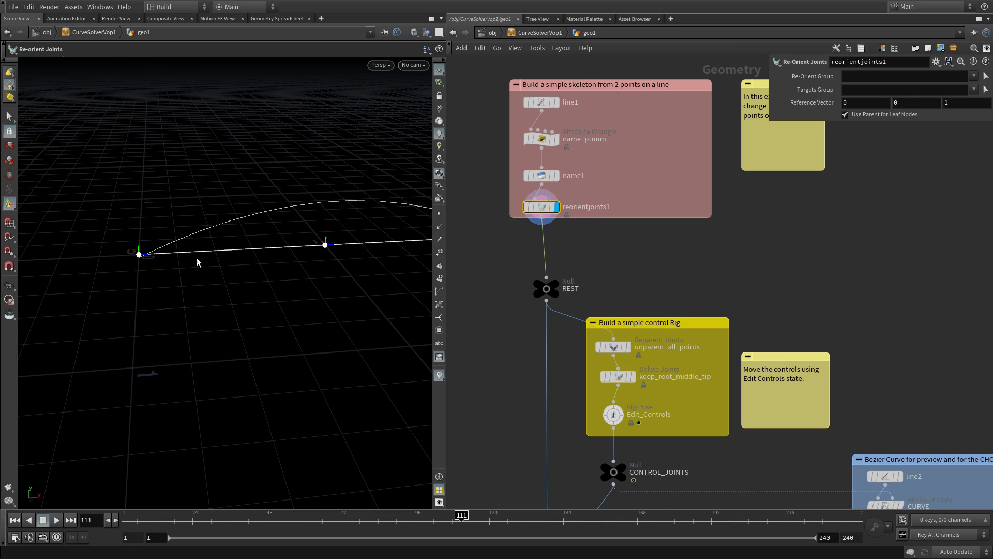
{"action": "middle_click_drag", "start_coordinate": [382, 272], "coordinate": [264, 270]}
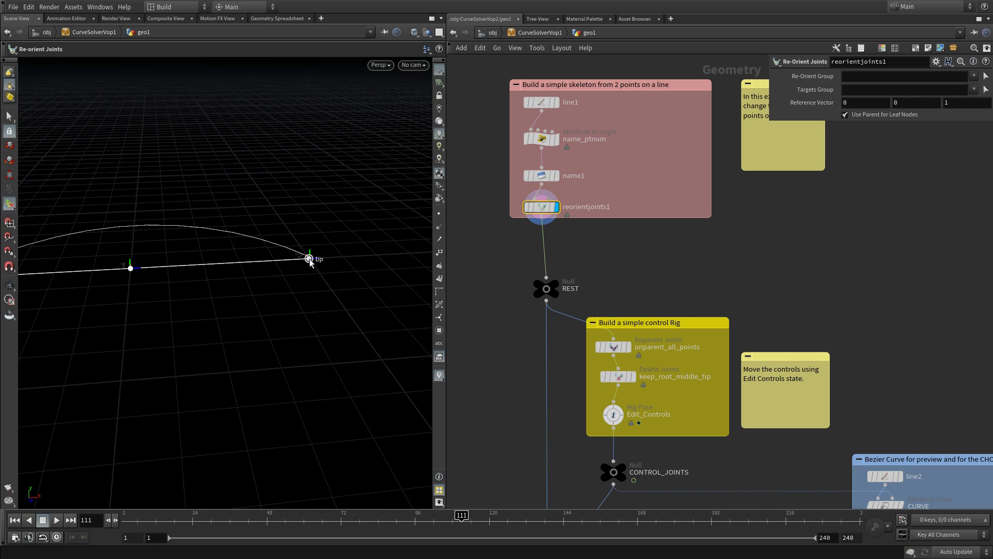
{"action": "middle_click_drag", "start_coordinate": [399, 302], "coordinate": [348, 281]}
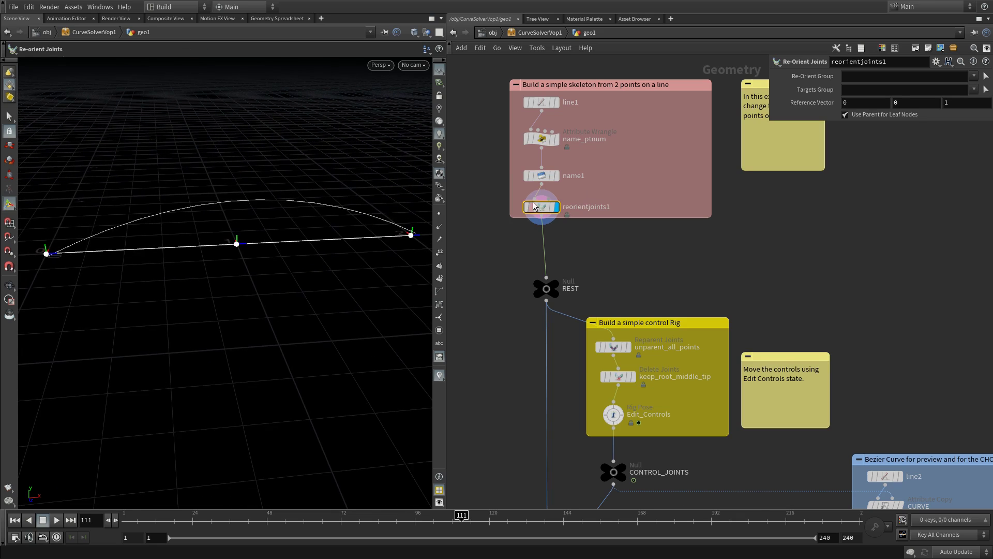
Open the Rig Tree for reorientjoints1, and expand its joint hierarchy from the root.
{"action": "right_click", "coordinate": [541, 208]}
{"action": "left_click", "coordinate": [566, 297]}
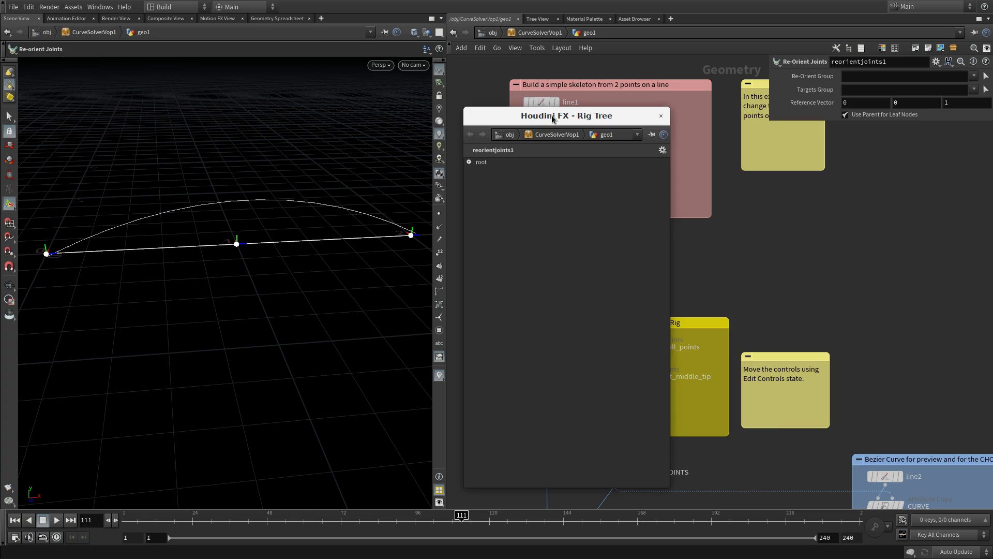
{"action": "left_click_drag", "start_coordinate": [554, 121], "coordinate": [785, 106]}
{"action": "left_click", "coordinate": [727, 144]}
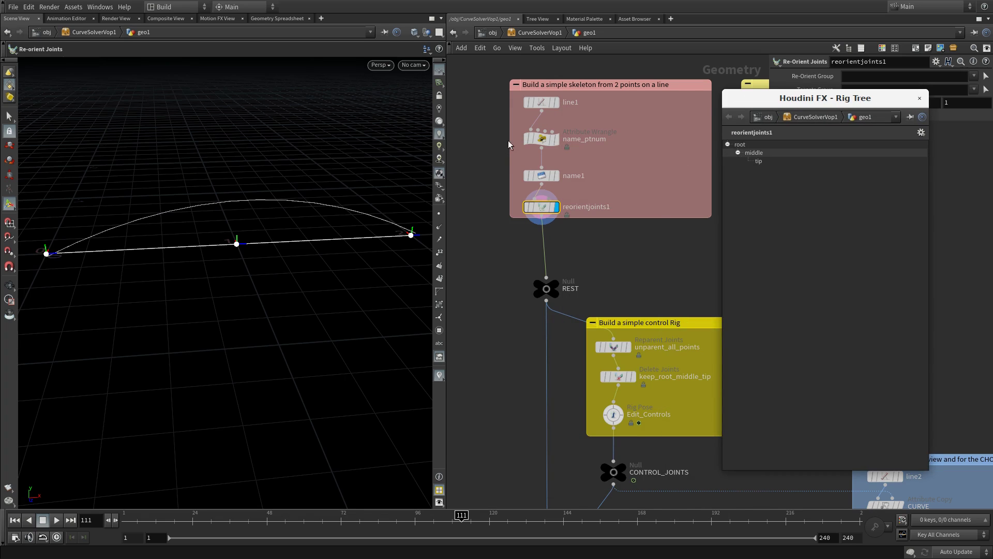
Set the number of points on line1 to 25.
{"action": "left_click", "coordinate": [541, 102]}
{"action": "left_click_drag", "start_coordinate": [840, 104], "coordinate": [819, 226]}
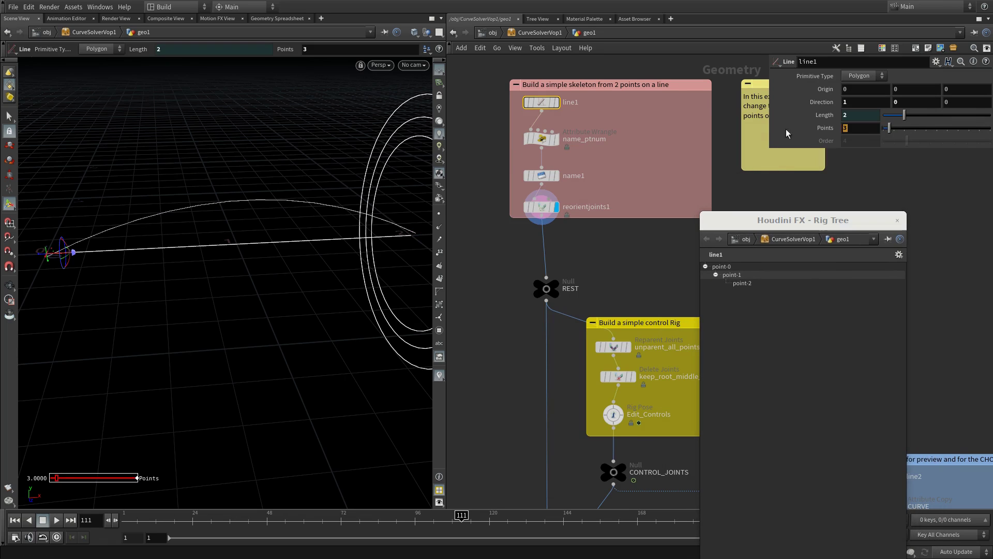
{"action": "type", "text": "25"}
{"action": "key", "text": "Return"}
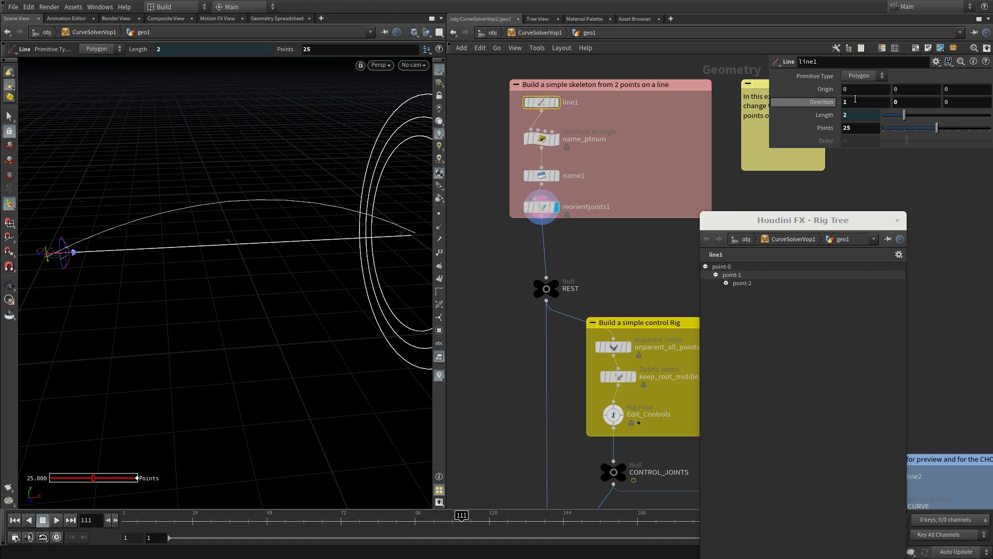
Expand the whole joint hierarchy of reorientjoints1 in the Rig Tree, and enlarge its window to show every joint from root to tip.
{"action": "left_click", "coordinate": [540, 206]}
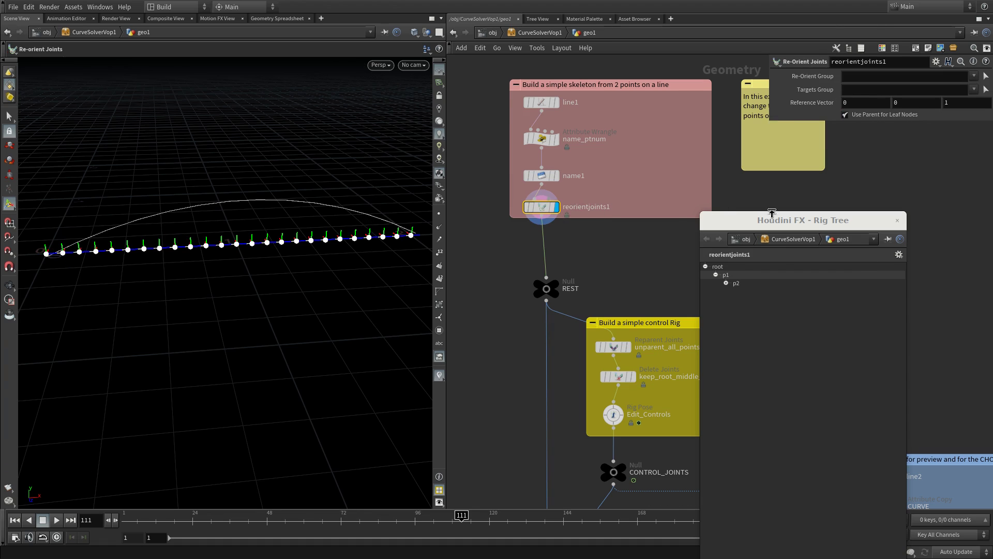
{"action": "right_click", "coordinate": [719, 267]}
{"action": "left_click", "coordinate": [740, 298]}
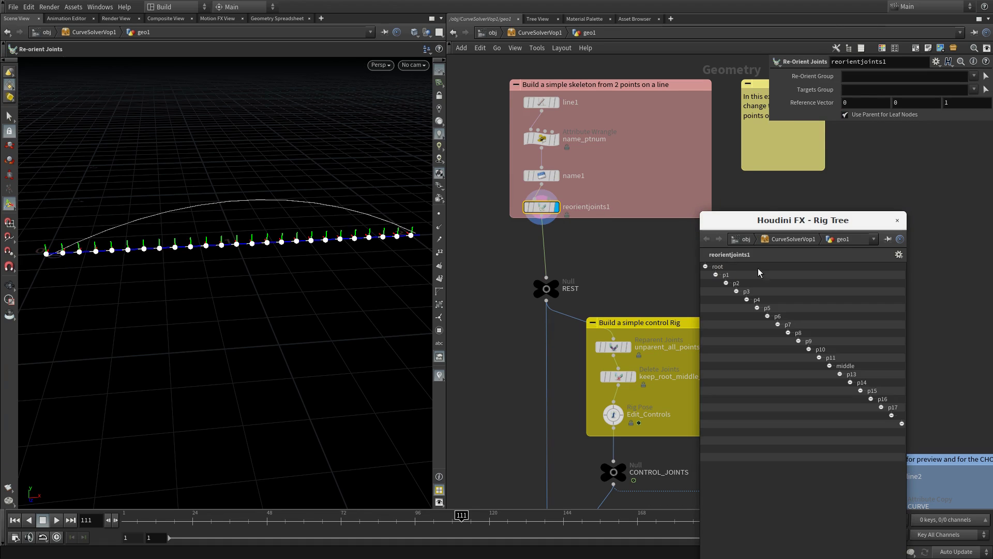
{"action": "left_click_drag", "start_coordinate": [770, 218], "coordinate": [632, 115]}
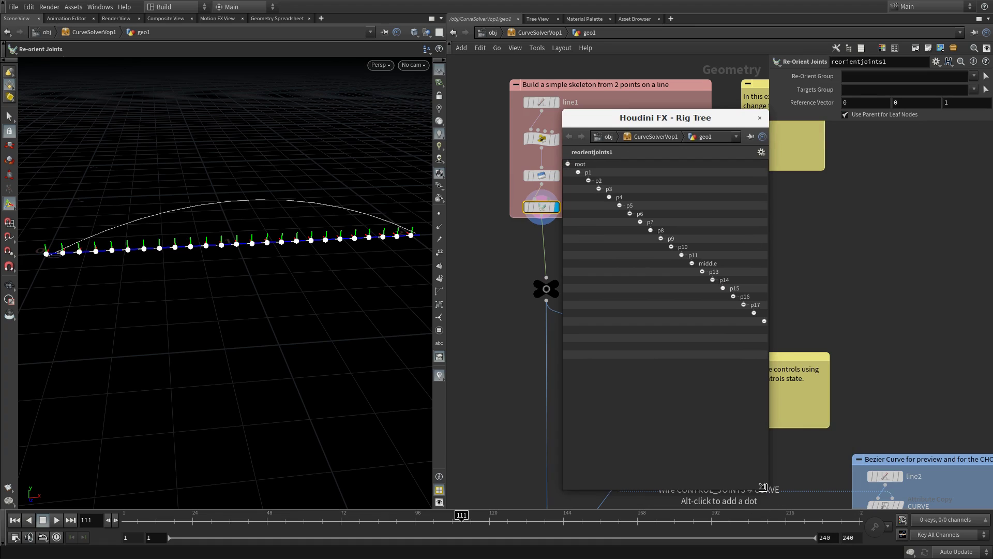
{"action": "left_click_drag", "start_coordinate": [770, 482], "coordinate": [913, 417]}
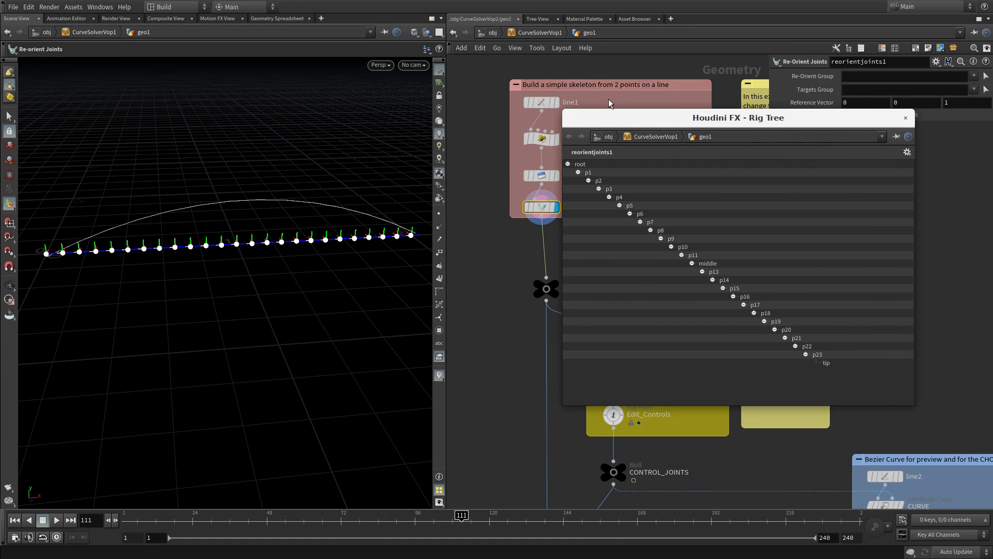
{"action": "left_click_drag", "start_coordinate": [627, 121], "coordinate": [722, 127]}
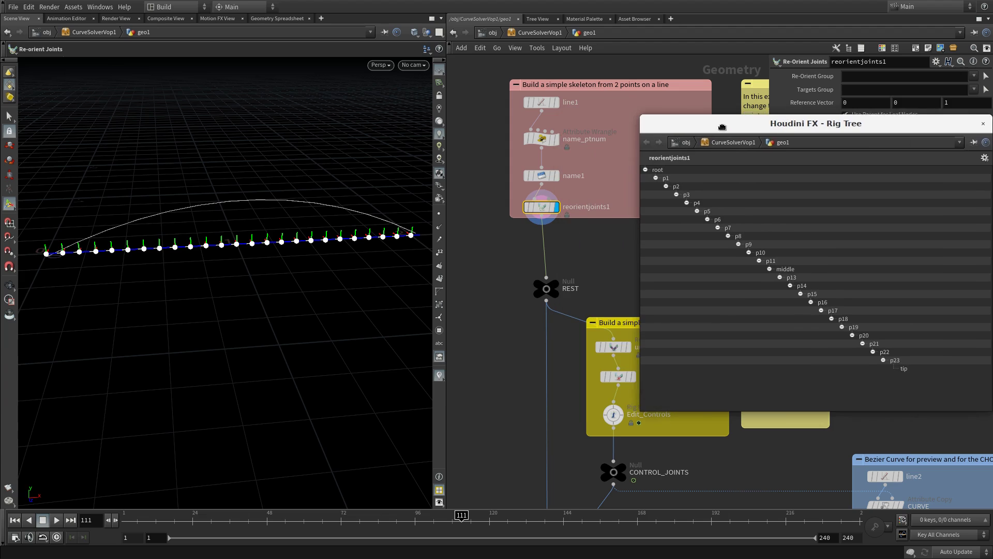
Select name1 and compare its root, middle and tip naming entries with the joints in the Rig Tree.
{"action": "left_click", "coordinate": [542, 176]}
{"action": "left_click_drag", "start_coordinate": [799, 124], "coordinate": [532, 186]}
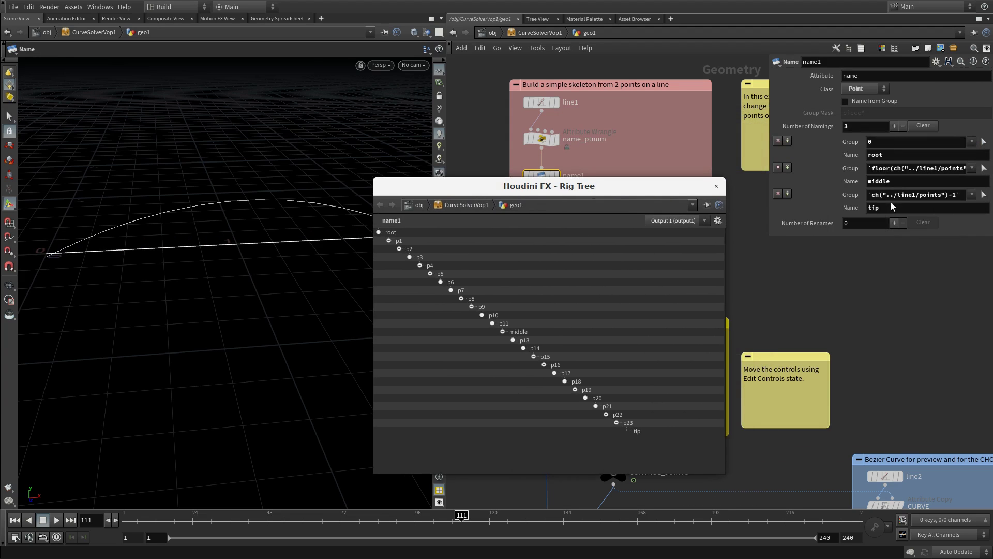
{"action": "left_click", "coordinate": [882, 143]}
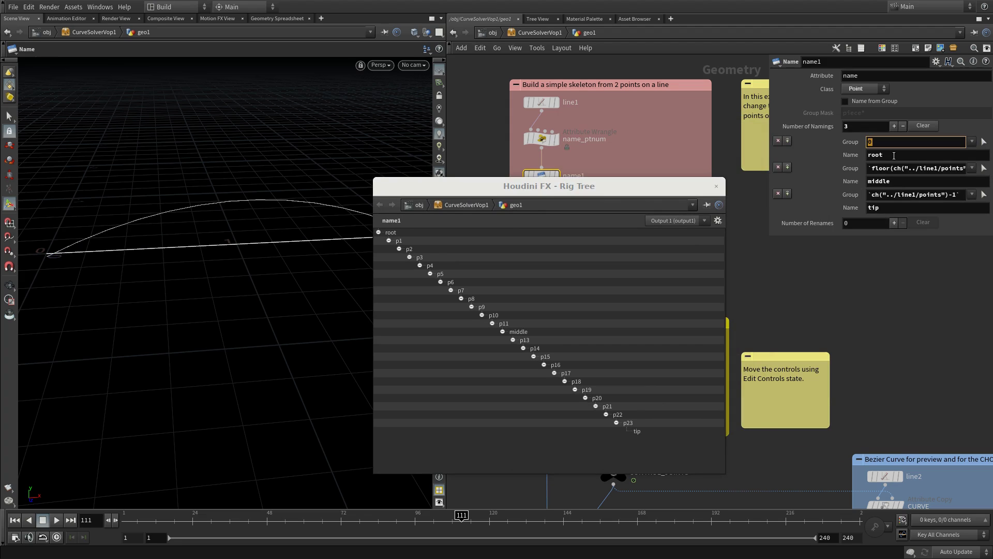
{"action": "left_click", "coordinate": [897, 181]}
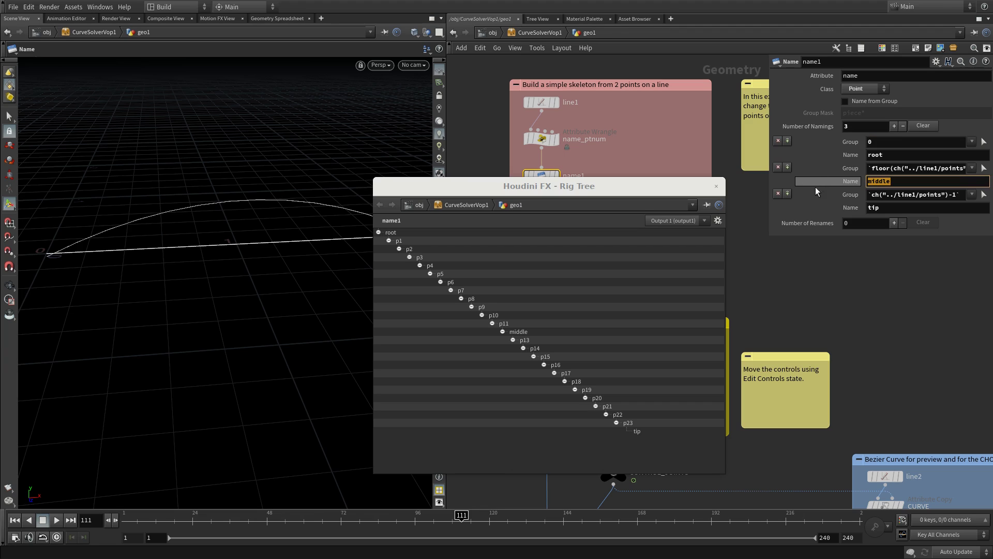
{"action": "left_click", "coordinate": [884, 210]}
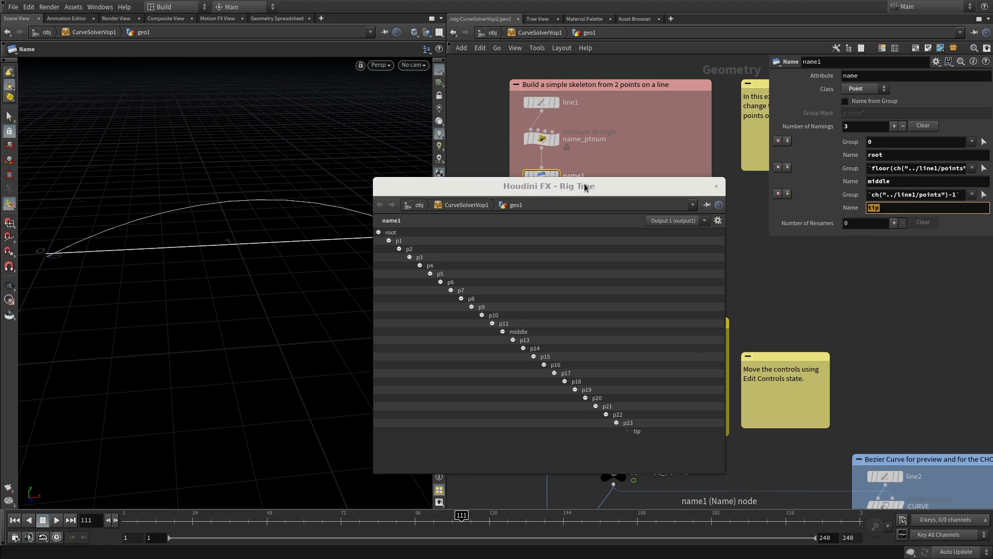
{"action": "left_click_drag", "start_coordinate": [570, 186], "coordinate": [770, 87]}
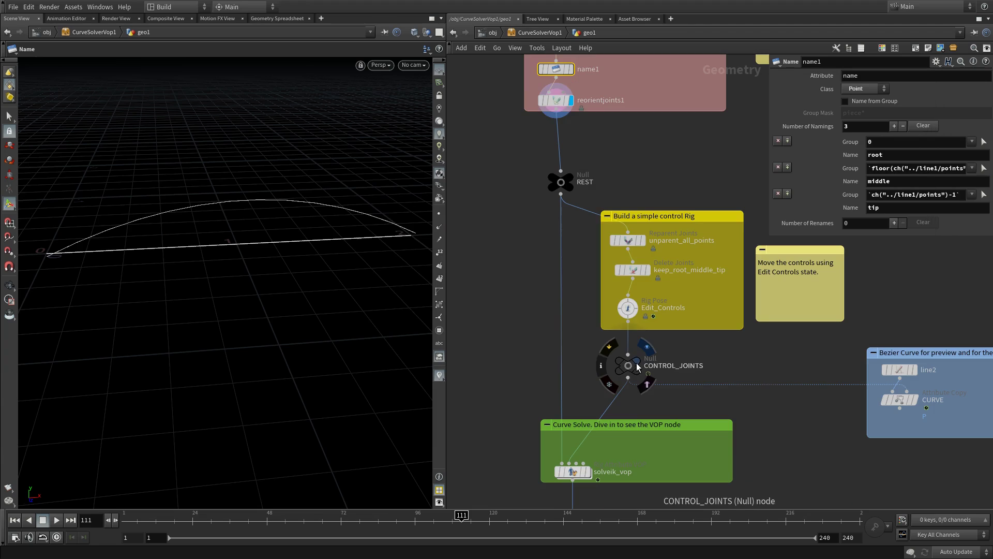
Display CONTROL_JOINTS, switch the display to solveik_vop, and go inside that node.
{"action": "left_click", "coordinate": [637, 362]}
{"action": "left_click", "coordinate": [629, 370]}
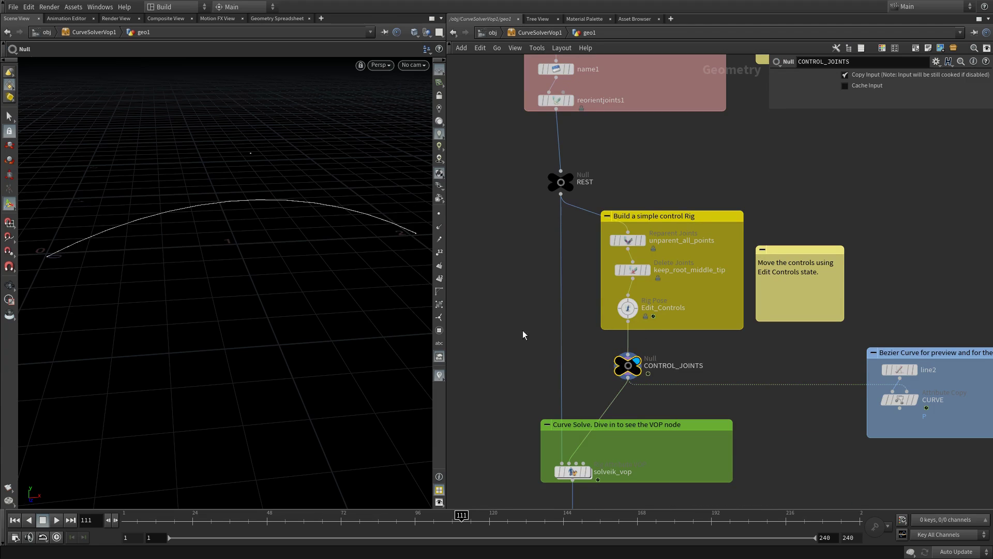
{"action": "left_click", "coordinate": [587, 471]}
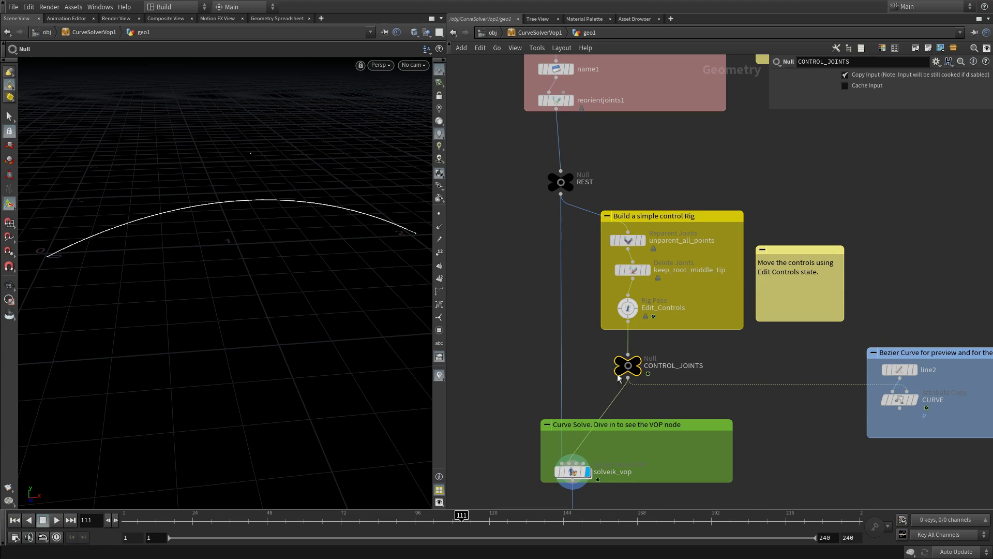
{"action": "double_click", "coordinate": [573, 471]}
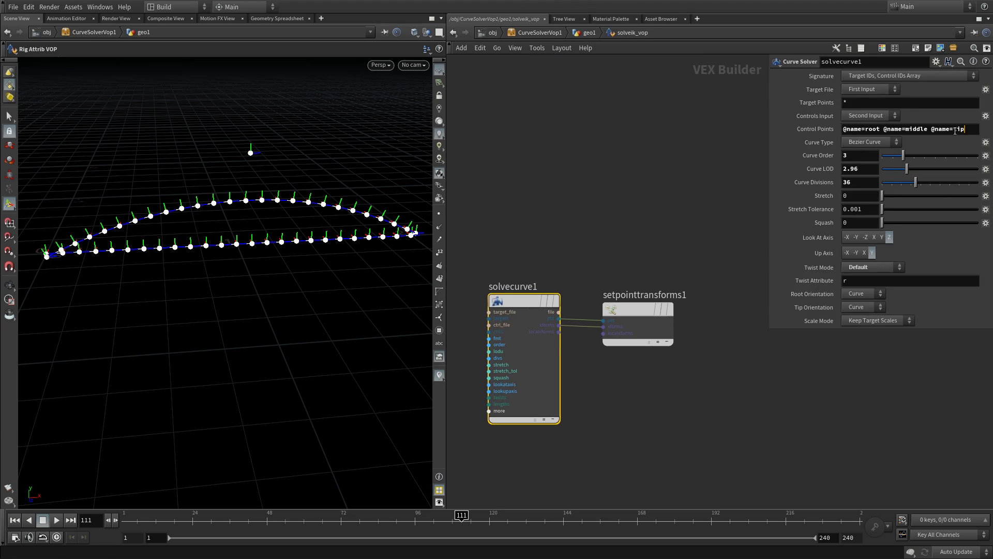
Examine the Curve Type and Signature options of solvecurve1, keeping Bezier Curve and the existing signature.
{"action": "left_click", "coordinate": [891, 143]}
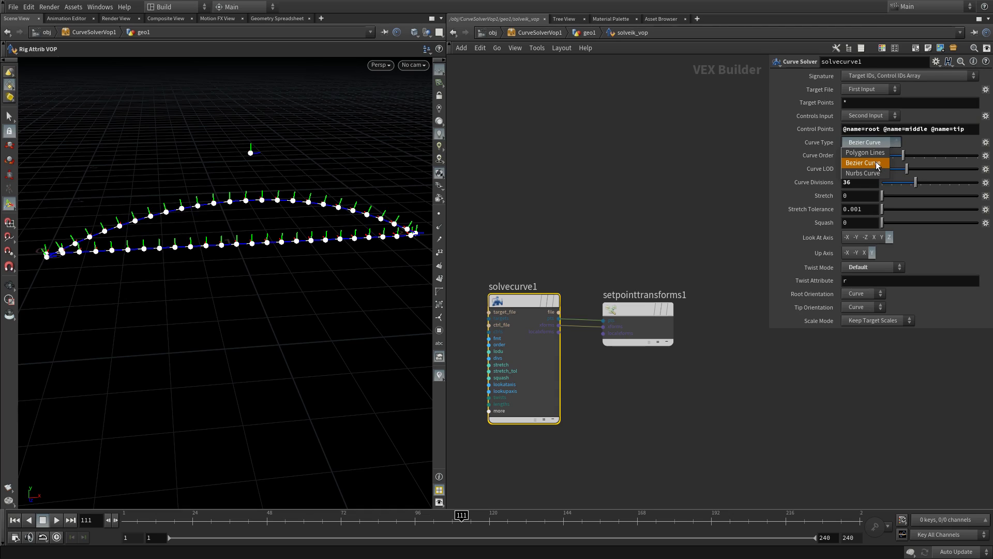
{"action": "left_click", "coordinate": [876, 162]}
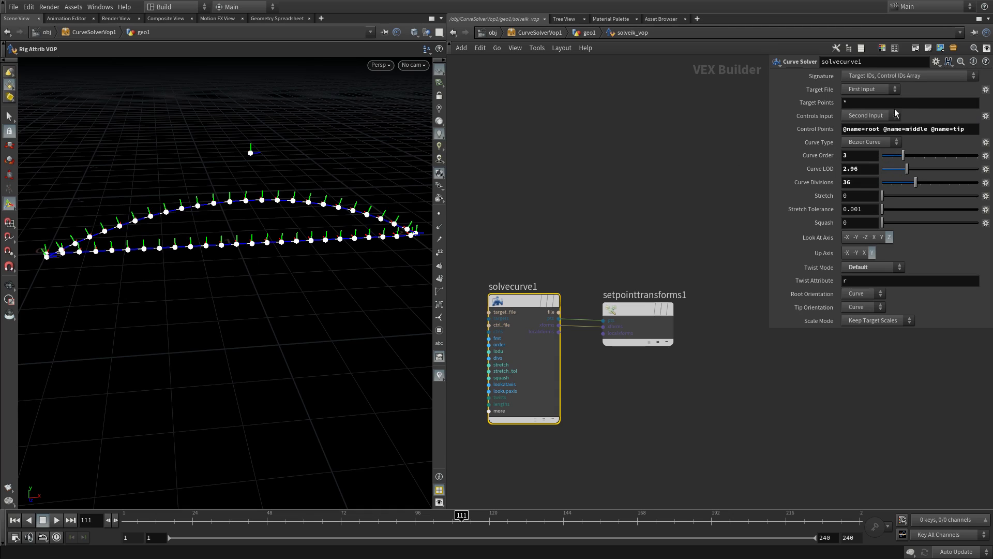
{"action": "left_click", "coordinate": [923, 77]}
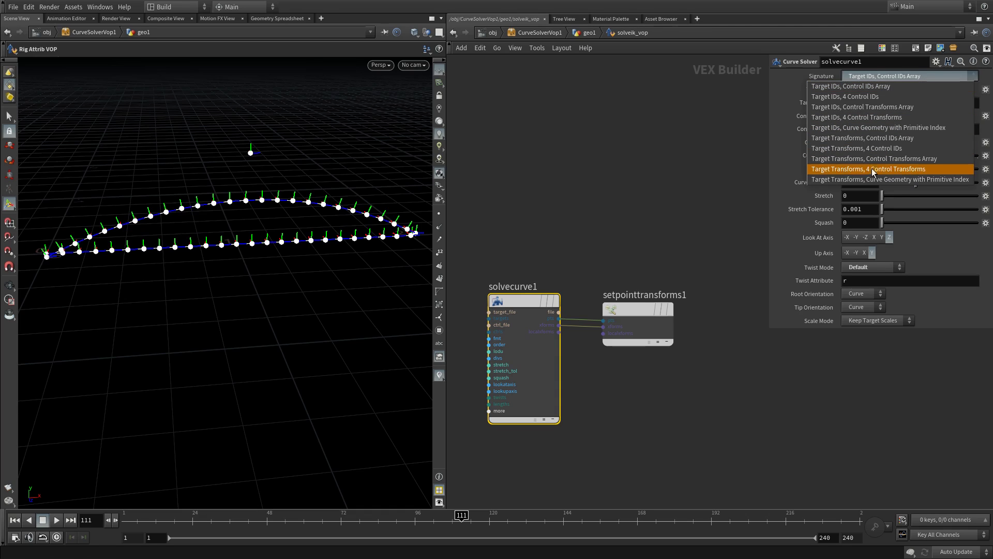
{"action": "left_click", "coordinate": [581, 172]}
Try a second Curve Solver with the signature Target IDs, Curve Geometry with Primitive Index, and delete it.
{"action": "key", "text": "Tab"}
{"action": "type", "text": "solve"}
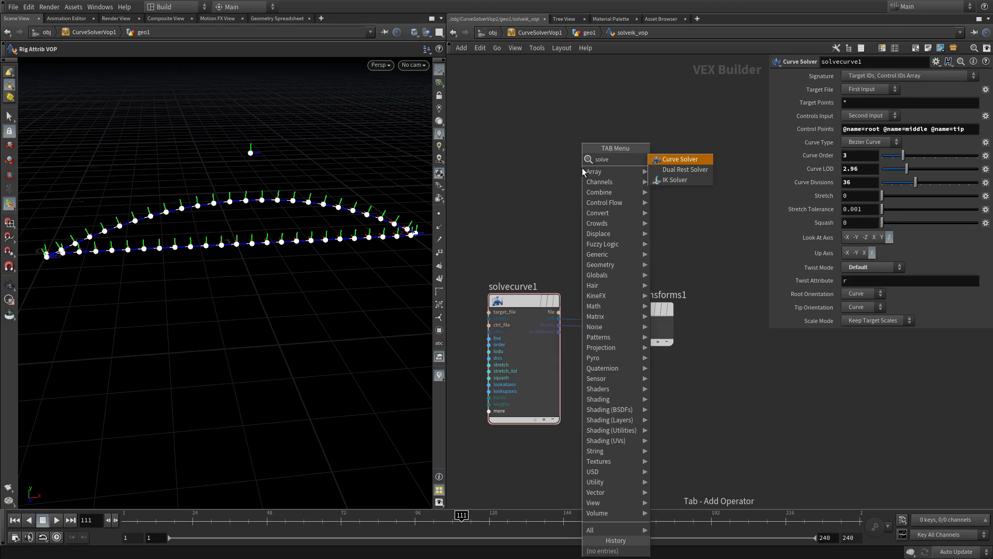
{"action": "key", "text": "Return"}
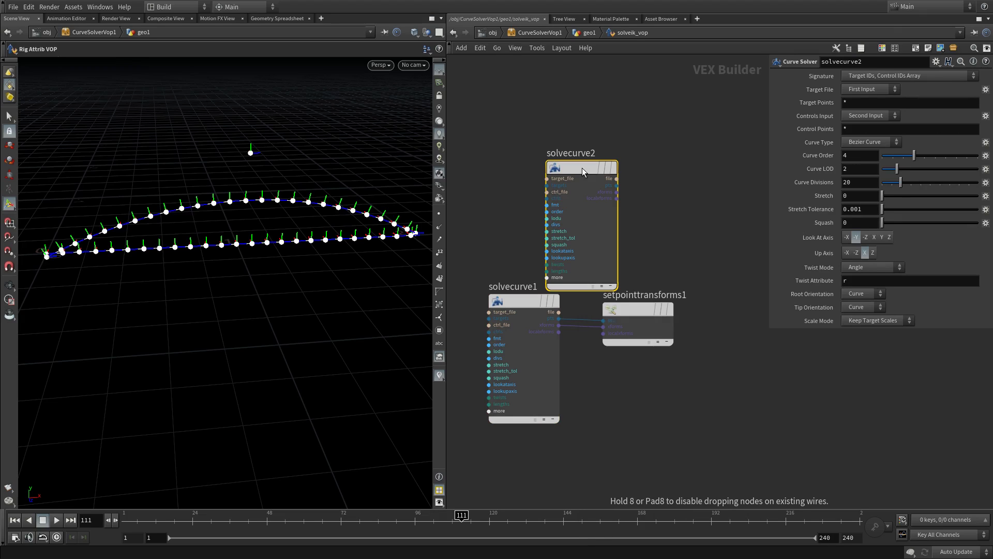
{"action": "left_click", "coordinate": [945, 76]}
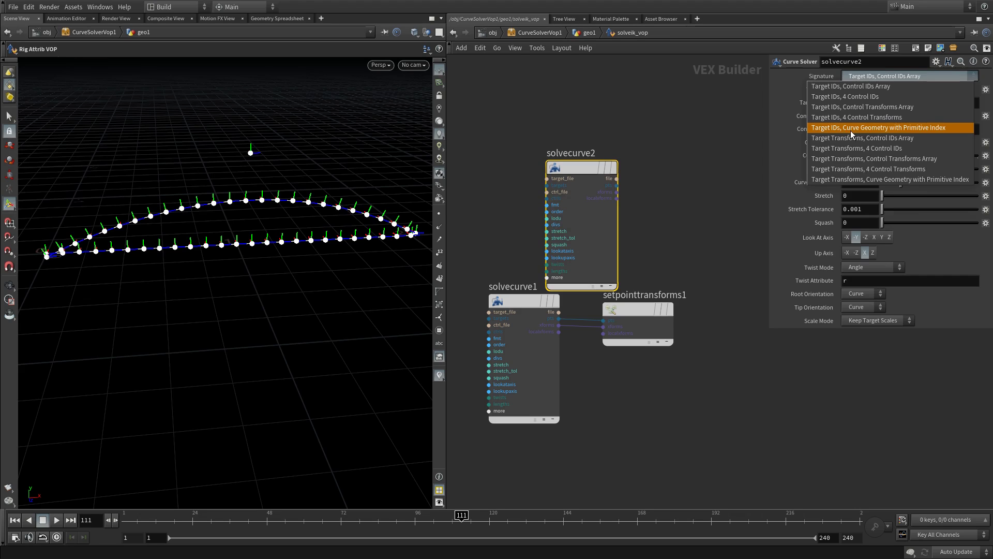
{"action": "left_click", "coordinate": [884, 129]}
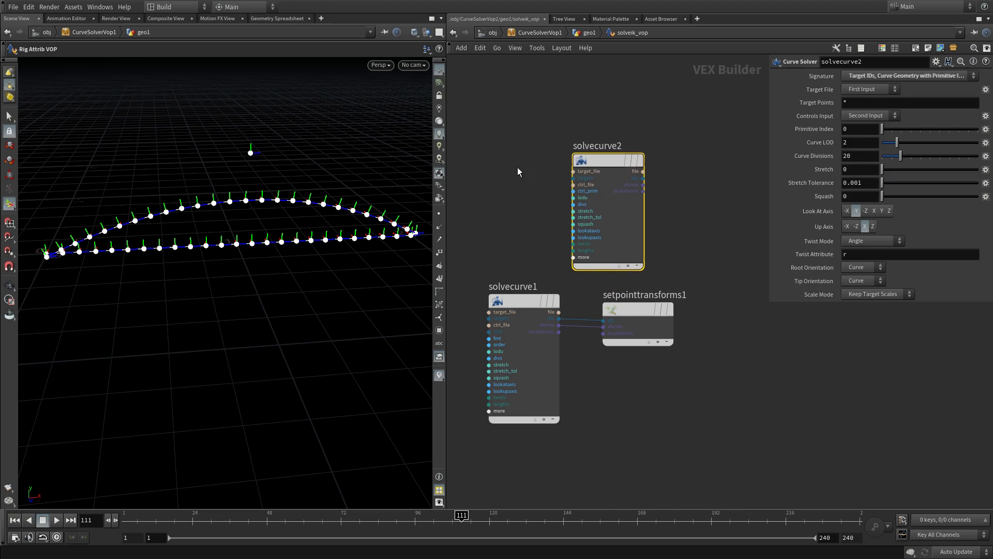
{"action": "left_click_drag", "start_coordinate": [538, 146], "coordinate": [608, 192]}
{"action": "key", "text": "Delete"}
Review the Signature options and the Control Points names of solvecurve1 without changing them.
{"action": "left_click", "coordinate": [863, 76]}
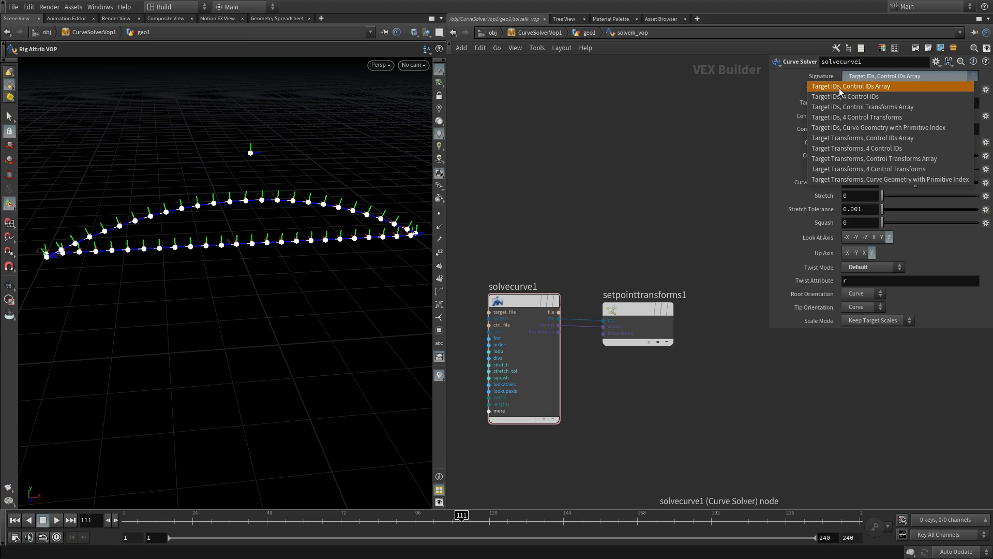
{"action": "left_click", "coordinate": [594, 190]}
{"action": "left_click", "coordinate": [514, 302]}
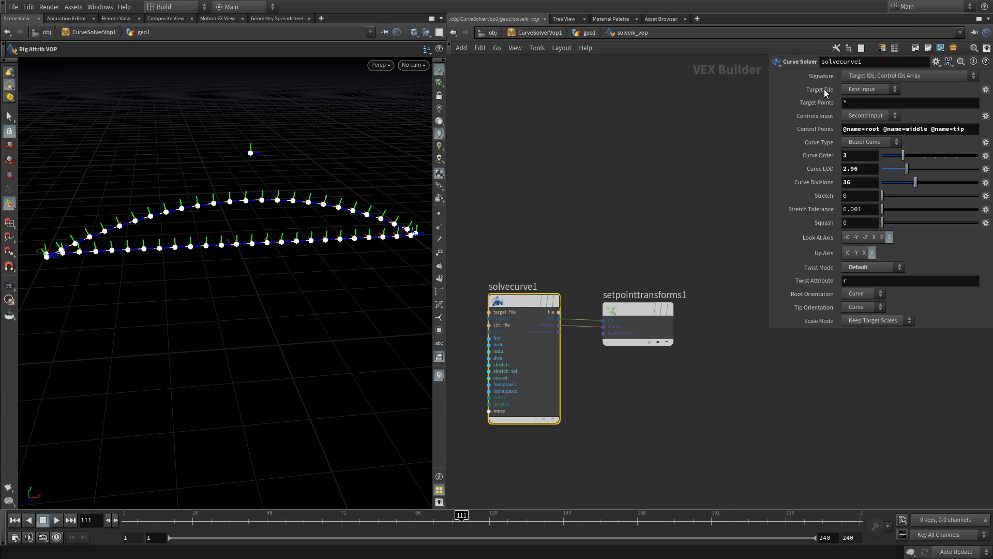
{"action": "left_click_drag", "start_coordinate": [962, 128], "coordinate": [604, 218]}
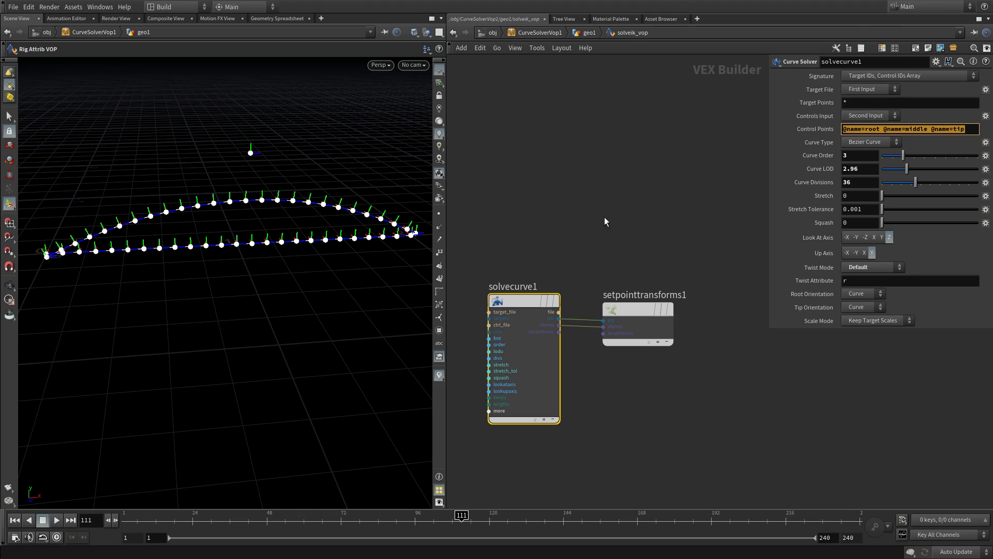
Add a Get Point Transforms node and place it ahead of solvecurve1 in the network.
{"action": "middle_click_drag", "start_coordinate": [544, 226], "coordinate": [610, 218]}
{"action": "key", "text": "Tab"}
{"action": "type", "text": "get"}
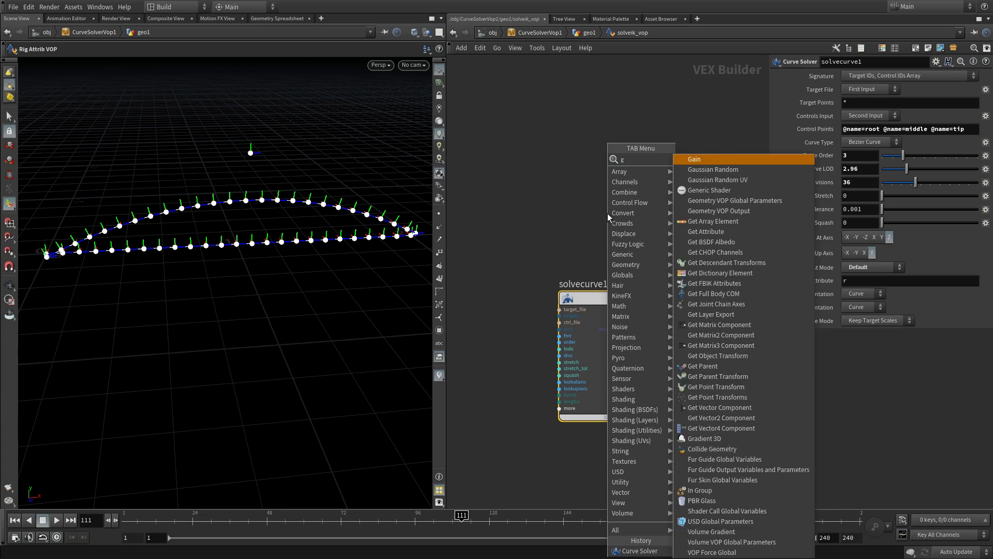
{"action": "key", "text": "Down"}
{"action": "key", "text": "Down"}
{"action": "key", "text": "Down"}
{"action": "key", "text": "Down"}
{"action": "key", "text": "Down"}
{"action": "key", "text": "Down"}
{"action": "key", "text": "Down"}
{"action": "key", "text": "Down"}
{"action": "key", "text": "Down"}
{"action": "key", "text": "Down"}
{"action": "key", "text": "Down"}
{"action": "key", "text": "Down"}
{"action": "key", "text": "Down"}
{"action": "key", "text": "Down"}
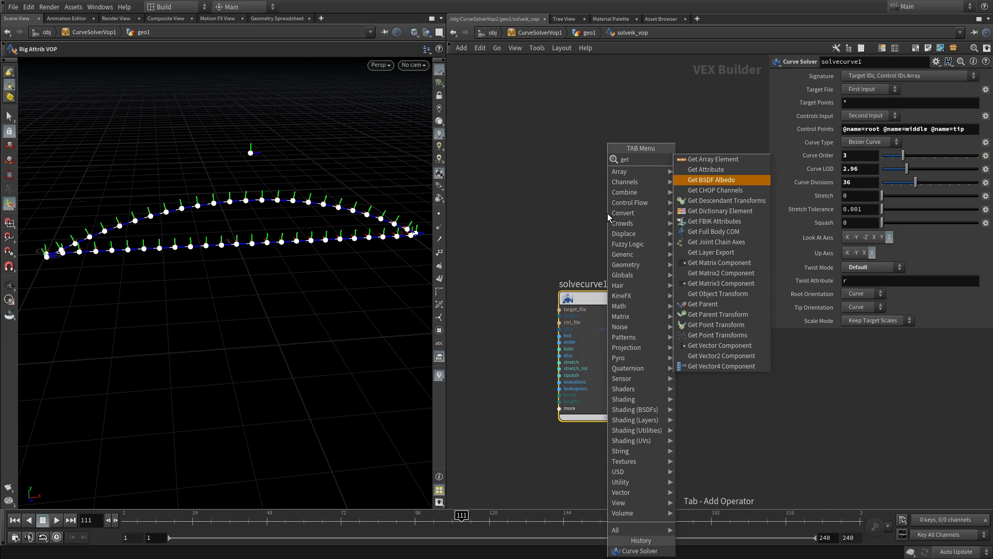
{"action": "key", "text": "Down"}
{"action": "key", "text": "Down"}
{"action": "key", "text": "Down"}
{"action": "key", "text": "Return"}
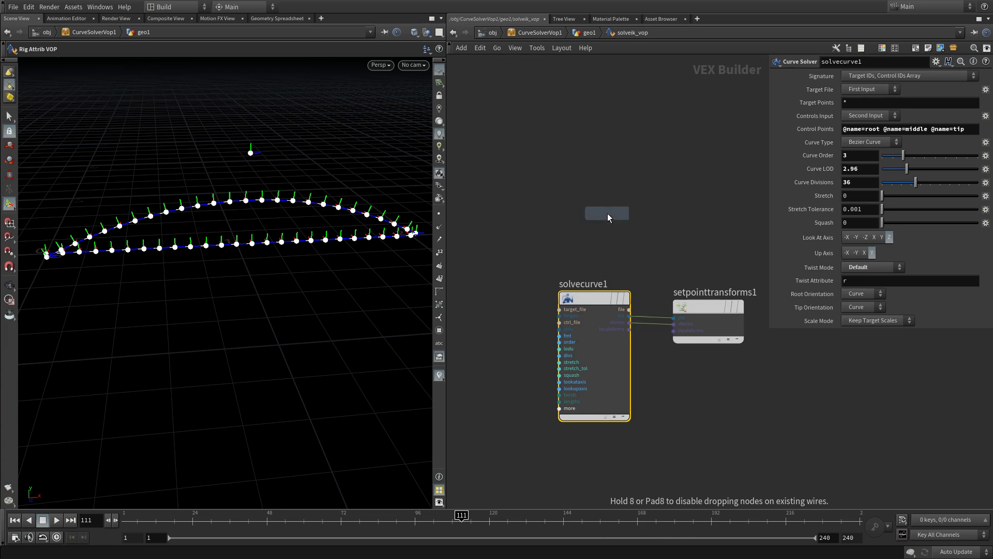
{"action": "left_click", "coordinate": [607, 213]}
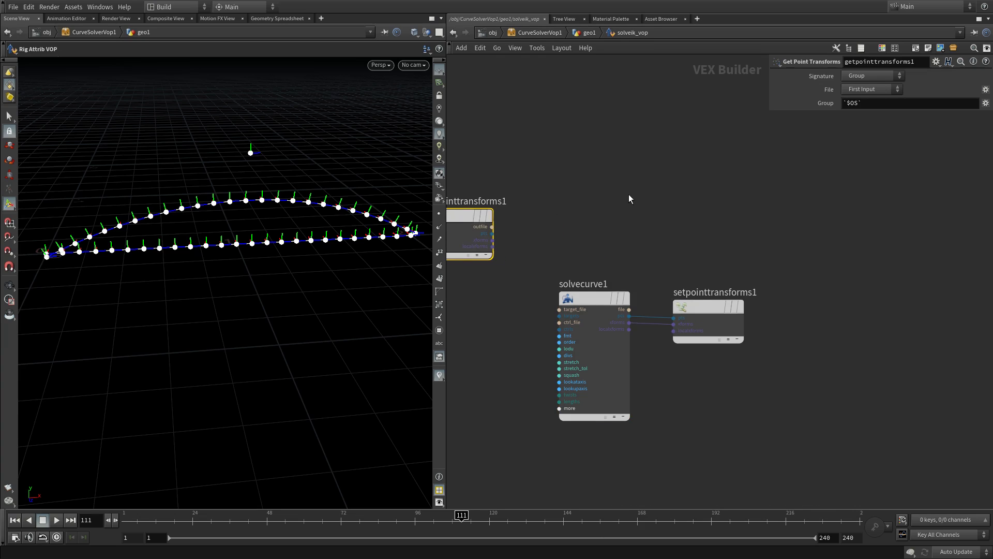
{"action": "middle_click_drag", "start_coordinate": [629, 194], "coordinate": [693, 191]}
{"action": "left_click_drag", "start_coordinate": [530, 215], "coordinate": [521, 262]}
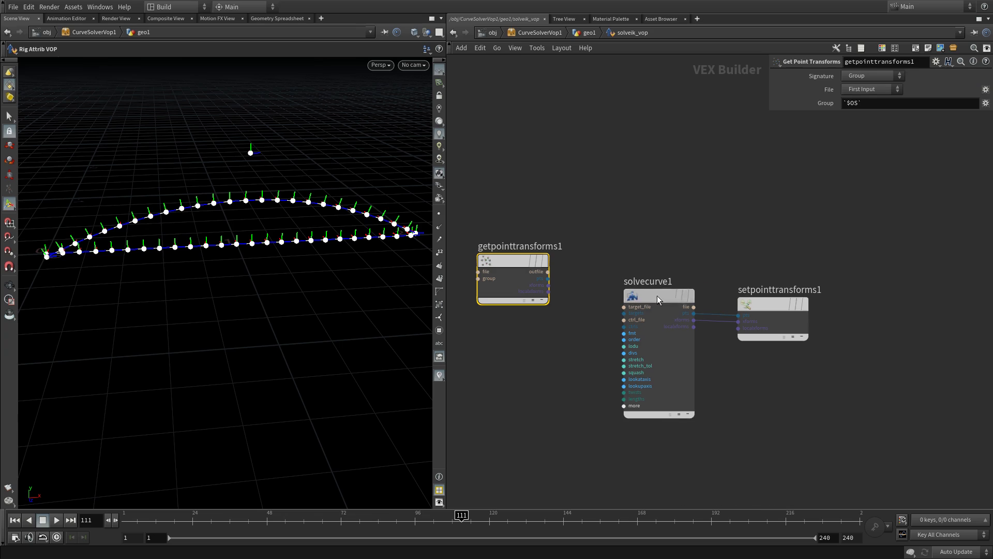
Set the Group of getpointtransforms1 to *, and wire its second output into the second input of solvecurve1.
{"action": "left_click", "coordinate": [656, 296]}
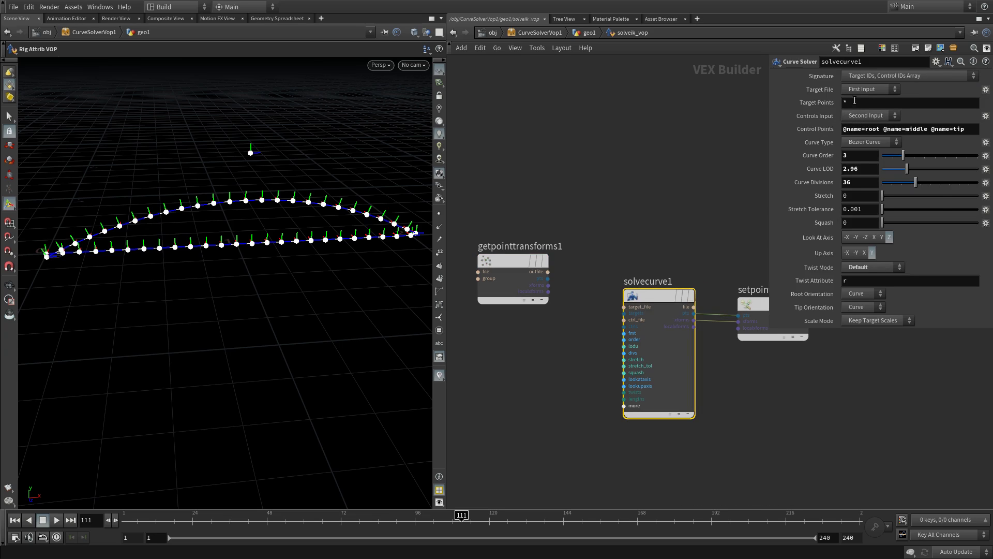
{"action": "left_click", "coordinate": [505, 264]}
{"action": "left_click", "coordinate": [883, 104]}
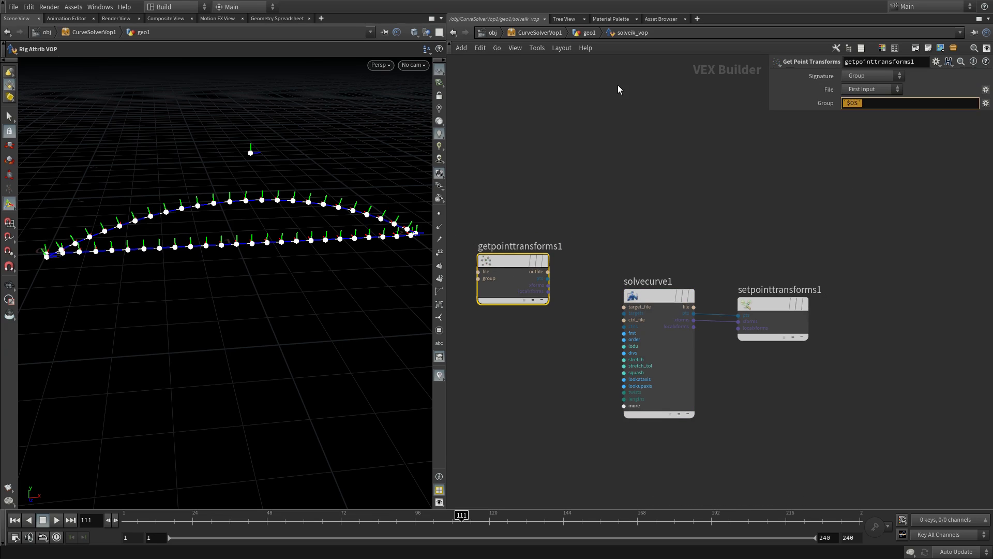
{"action": "type", "text": "*"}
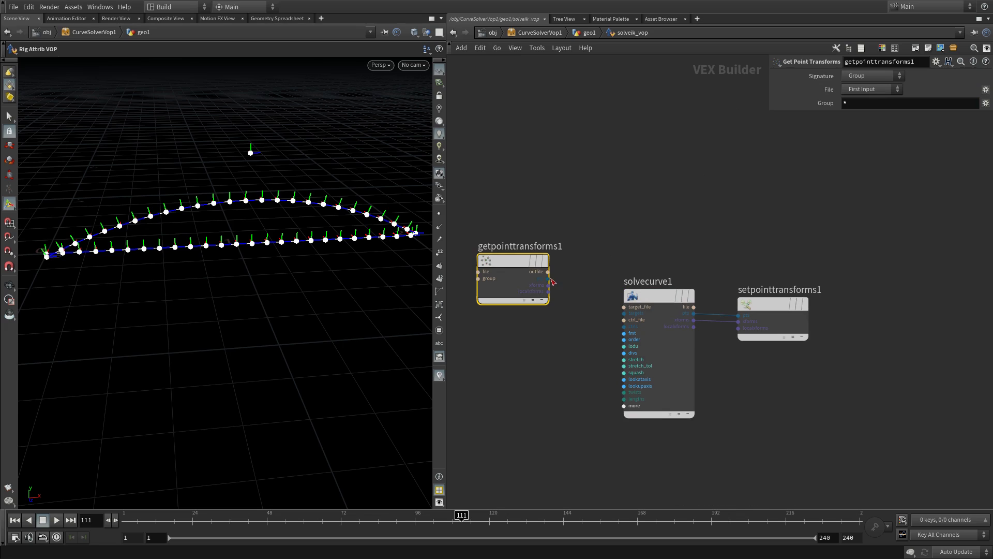
{"action": "left_click_drag", "start_coordinate": [548, 278], "coordinate": [624, 313]}
{"action": "left_click", "coordinate": [660, 296]}
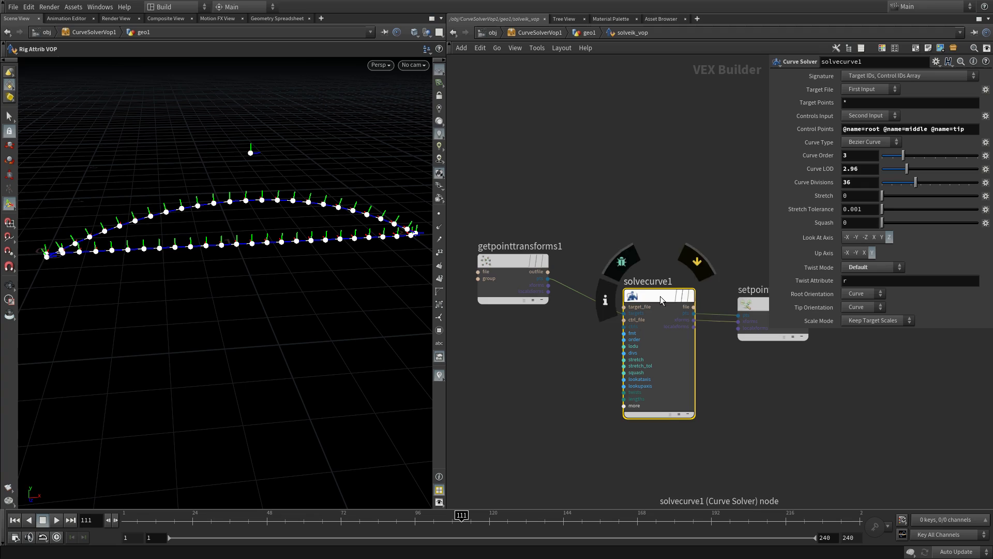
Turn off Display Inputs in the viewport, and move the timeline to frame 159 to check the solved joints.
{"action": "right_click", "coordinate": [355, 314]}
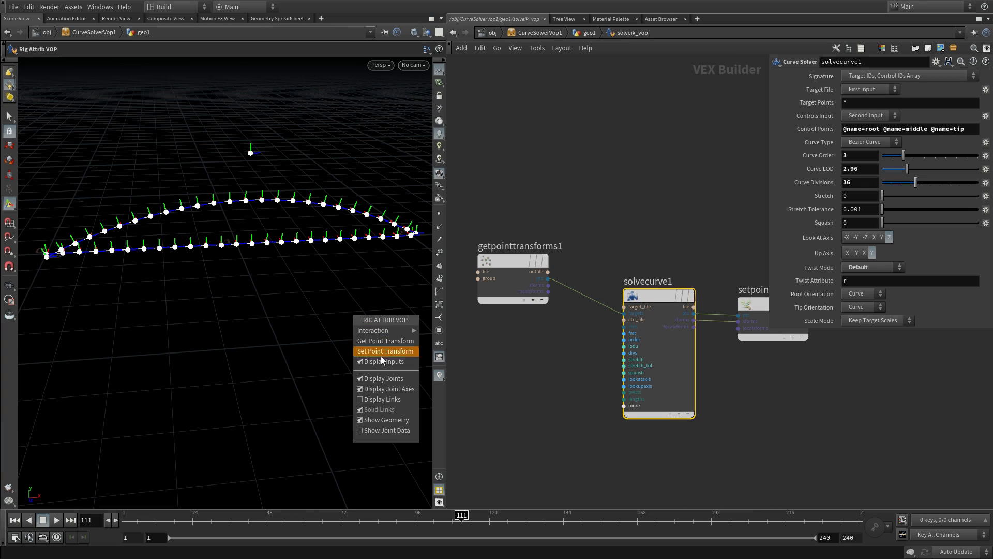
{"action": "left_click", "coordinate": [381, 354]}
{"action": "left_click_drag", "start_coordinate": [569, 517], "coordinate": [610, 512]}
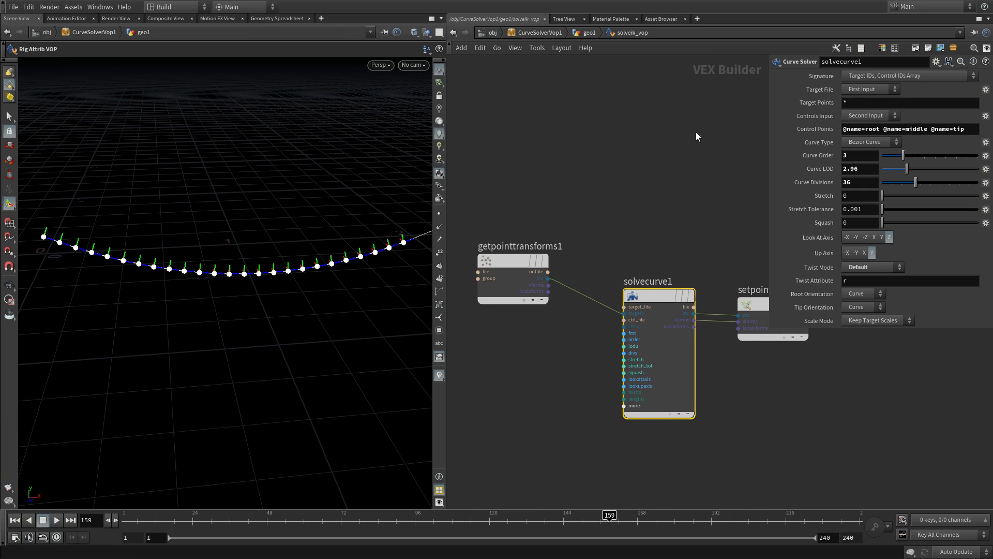
Move getpointtransforms1 closer to solvecurve1, roughly level with it.
{"action": "middle_click_drag", "start_coordinate": [696, 133], "coordinate": [661, 137]}
{"action": "left_click", "coordinate": [483, 269]}
{"action": "left_click_drag", "start_coordinate": [483, 269], "coordinate": [512, 277]}
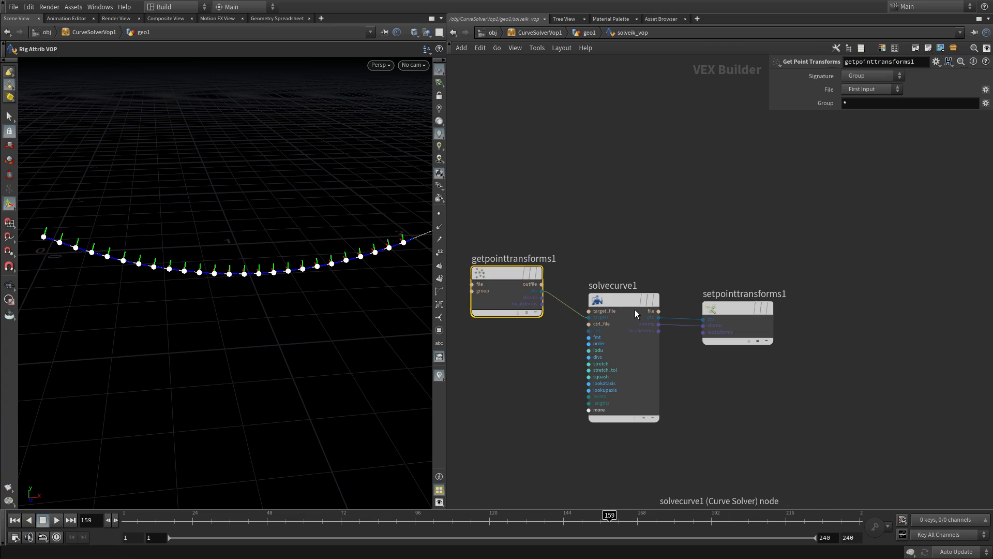
Review the Signature options of solvecurve1, and cut the wire from getpointtransforms1 into solvecurve1.
{"action": "left_click", "coordinate": [622, 303]}
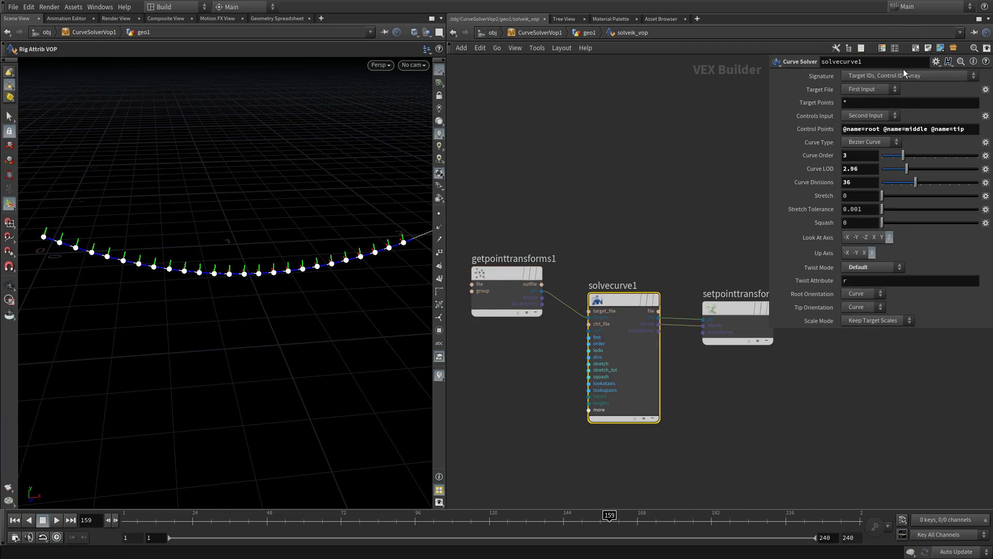
{"action": "left_click", "coordinate": [887, 76]}
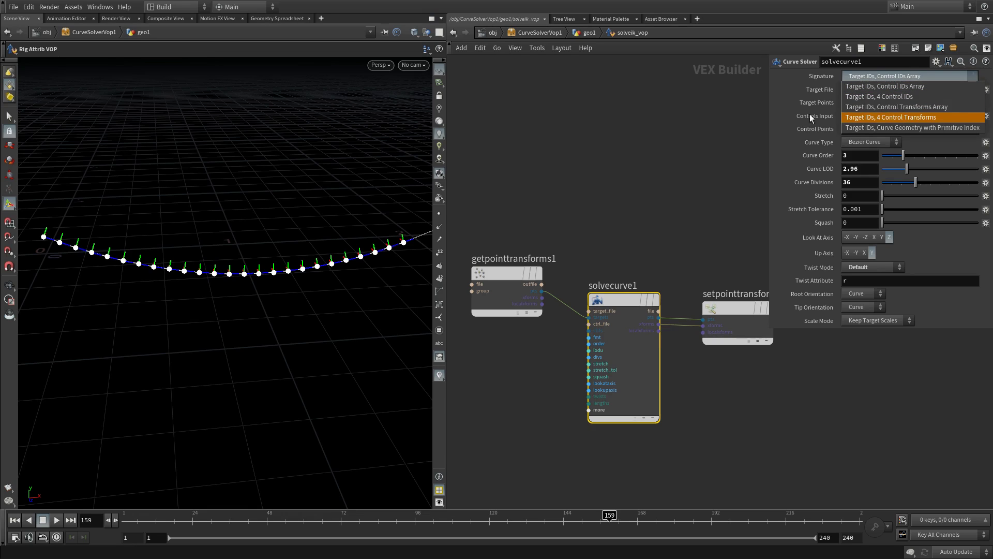
{"action": "left_click", "coordinate": [610, 159]}
{"action": "key", "text": "y"}
{"action": "left_click_drag", "start_coordinate": [546, 287], "coordinate": [556, 357]}
Set the Signature of solvecurve1 to Target Transforms, Control IDs Array.
{"action": "mouse_move", "coordinate": [636, 302]}
{"action": "left_click", "coordinate": [895, 79]}
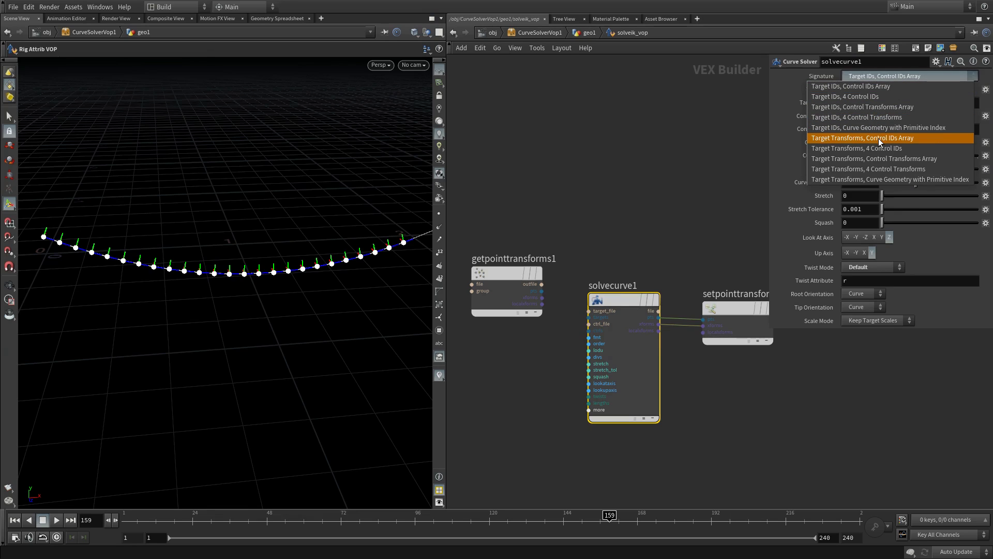
{"action": "left_click", "coordinate": [897, 139]}
{"action": "left_click", "coordinate": [567, 219]}
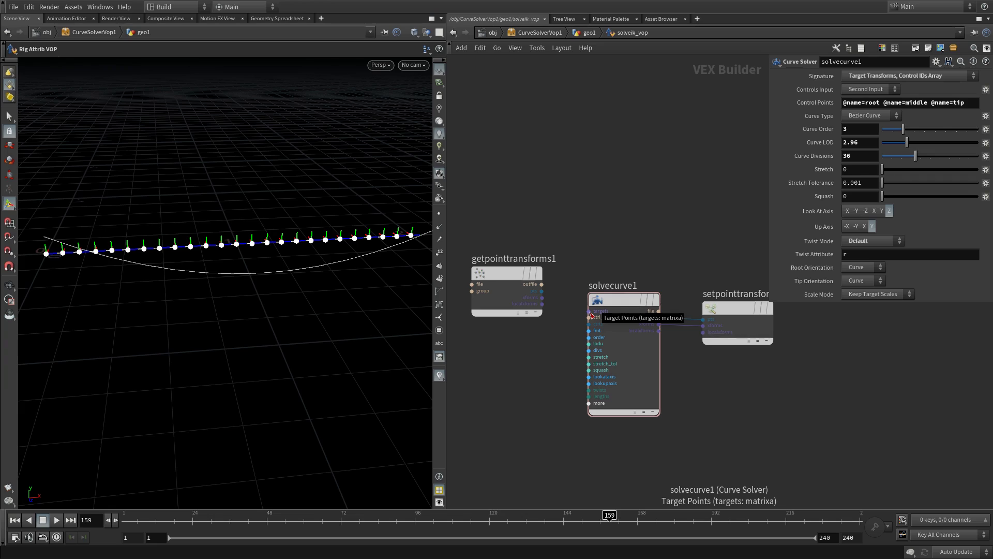
Wire the third output of getpointtransforms1 into the targets input of solvecurve1.
{"action": "left_click", "coordinate": [589, 312]}
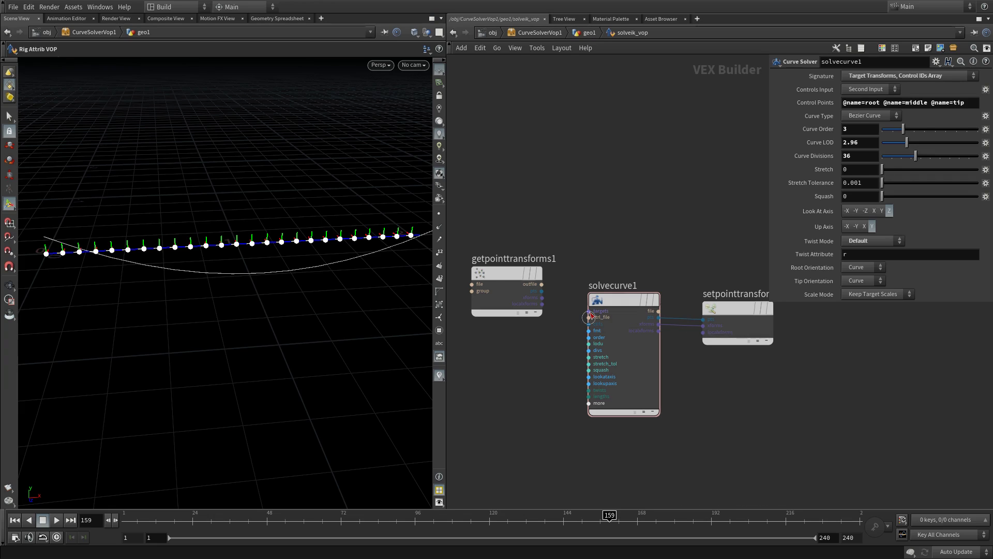
{"action": "left_click", "coordinate": [542, 298]}
{"action": "left_click", "coordinate": [505, 274]}
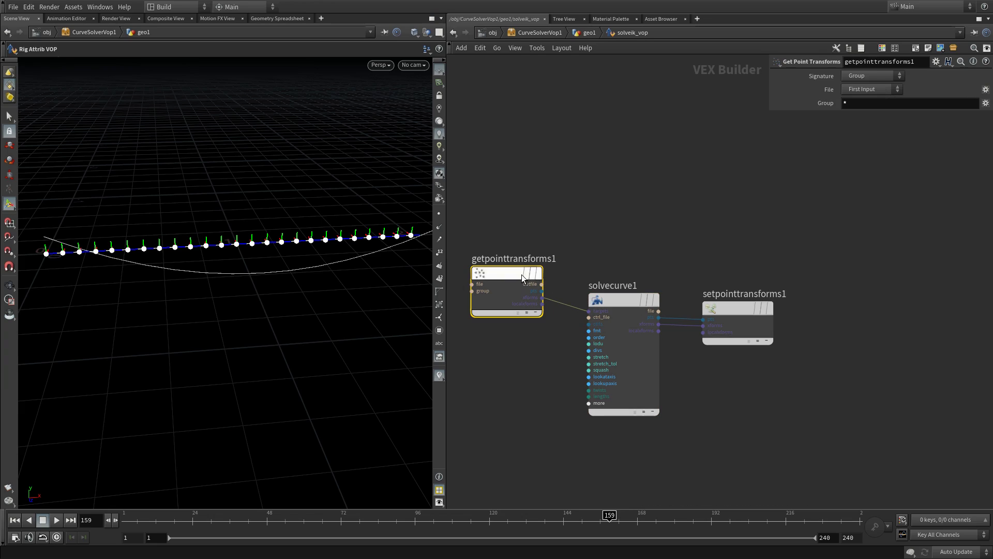
{"action": "left_click", "coordinate": [622, 294]}
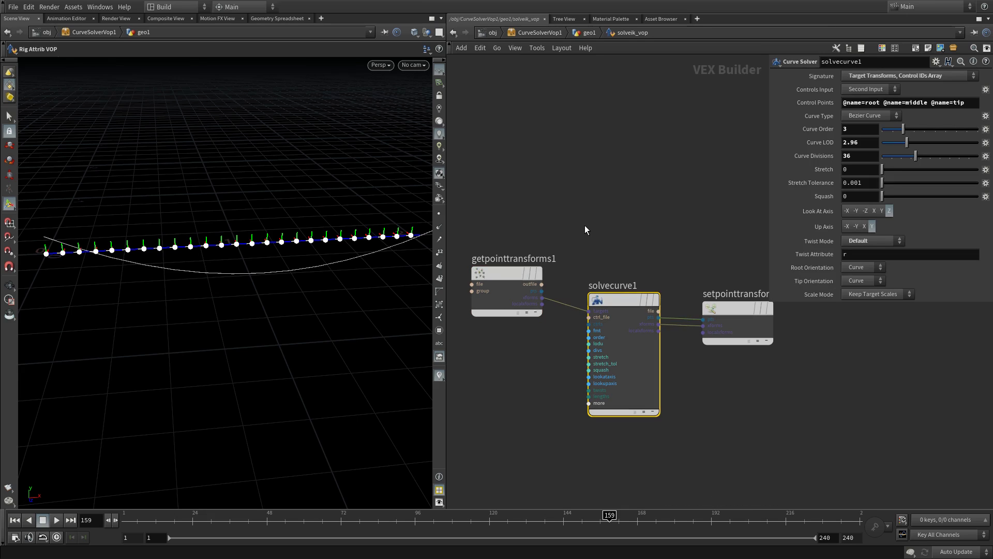
{"action": "left_click_drag", "start_coordinate": [600, 311], "coordinate": [616, 289]}
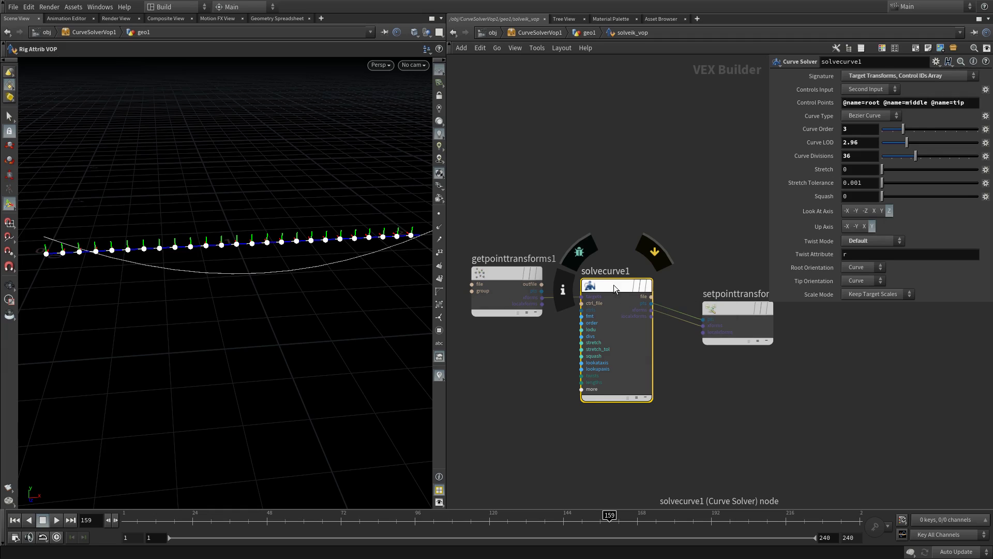
{"action": "left_click_drag", "start_coordinate": [616, 287], "coordinate": [622, 303]}
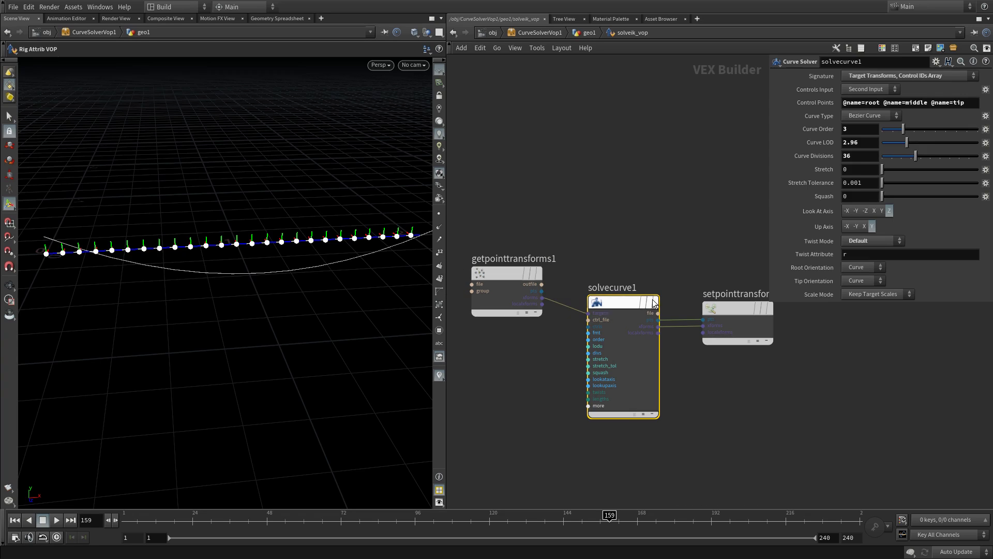
Replace the solvecurve1 wire into the first input of setpointtransforms1 with one from the second output of getpointtransforms1.
{"action": "key", "text": "y"}
{"action": "mouse_move", "coordinate": [683, 306]}
{"action": "left_mouse_down"}
{"action": "mouse_move", "coordinate": [689, 324]}
{"action": "mouse_move", "coordinate": [703, 299]}
{"action": "mouse_move", "coordinate": [712, 303]}
{"action": "left_mouse_up"}
{"action": "left_click", "coordinate": [735, 306]}
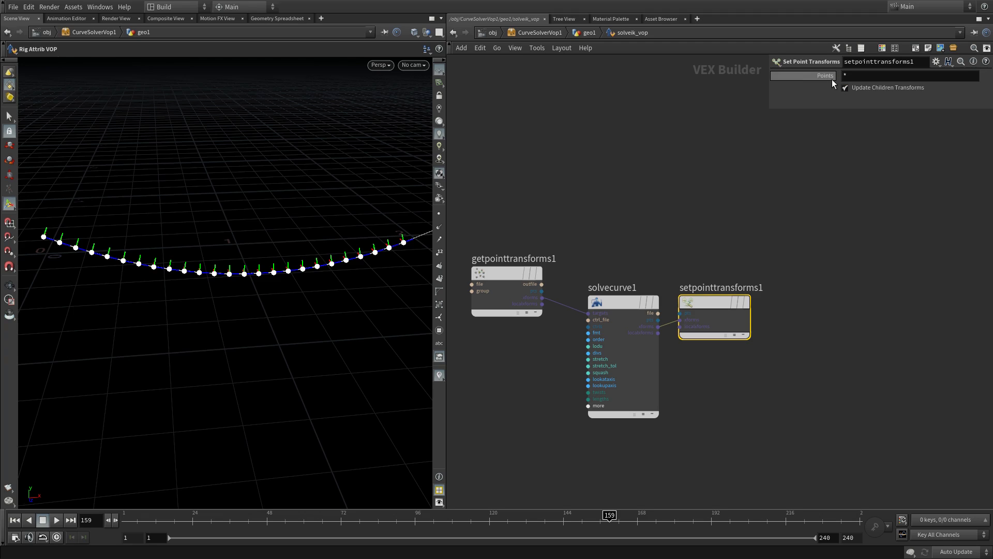
{"action": "left_click", "coordinate": [860, 78]}
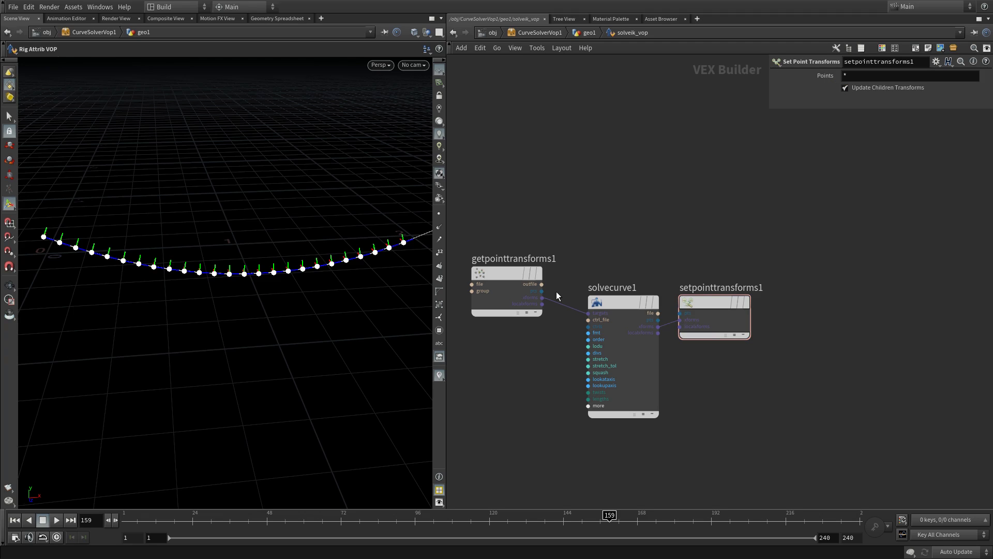
{"action": "left_click", "coordinate": [542, 290]}
{"action": "left_click", "coordinate": [706, 305]}
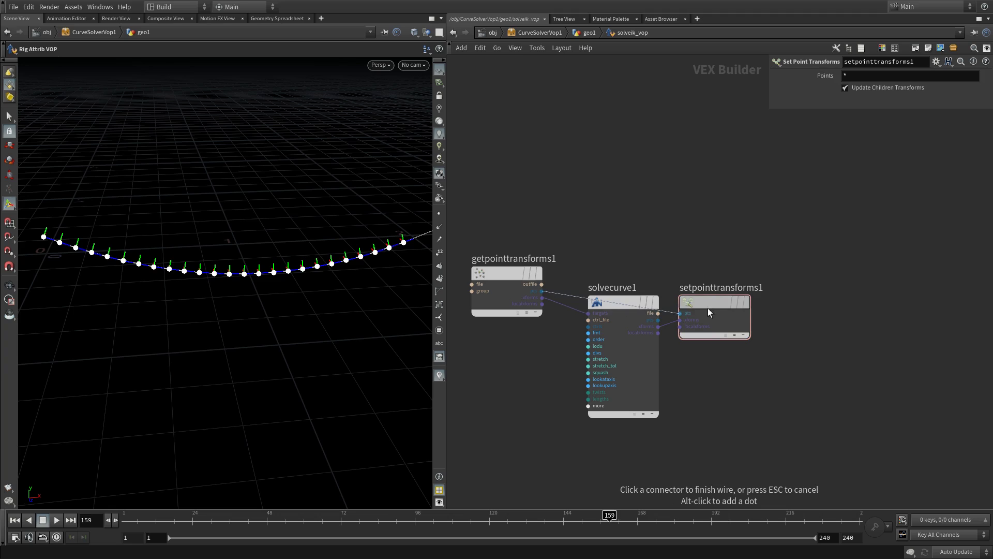
Move getpointtransforms1 and setpointtransforms1 higher than solvecurve1 so the wire between them passes clear above it.
{"action": "left_click_drag", "start_coordinate": [707, 308], "coordinate": [724, 271]}
{"action": "left_click_drag", "start_coordinate": [492, 283], "coordinate": [491, 247]}
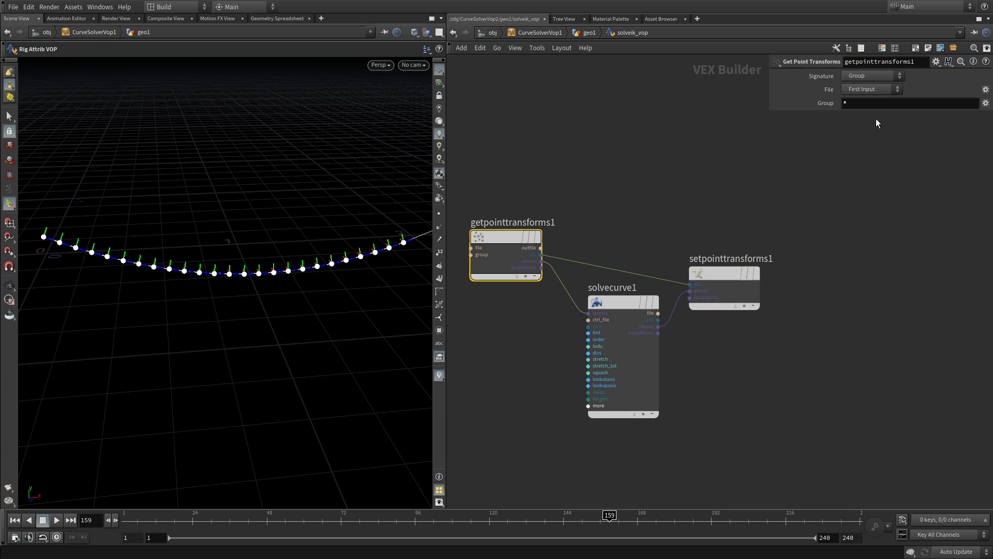
{"action": "left_click", "coordinate": [721, 278]}
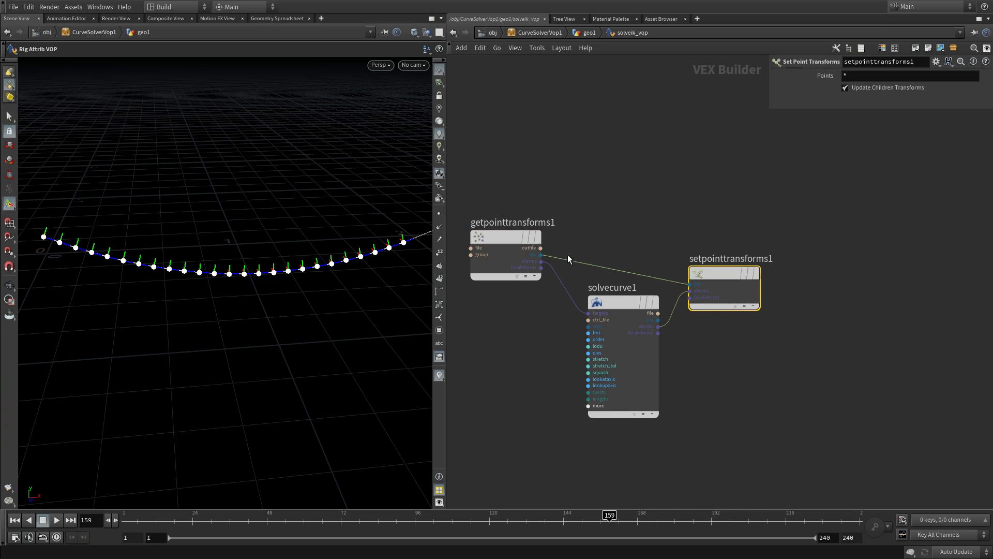
{"action": "left_click_drag", "start_coordinate": [726, 280], "coordinate": [734, 243]}
Try the Stretch setting of solvecurve1 and return it to 0.
{"action": "left_click", "coordinate": [622, 300]}
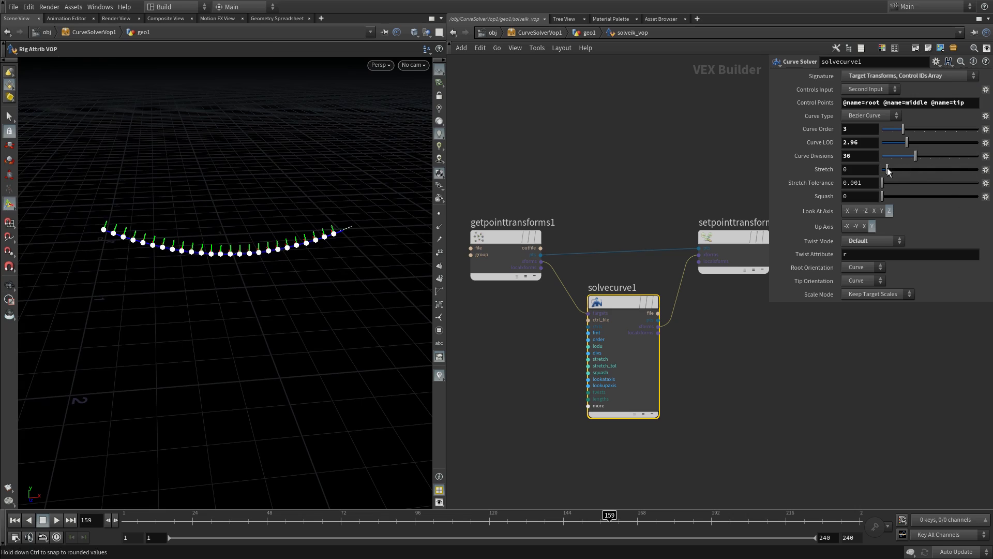
{"action": "left_click_drag", "start_coordinate": [887, 168], "coordinate": [822, 170]}
Return to geo1 and enable Output Parameters as Attributes on Edit_Controls, leaving only Parameter Rotates on.
{"action": "left_click", "coordinate": [607, 35]}
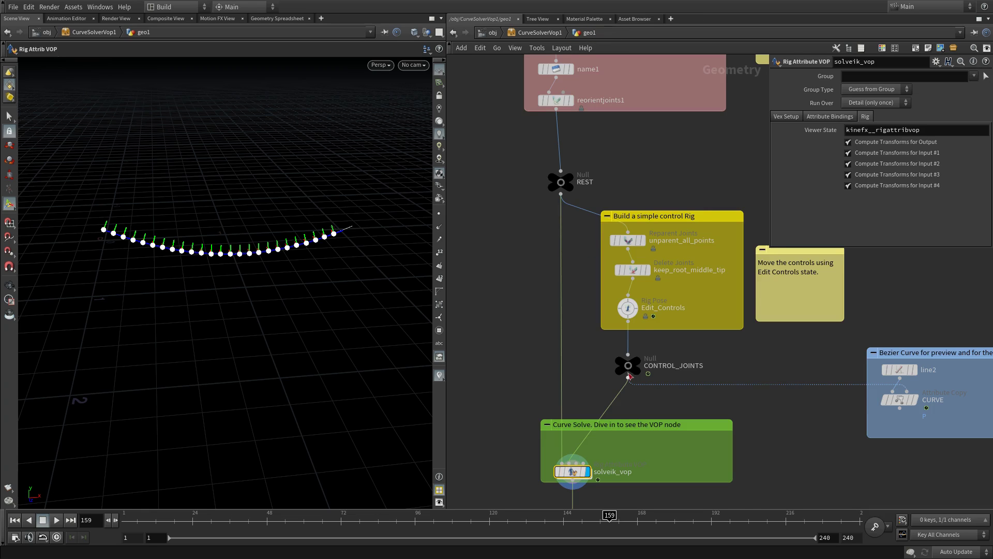
{"action": "left_click", "coordinate": [628, 309]}
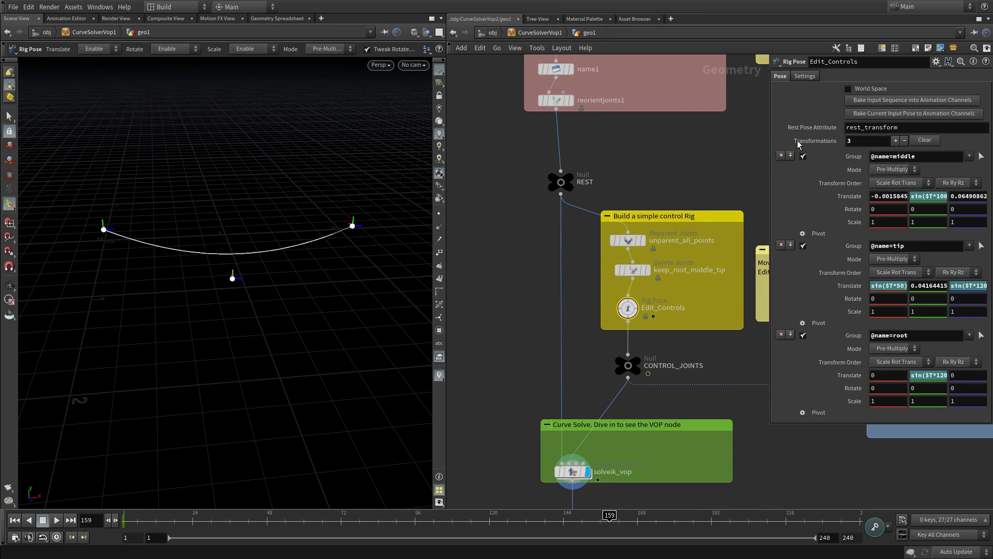
{"action": "left_click", "coordinate": [805, 76]}
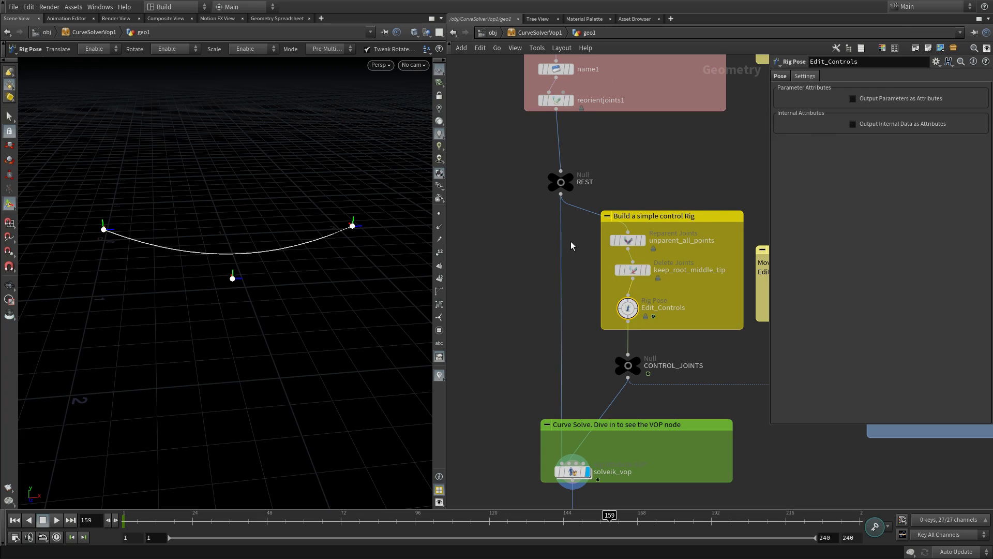
{"action": "left_click", "coordinate": [852, 98]}
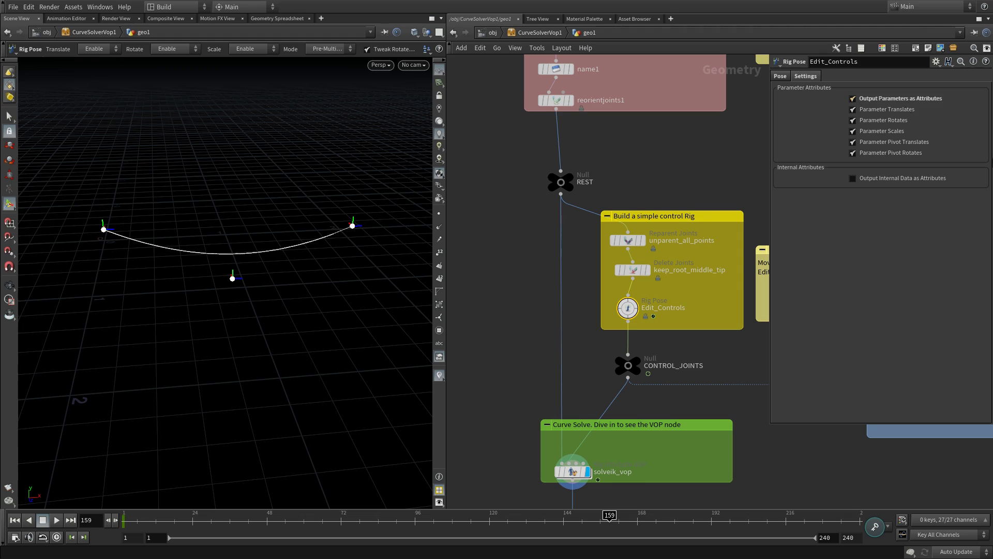
{"action": "left_click", "coordinate": [873, 110]}
{"action": "left_click", "coordinate": [878, 131]}
{"action": "left_click", "coordinate": [881, 142]}
{"action": "left_click", "coordinate": [879, 153]}
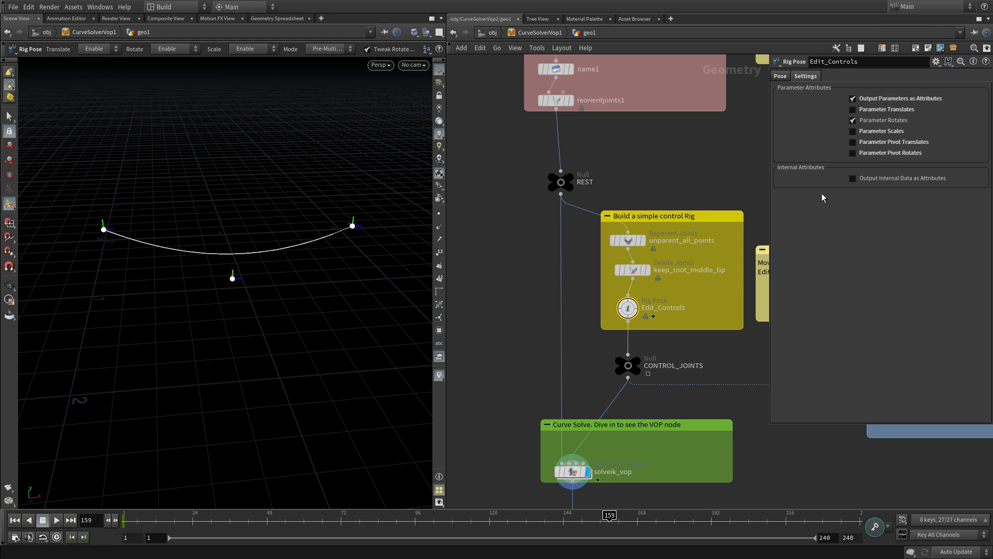
Open the geometry spreadsheet of Edit_Controls and limit its displayed attributes to r.
{"action": "middle_click", "coordinate": [630, 314]}
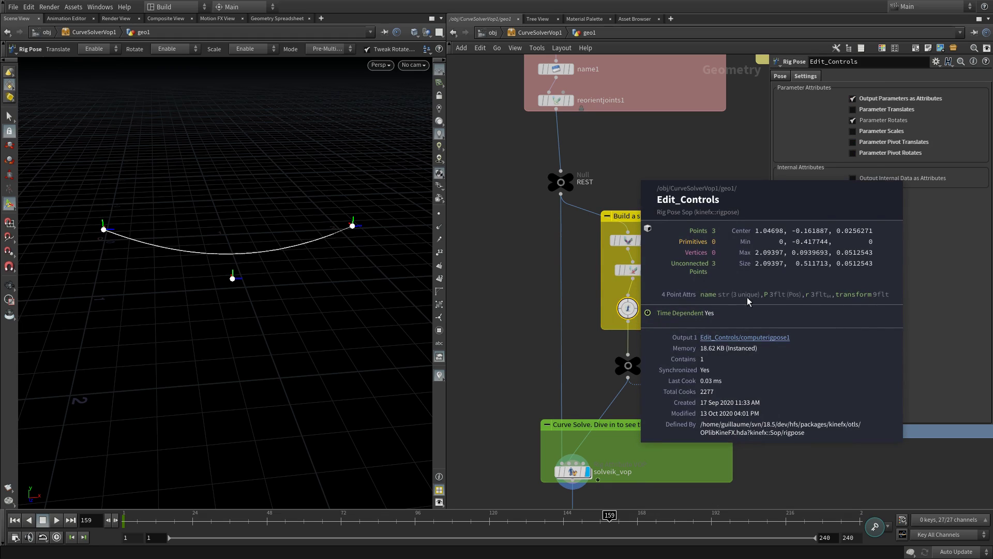
{"action": "right_click", "coordinate": [627, 310]}
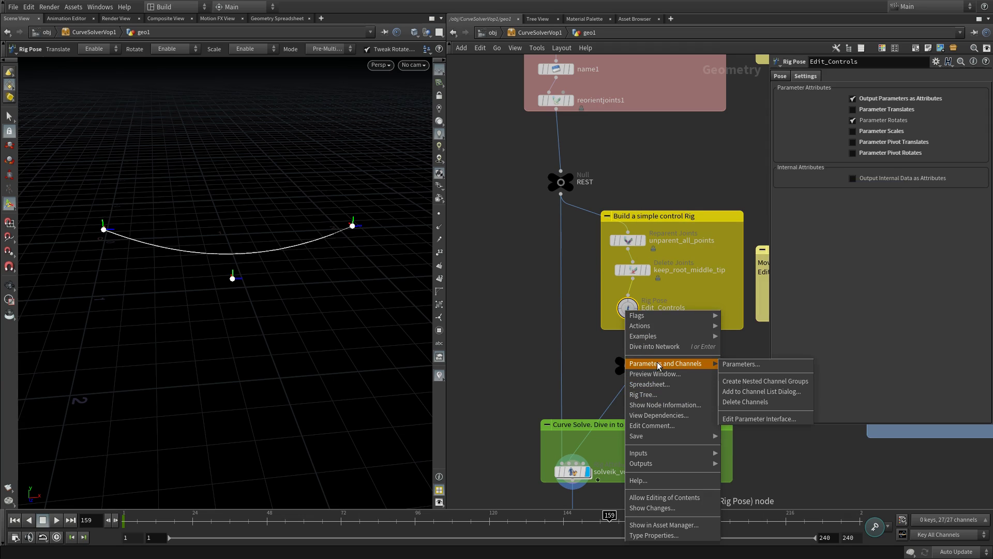
{"action": "left_click", "coordinate": [649, 383]}
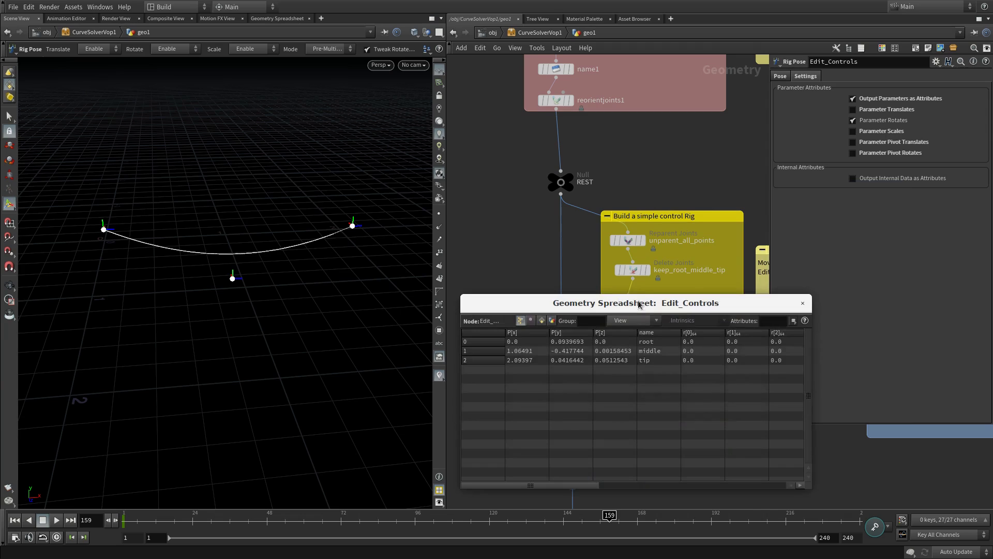
{"action": "left_click_drag", "start_coordinate": [623, 300], "coordinate": [512, 115]}
{"action": "left_click", "coordinate": [526, 149]}
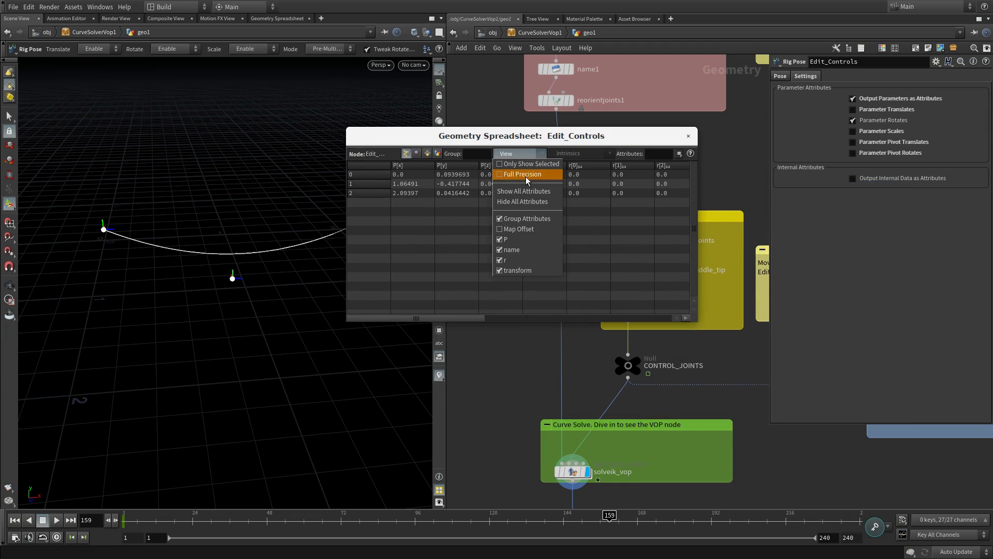
{"action": "left_click", "coordinate": [526, 203]}
{"action": "left_click", "coordinate": [515, 151]}
{"action": "left_click", "coordinate": [517, 260]}
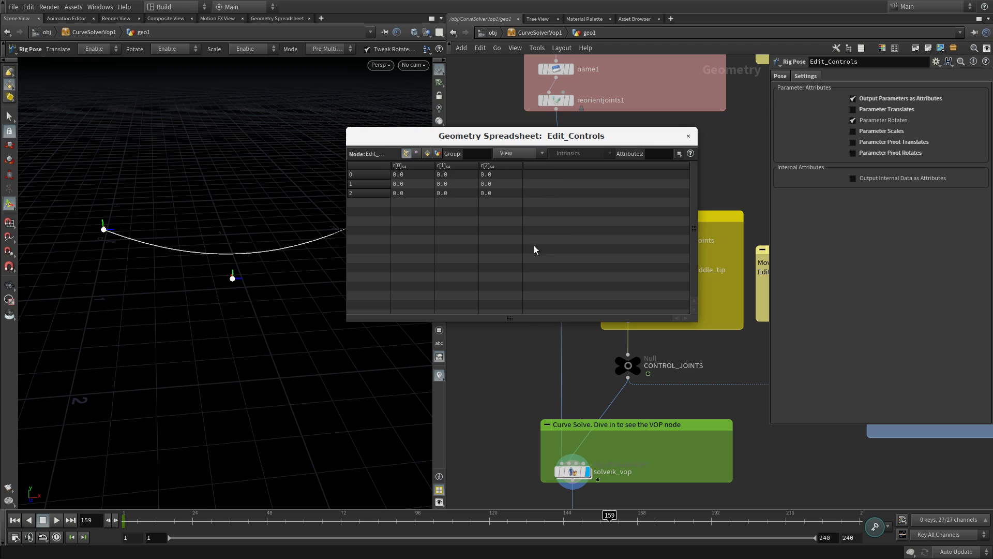
Select the tip control of Edit_Controls, go to frame 240, and rotate it to 165.713 degrees about Z.
{"action": "left_click", "coordinate": [780, 78]}
{"action": "left_click_drag", "start_coordinate": [616, 139], "coordinate": [660, 121]}
{"action": "left_click", "coordinate": [353, 225]}
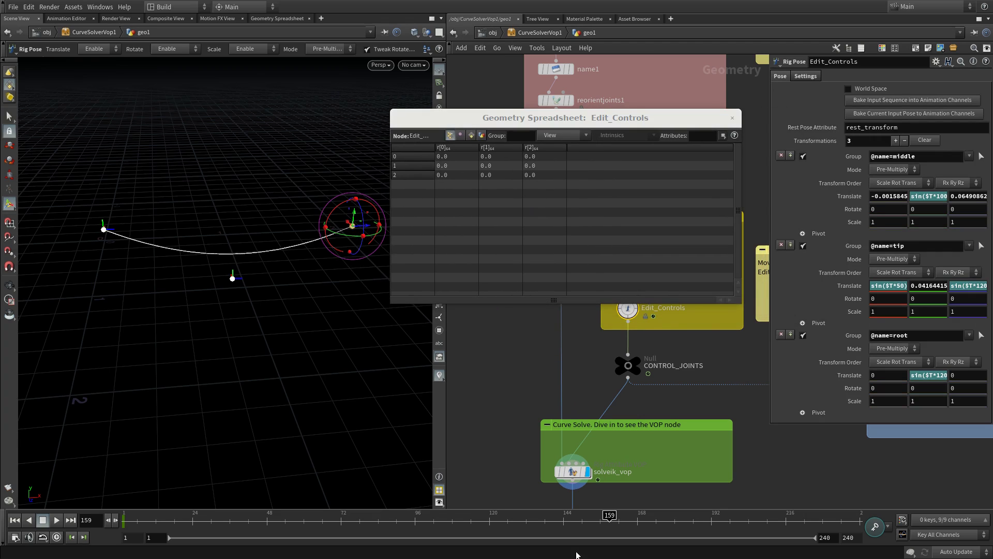
{"action": "left_click_drag", "start_coordinate": [627, 520], "coordinate": [882, 515]}
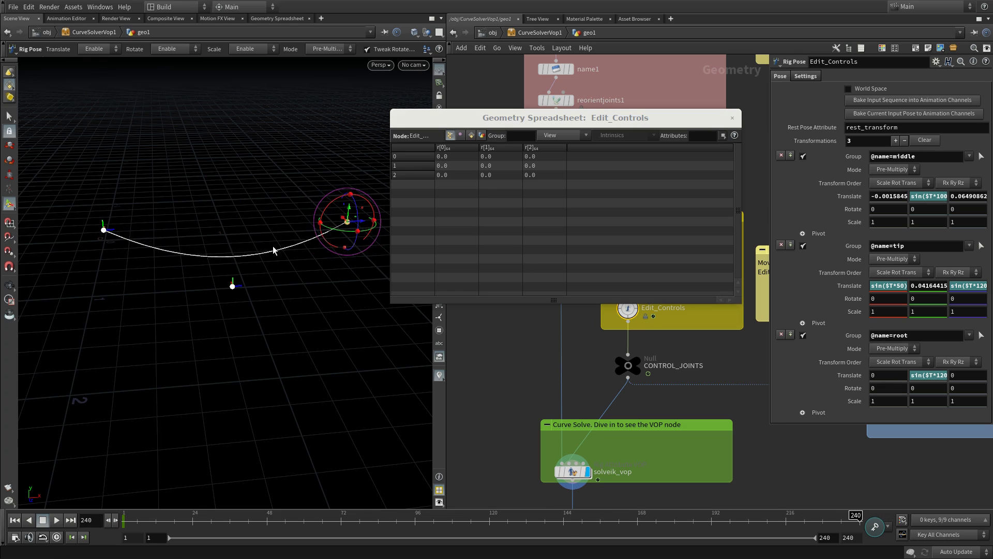
{"action": "middle_click_drag", "start_coordinate": [253, 204], "coordinate": [223, 208], "text": "alt"}
{"action": "left_click_drag", "start_coordinate": [325, 216], "coordinate": [351, 387]}
{"action": "left_click_drag", "start_coordinate": [325, 211], "coordinate": [332, 259]}
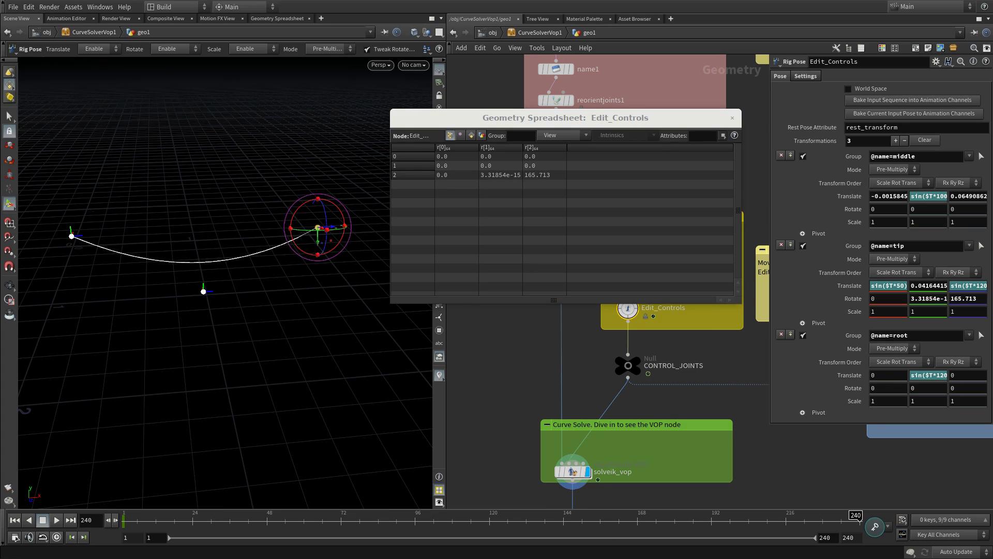
Enter solveik_vop and set the Twist Attribute of solvecurve1 to r.z.
{"action": "left_click", "coordinate": [572, 471]}
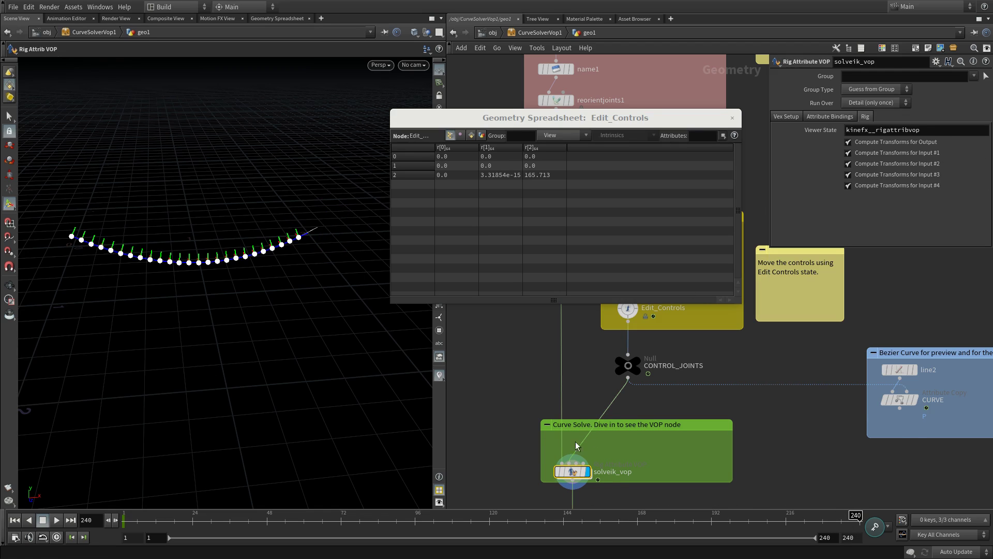
{"action": "double_click", "coordinate": [576, 473]}
{"action": "left_click", "coordinate": [884, 255]}
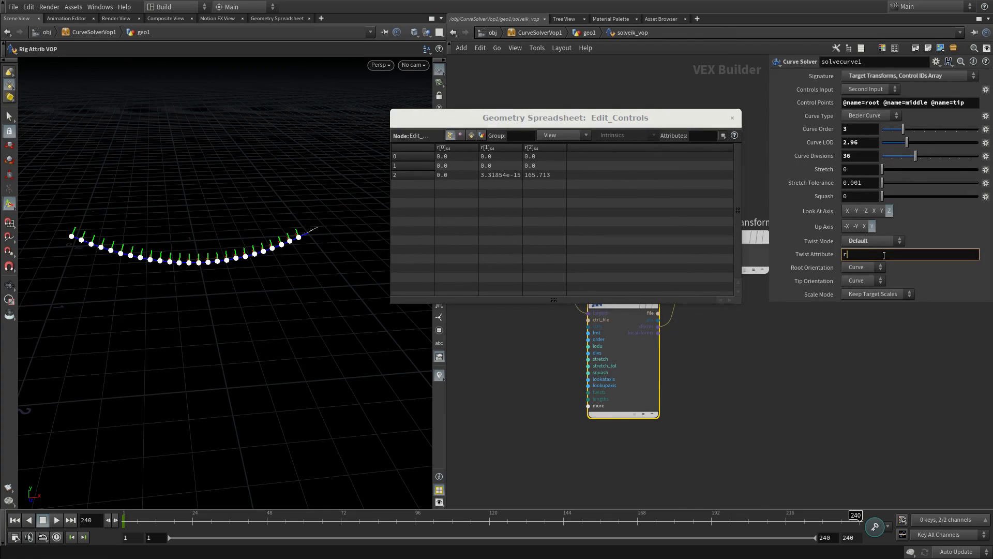
{"action": "key", "text": "Return"}
{"action": "left_click", "coordinate": [878, 253]}
{"action": "key", "text": "Return"}
{"action": "left_click", "coordinate": [878, 252]}
{"action": "key", "text": "Return"}
Set the Twist Mode of solvecurve1 to Angle.
{"action": "left_click", "coordinate": [897, 242]}
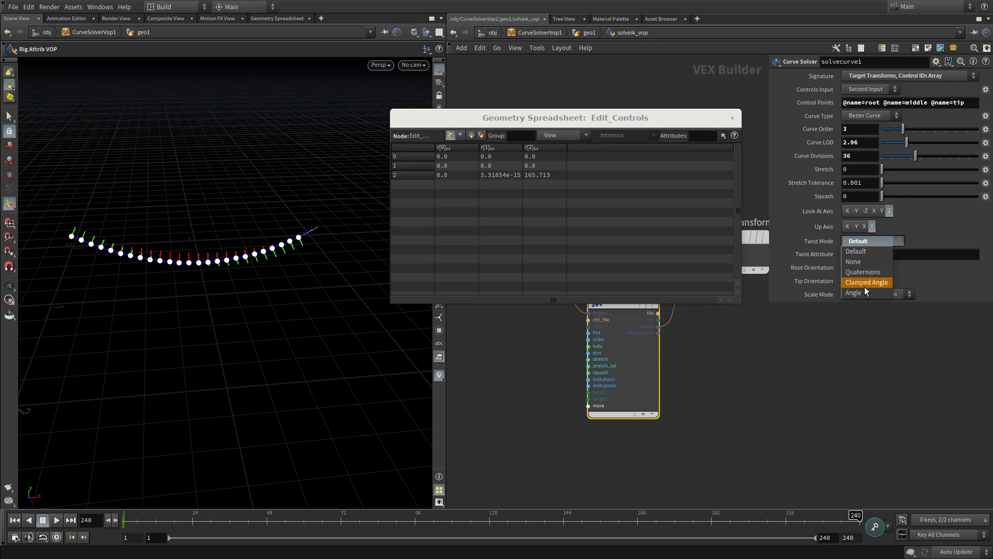
{"action": "left_click", "coordinate": [861, 250]}
{"action": "left_click", "coordinate": [870, 240]}
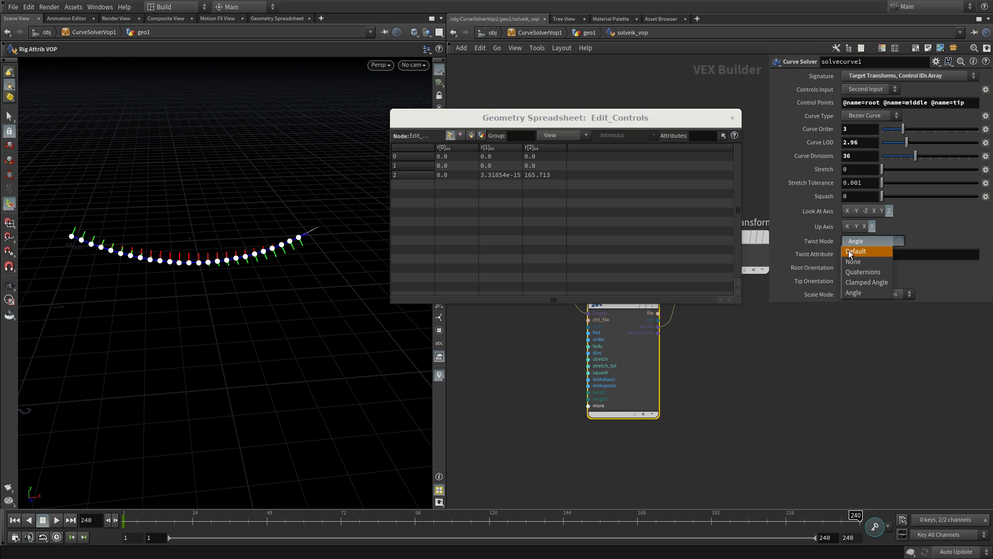
{"action": "left_click", "coordinate": [867, 292]}
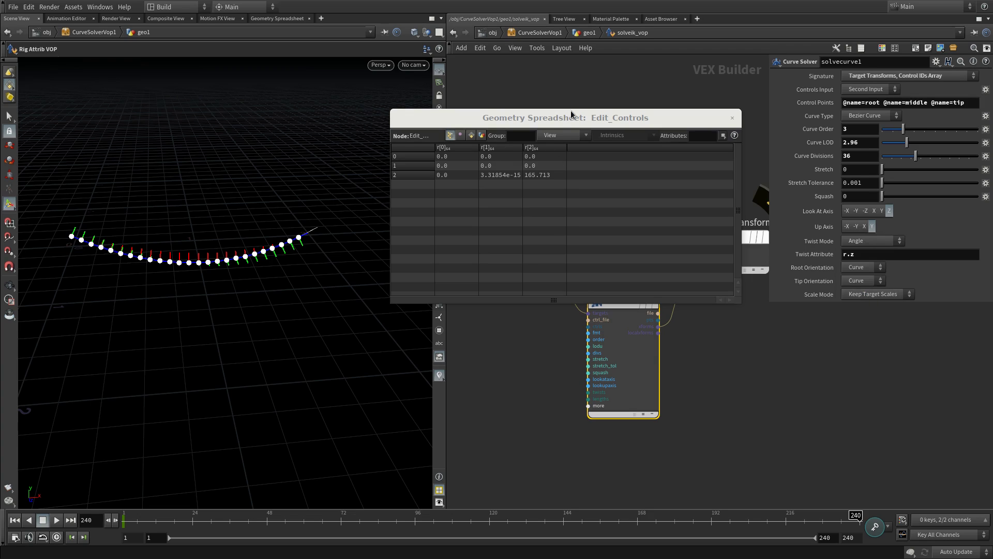
Move the geometry spreadsheet aside and scrub the timeline back to frame 39 to check the twist along the joints.
{"action": "left_click_drag", "start_coordinate": [562, 121], "coordinate": [533, 63]}
{"action": "left_click_drag", "start_coordinate": [589, 521], "coordinate": [239, 484]}
{"action": "left_click_drag", "start_coordinate": [621, 63], "coordinate": [613, 85]}
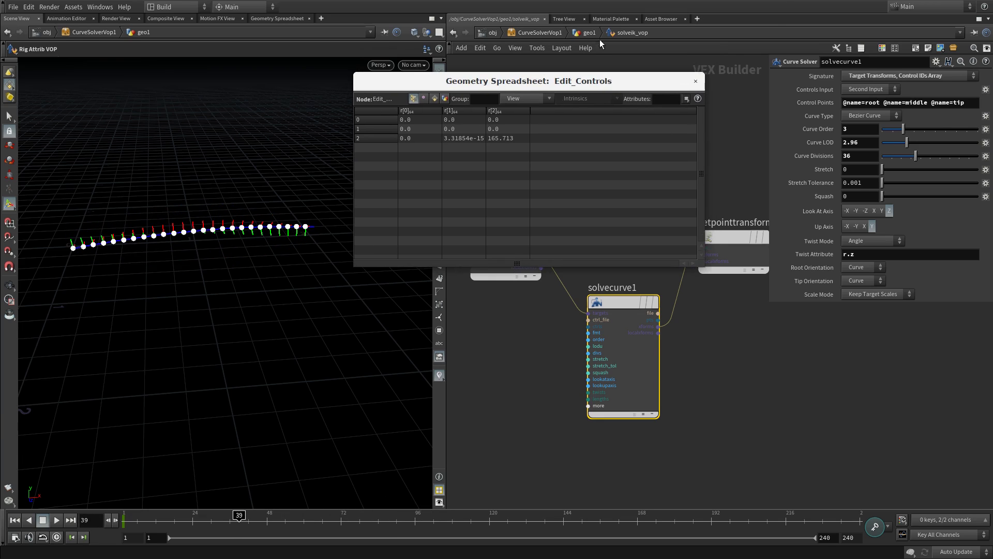
Return to geo1, select Edit_Controls, and key the tip control's Z rotation at frame 240.
{"action": "left_click", "coordinate": [590, 34]}
{"action": "left_click", "coordinate": [627, 316]}
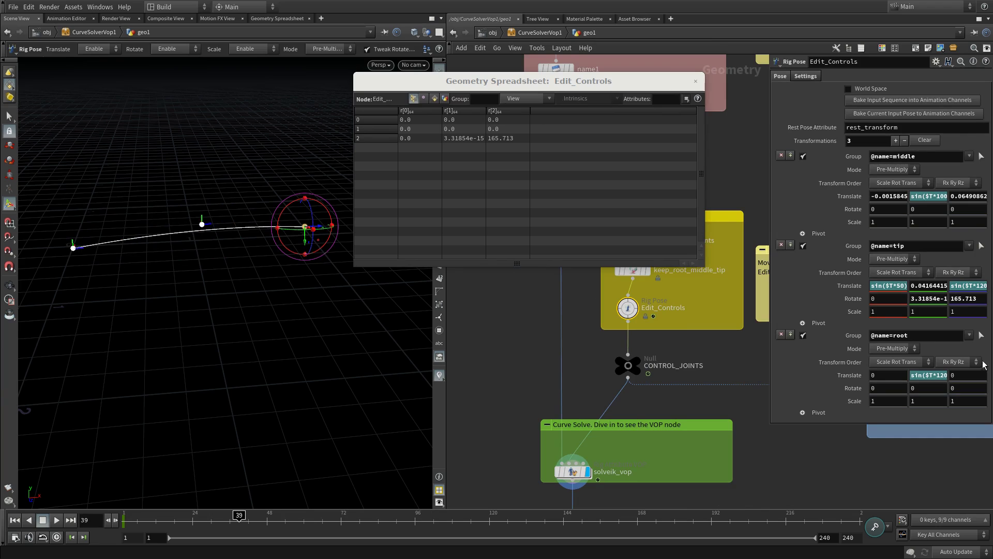
{"action": "left_click", "coordinate": [859, 521]}
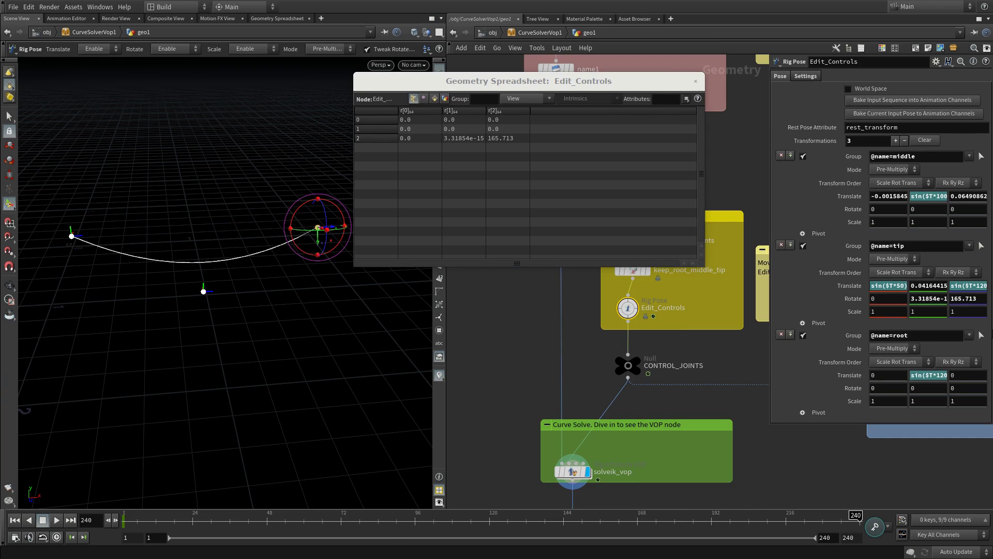
{"action": "left_click", "coordinate": [973, 298], "text": "alt"}
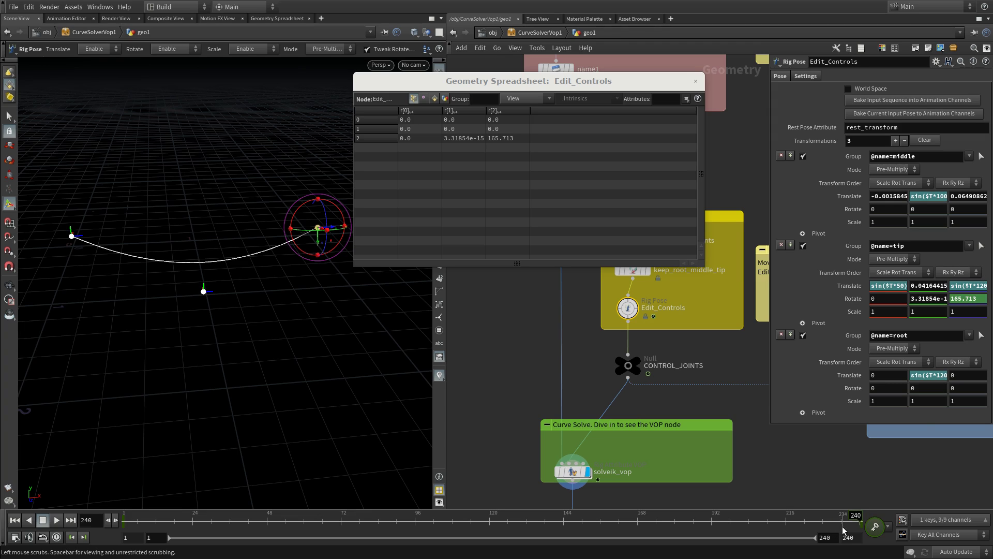
Go to frame 1 and set the tip control's Z rotation to 0.
{"action": "left_click_drag", "start_coordinate": [848, 521], "coordinate": [2, 519]}
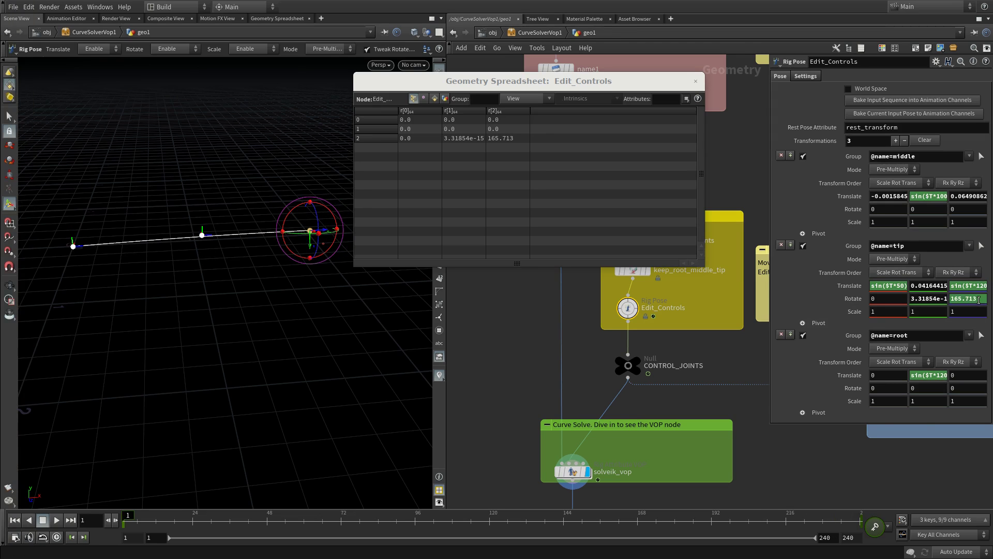
{"action": "left_click_drag", "start_coordinate": [979, 300], "coordinate": [847, 296]}
{"action": "type", "text": "0"}
{"action": "key", "text": "Return"}
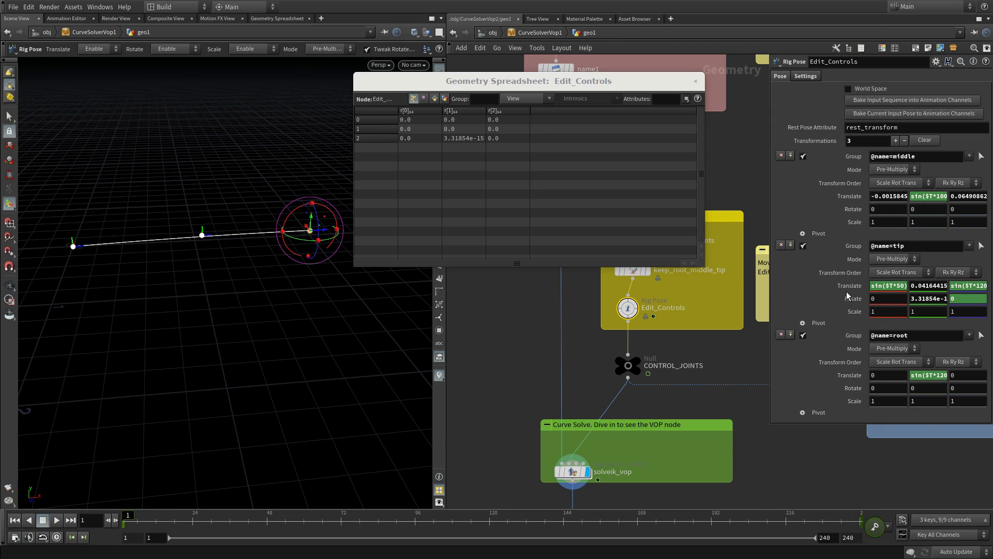
Close the geometry spreadsheet, select solveik_vop, and scrub to frame 231 to check the animated twist.
{"action": "left_click", "coordinate": [694, 83]}
{"action": "left_click", "coordinate": [566, 471]}
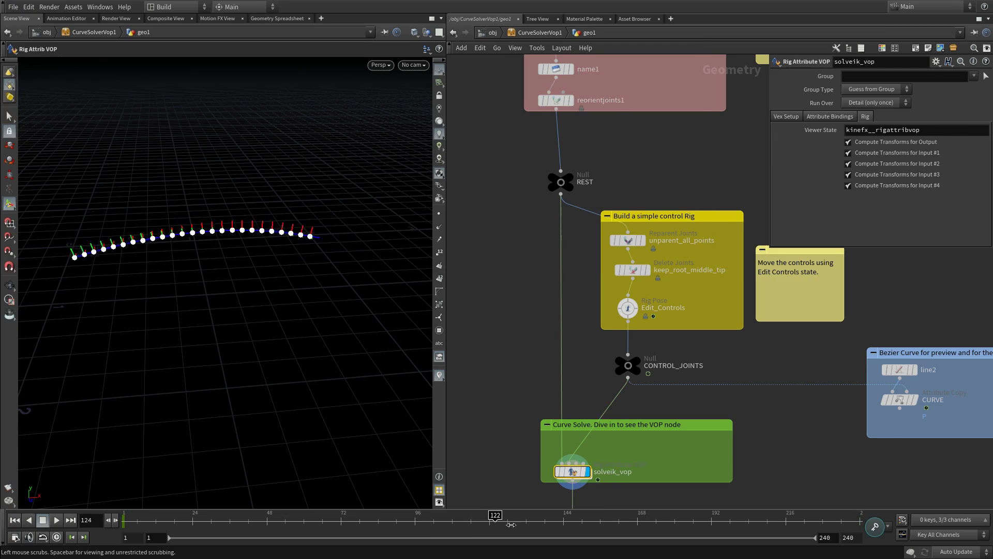
{"action": "left_click_drag", "start_coordinate": [790, 513], "coordinate": [831, 492]}
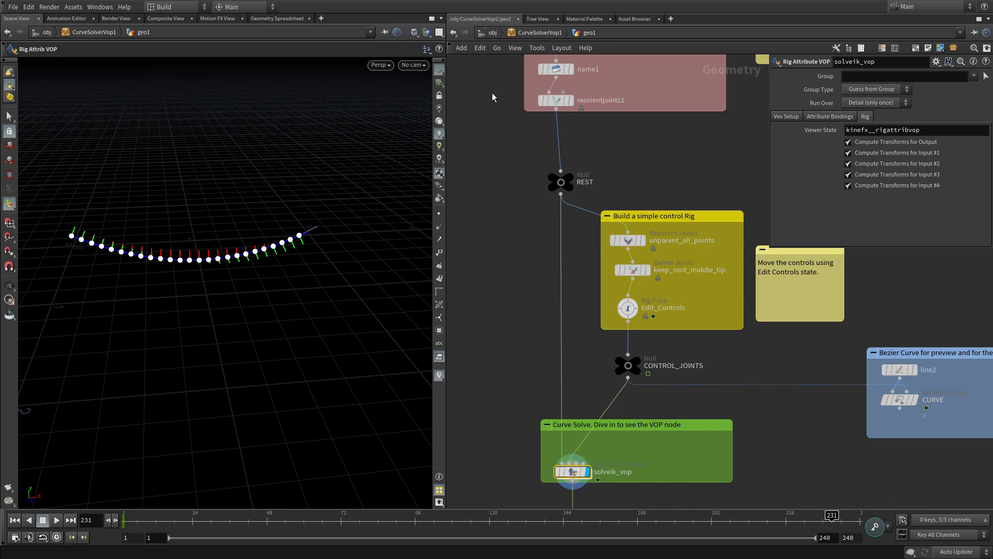
Go up to obj, enter CurveSolverVop1, and turn on the display of display_tube and display_links.
{"action": "right_click_drag", "start_coordinate": [495, 110], "coordinate": [513, 73]}
{"action": "left_click", "coordinate": [492, 32]}
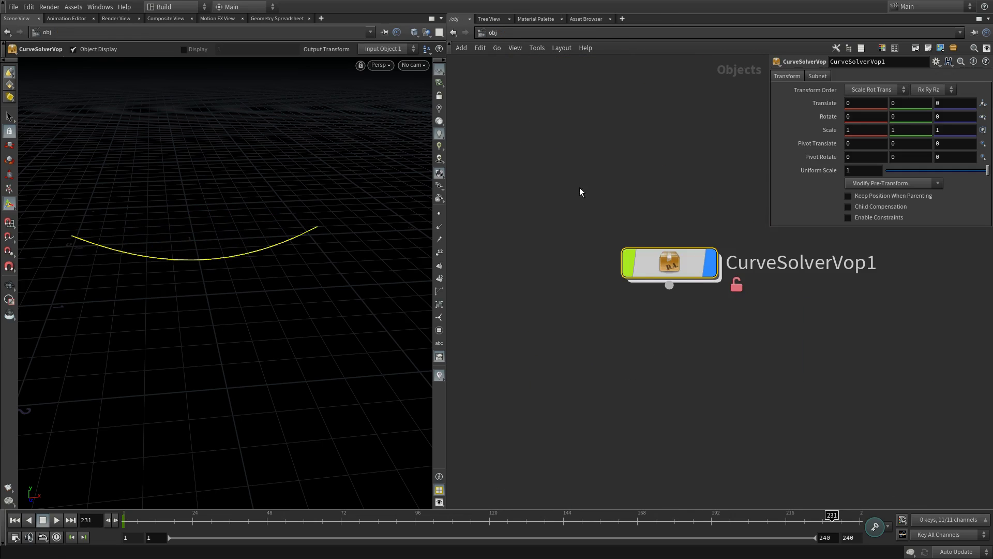
{"action": "double_click", "coordinate": [664, 266]}
{"action": "left_click", "coordinate": [637, 257]}
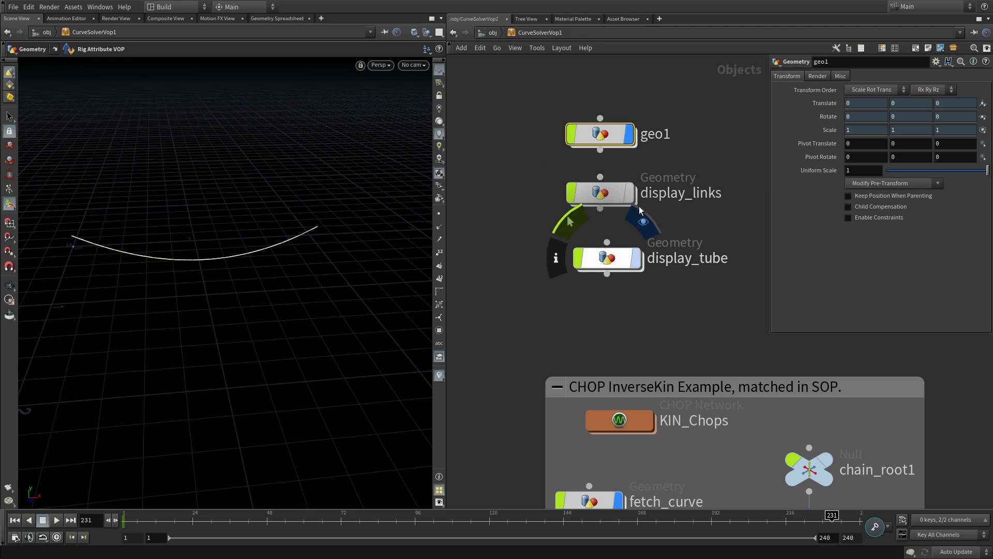
{"action": "left_click", "coordinate": [631, 193]}
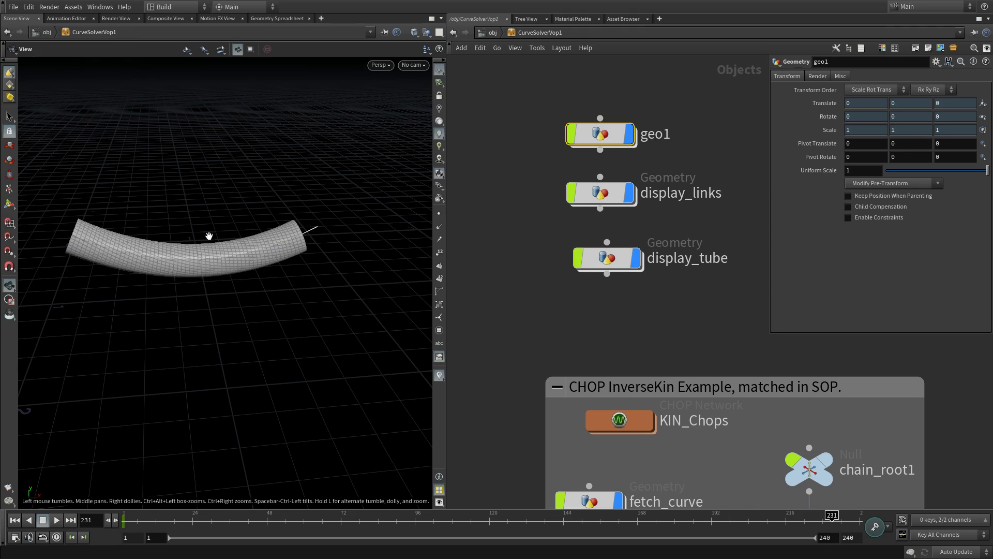
Enter geo1 and scrub the timeline to frame 218 to examine how the tube twists along the joints.
{"action": "right_click_drag", "start_coordinate": [210, 234], "coordinate": [349, 245], "text": "alt"}
{"action": "middle_click_drag", "start_coordinate": [350, 246], "coordinate": [297, 246], "text": "alt"}
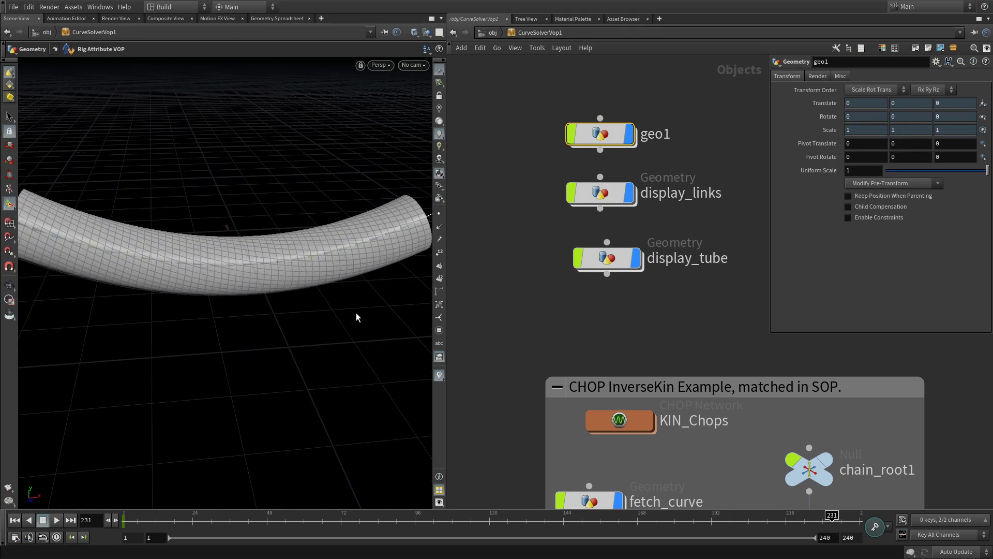
{"action": "double_click", "coordinate": [600, 140]}
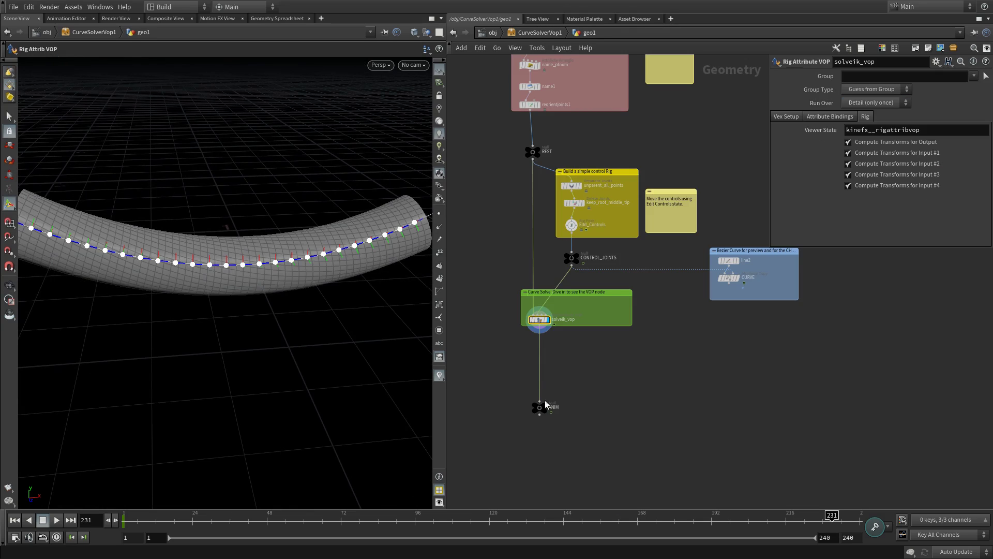
{"action": "left_click_drag", "start_coordinate": [556, 517], "coordinate": [792, 492]}
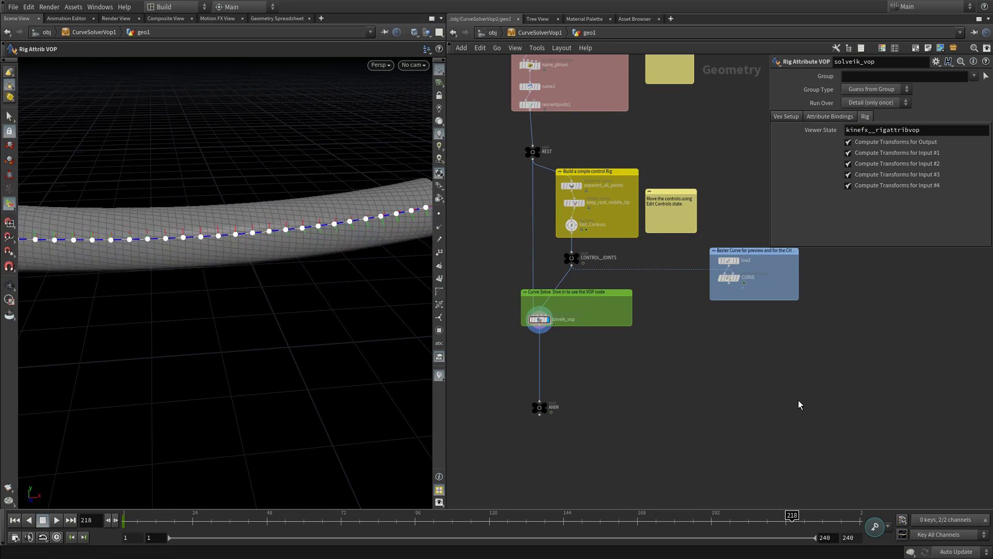
Set the tip control's Z rotation in Edit_Controls to 400 at frame 240, and scrub back to frame 1.
{"action": "middle_click_drag", "start_coordinate": [577, 278], "coordinate": [565, 285]}
{"action": "left_click", "coordinate": [559, 229]}
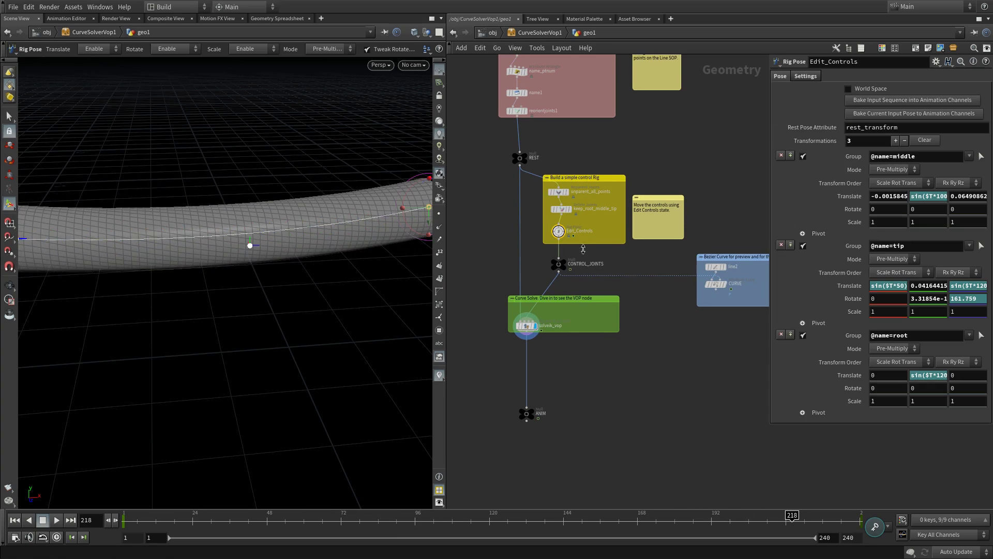
{"action": "left_click_drag", "start_coordinate": [986, 298], "coordinate": [761, 283]}
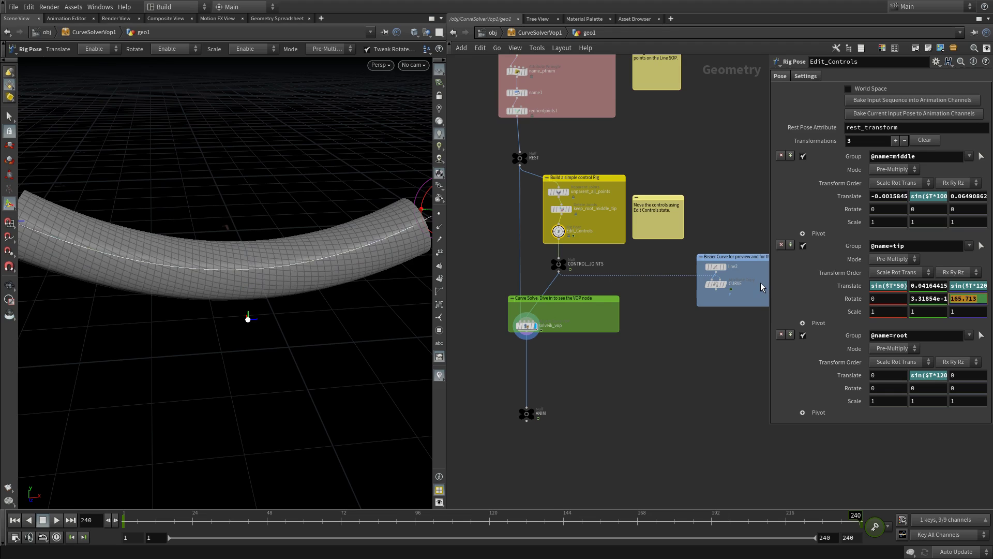
{"action": "key", "text": "Return"}
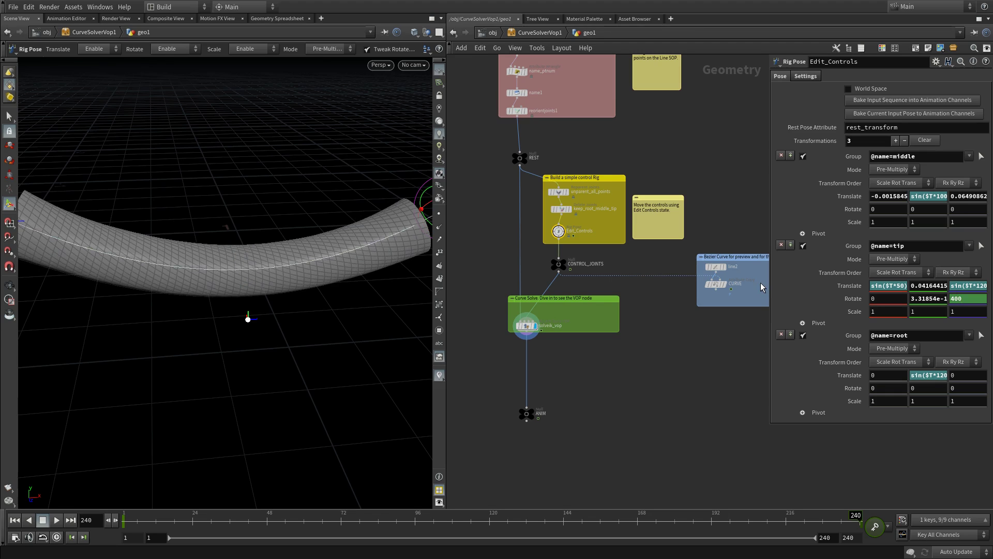
{"action": "left_click_drag", "start_coordinate": [820, 518], "coordinate": [124, 538]}
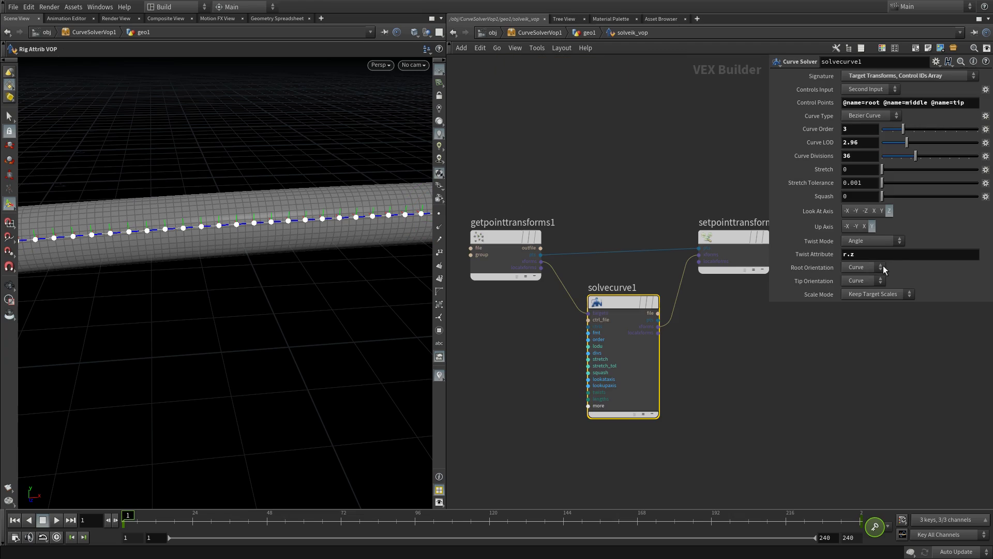
Review the available Root Orientation and Tip Orientation options of solvecurve1 without changing them.
{"action": "left_click", "coordinate": [883, 268]}
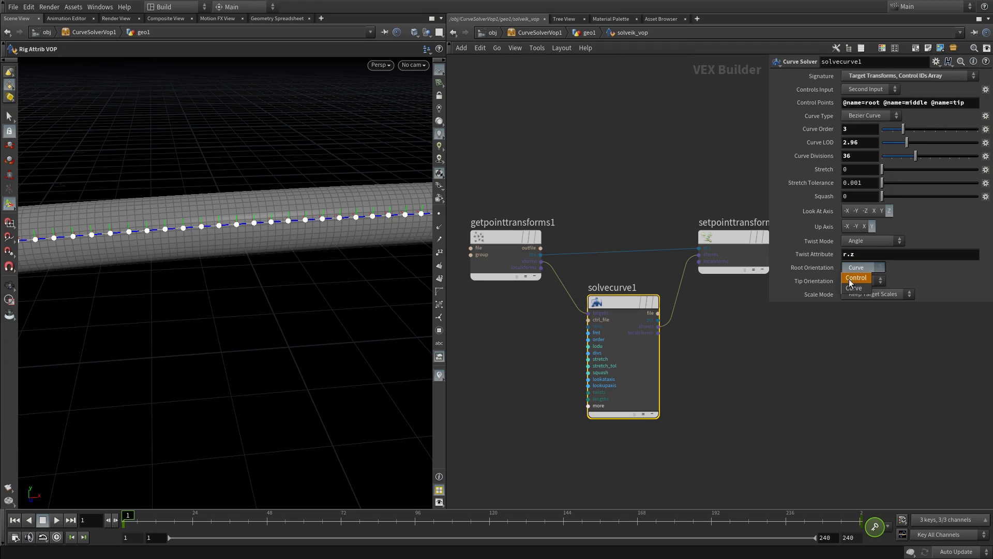
{"action": "left_click", "coordinate": [867, 300]}
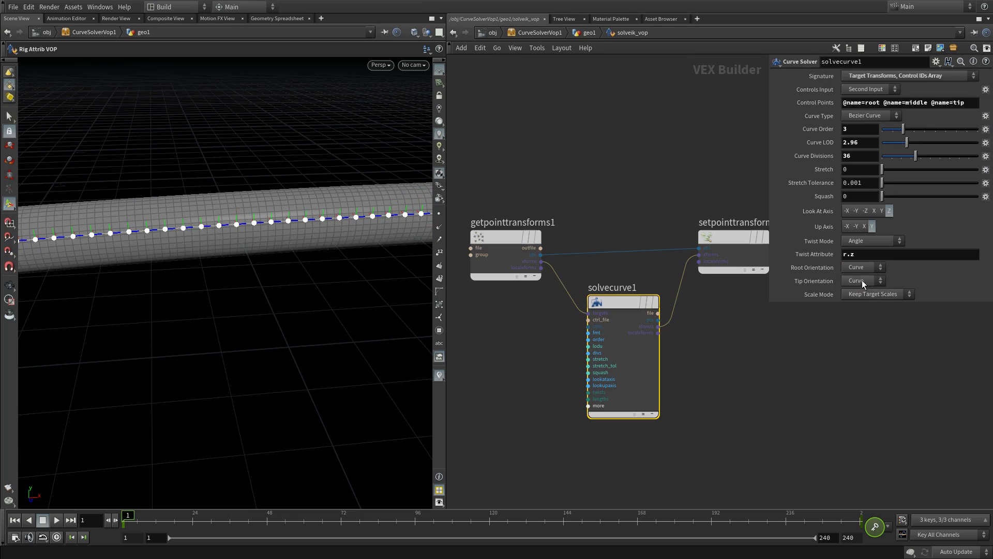
{"action": "left_click", "coordinate": [864, 281]}
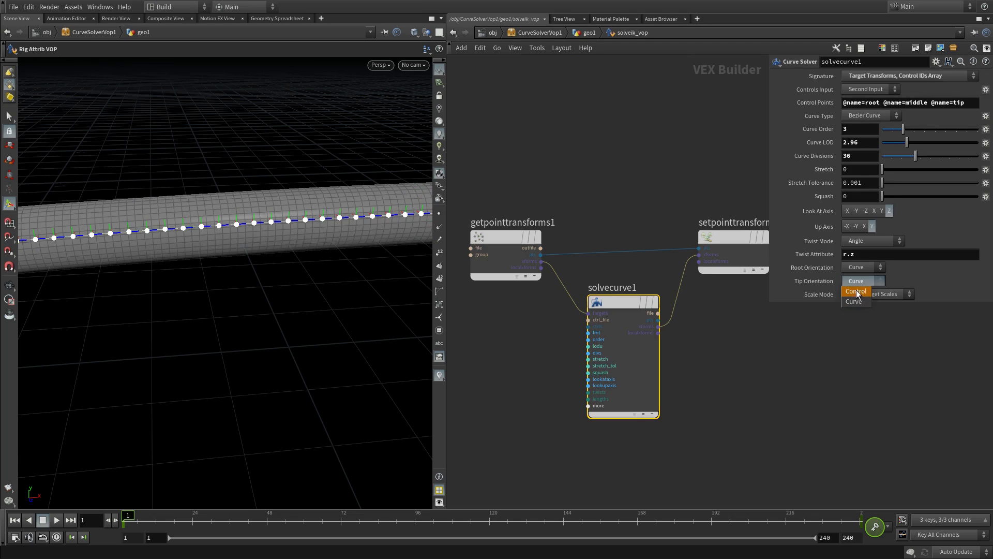
{"action": "left_click", "coordinate": [812, 353]}
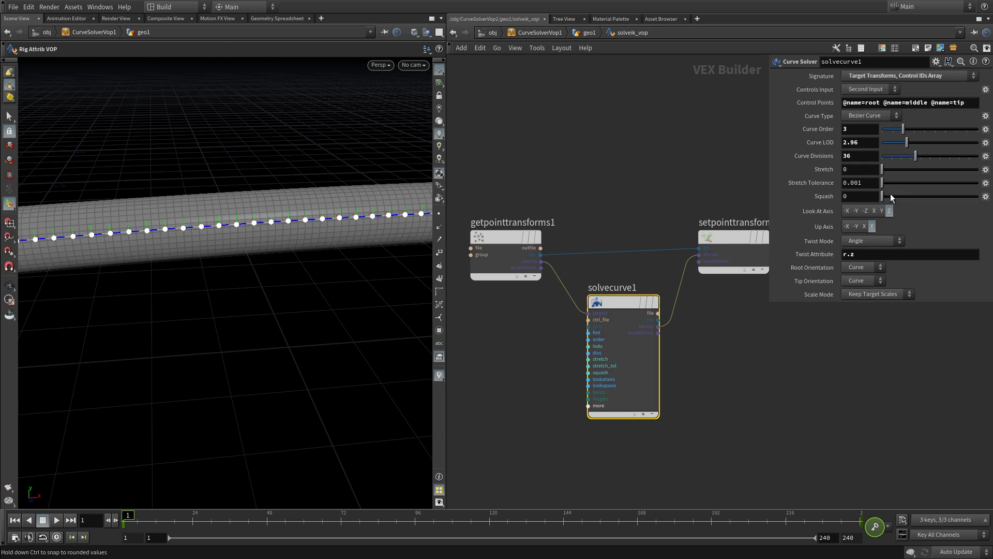
Set solvecurve1's Stretch to 1, Stretch Tolerance to 0, and Squash to 1.
{"action": "right_click_drag", "start_coordinate": [244, 144], "coordinate": [31, 175], "text": "alt"}
{"action": "middle_click_drag", "start_coordinate": [259, 180], "coordinate": [253, 220], "text": "alt"}
{"action": "right_click_drag", "start_coordinate": [253, 219], "coordinate": [324, 247], "text": "alt"}
{"action": "mouse_move", "coordinate": [884, 172]}
{"action": "left_mouse_down"}
{"action": "mouse_move", "coordinate": [967, 175]}
{"action": "mouse_move", "coordinate": [873, 184]}
{"action": "left_mouse_up"}
{"action": "left_click_drag", "start_coordinate": [974, 201], "coordinate": [981, 199]}
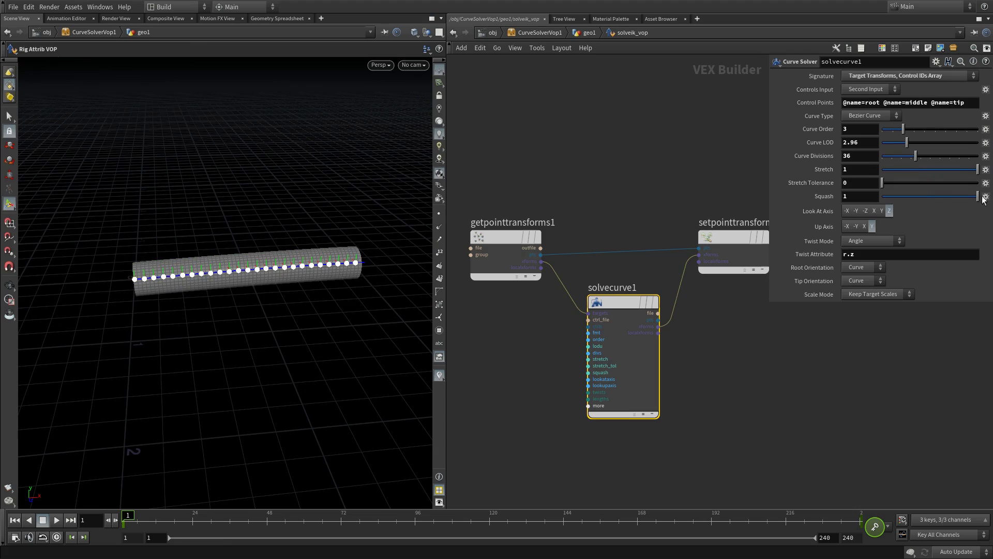
Scrub to frame 105 and inspect the stretched tube from its root end.
{"action": "left_click_drag", "start_coordinate": [225, 520], "coordinate": [442, 521]}
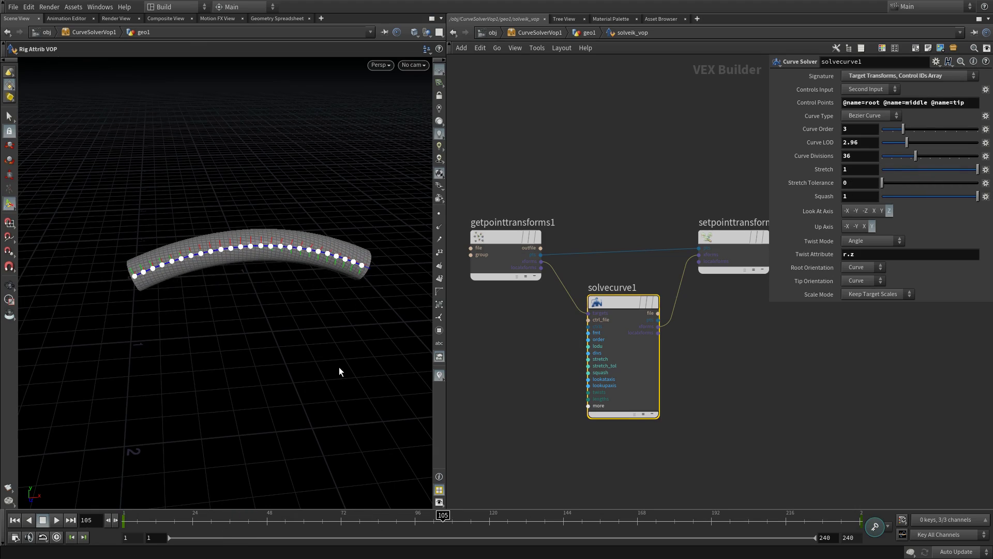
{"action": "key", "text": "Escape"}
{"action": "left_click_drag", "start_coordinate": [295, 346], "coordinate": [235, 330]}
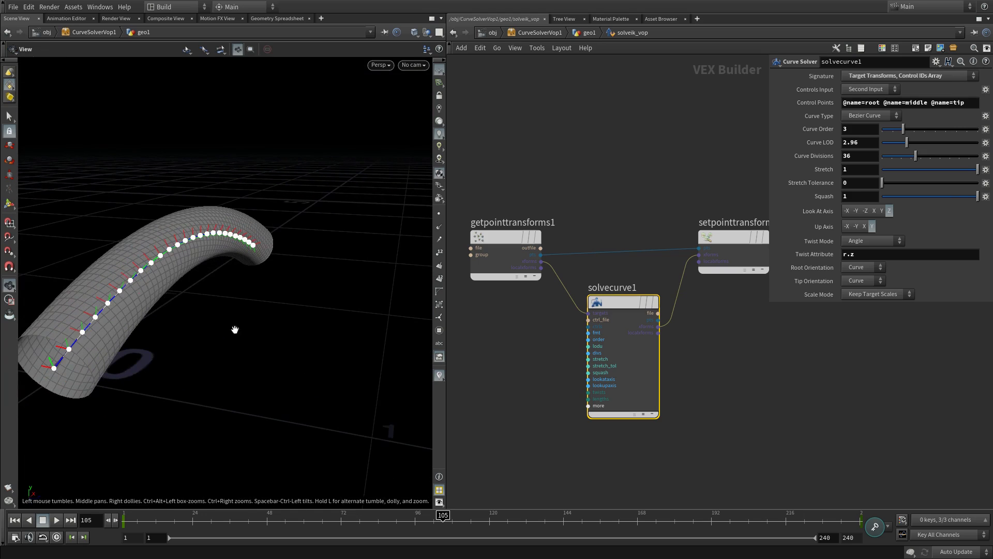
{"action": "key", "text": "Return"}
{"action": "mouse_move", "coordinate": [969, 197]}
{"action": "left_mouse_down"}
{"action": "mouse_move", "coordinate": [799, 208]}
{"action": "mouse_move", "coordinate": [992, 185]}
{"action": "left_mouse_up"}
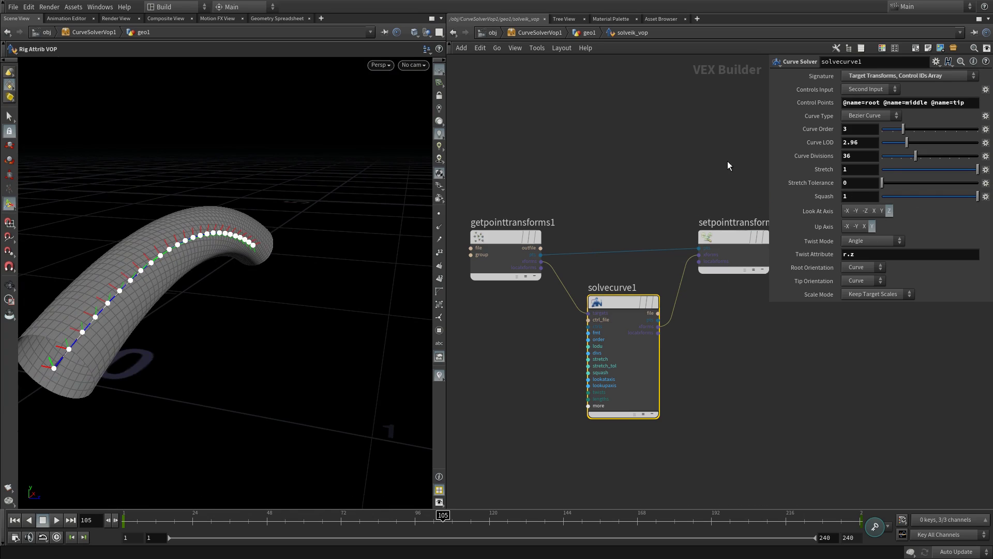
Return to geo1 and shift the control rig nodes upward to make room above CONTROL_JOINTS.
{"action": "left_click", "coordinate": [590, 32]}
{"action": "left_click", "coordinate": [558, 231]}
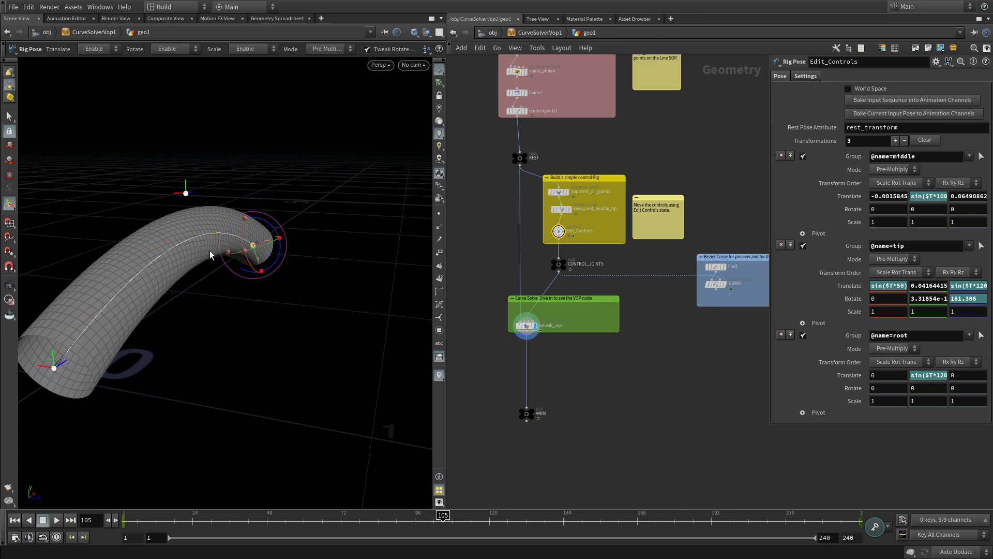
{"action": "middle_click_drag", "start_coordinate": [670, 335], "coordinate": [672, 387]}
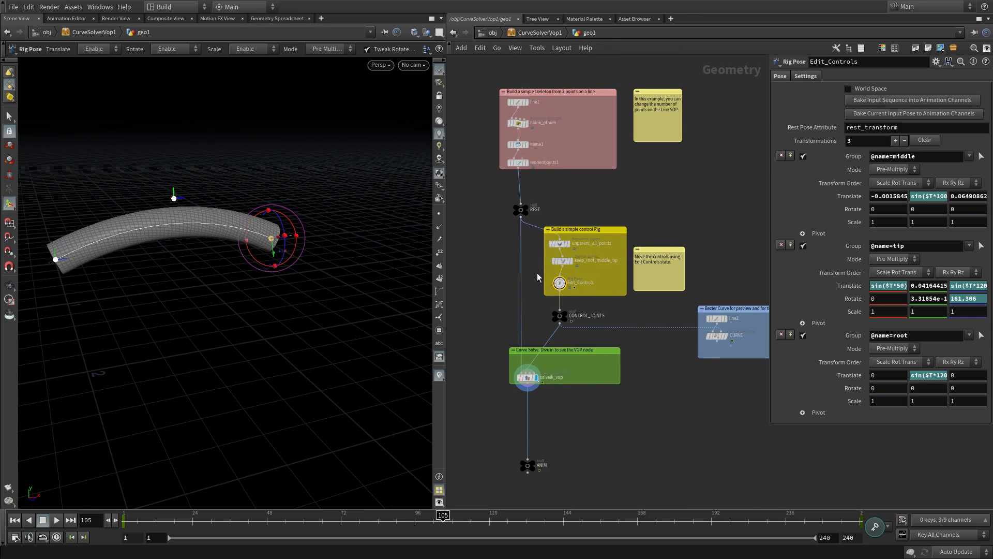
{"action": "left_click_drag", "start_coordinate": [556, 198], "coordinate": [560, 259]}
Add a Rig Pose node and insert it between Edit_Controls and CONTROL_JOINTS.
{"action": "key", "text": "Tab"}
{"action": "type", "text": "rig"}
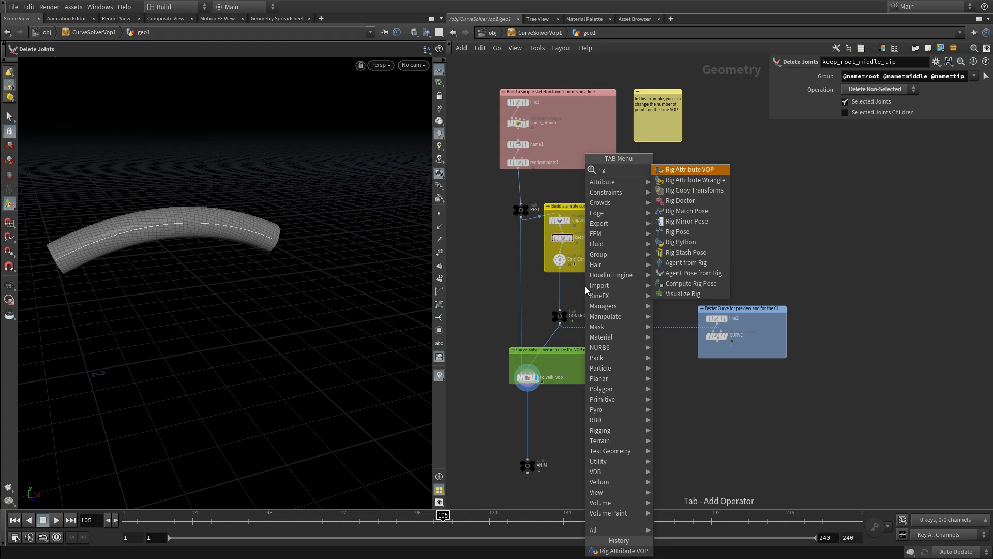
{"action": "key", "text": "Down"}
{"action": "key", "text": "Down"}
{"action": "key", "text": "Down"}
{"action": "key", "text": "Down"}
{"action": "key", "text": "Down"}
{"action": "key", "text": "Down"}
{"action": "key", "text": "Return"}
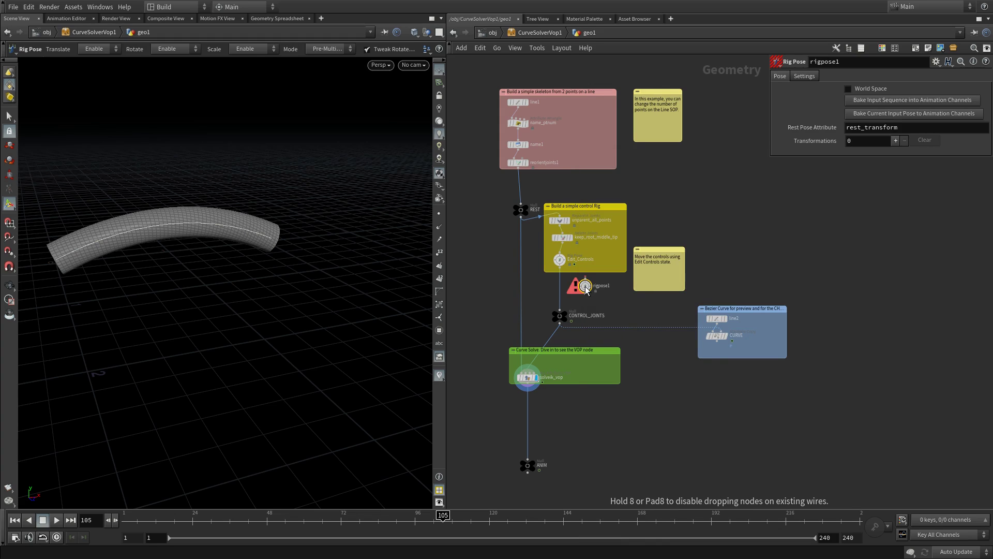
{"action": "left_click", "coordinate": [559, 292]}
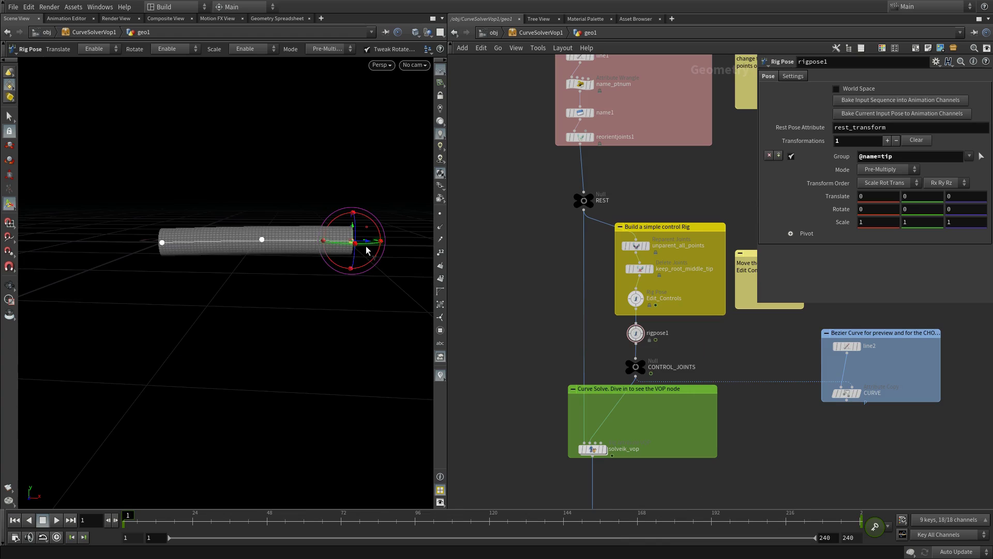
In rigpose1, move the tip control to about Y -0.016, Z 0.914 and the middle control to about Y 0.241, Z 0.159.
{"action": "key", "text": "t"}
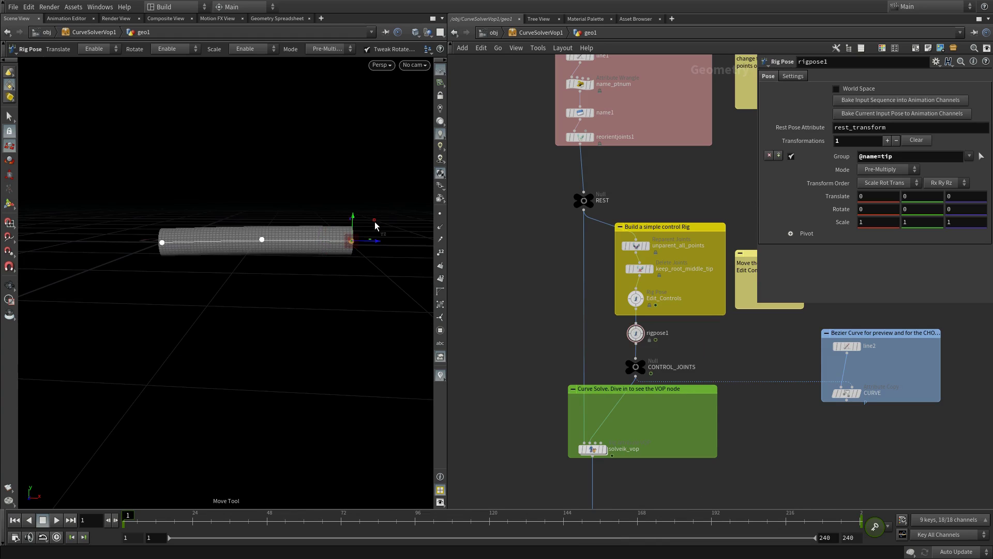
{"action": "left_click_drag", "start_coordinate": [375, 225], "coordinate": [430, 228]}
{"action": "right_click_drag", "start_coordinate": [326, 264], "coordinate": [222, 282], "text": "alt"}
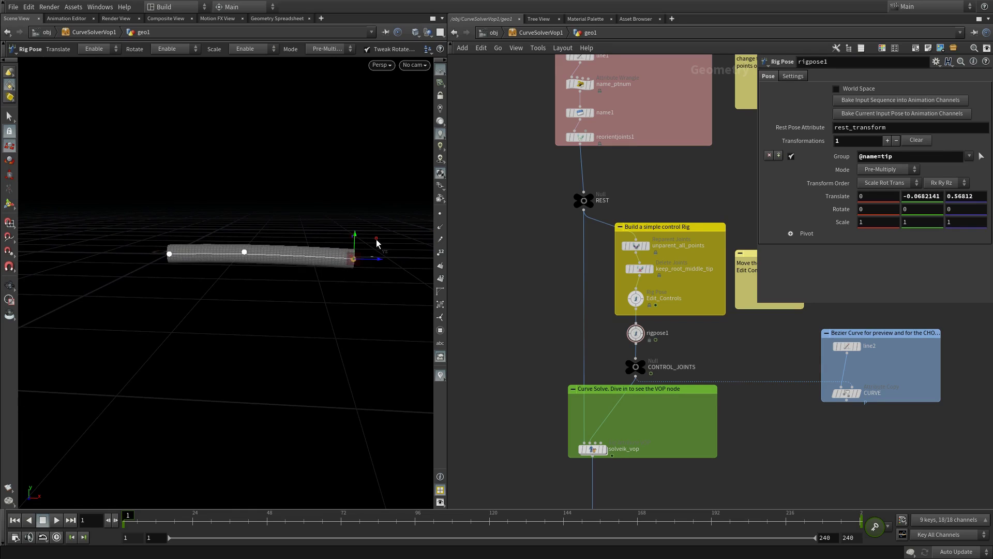
{"action": "left_click_drag", "start_coordinate": [377, 243], "coordinate": [389, 239]}
{"action": "left_click", "coordinate": [247, 254]}
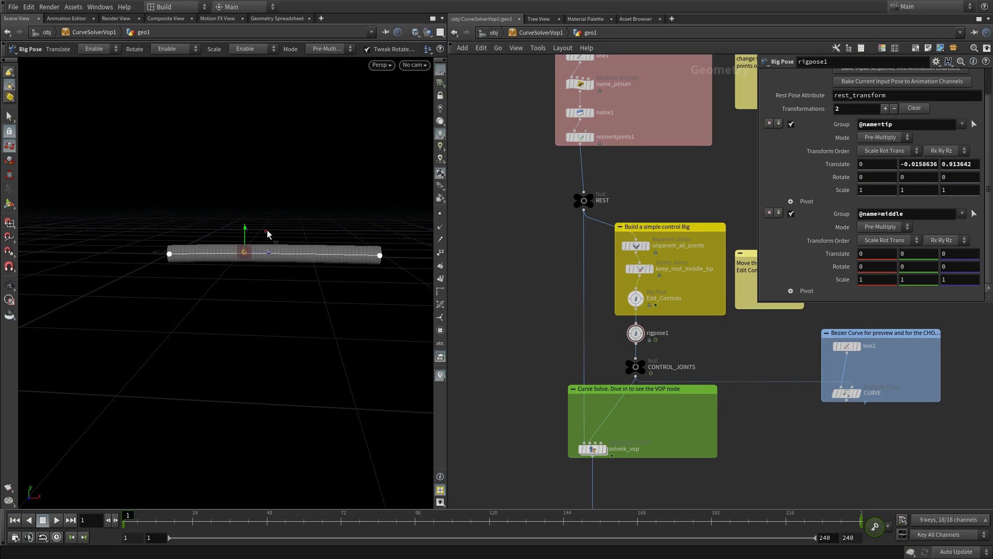
{"action": "left_click_drag", "start_coordinate": [268, 235], "coordinate": [279, 272]}
Play the animation to frame 136 and examine the tube's stretching and twisting up close.
{"action": "key", "text": "Up"}
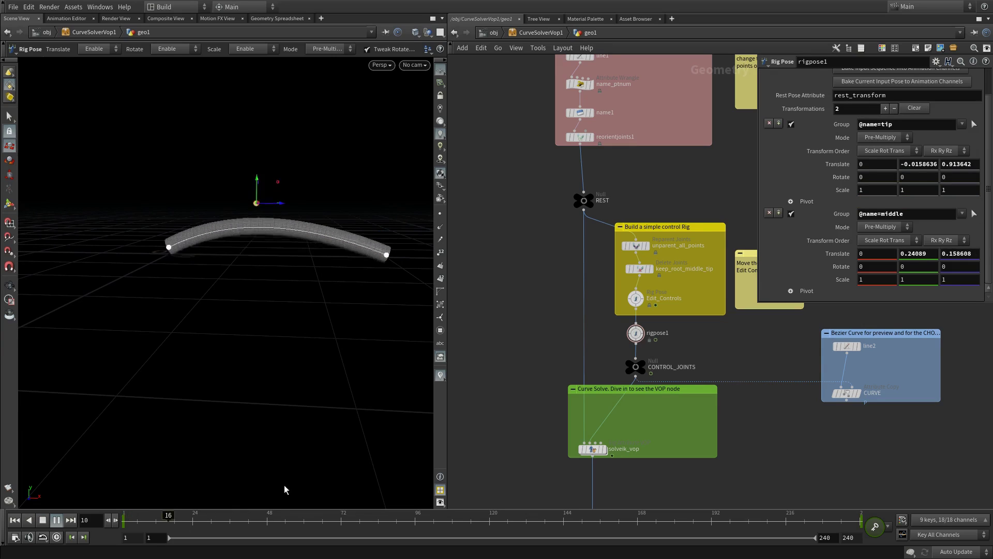
{"action": "middle_click_drag", "start_coordinate": [293, 307], "coordinate": [227, 317], "text": "alt"}
{"action": "right_click_drag", "start_coordinate": [226, 317], "coordinate": [244, 337], "text": "alt"}
{"action": "mouse_move", "coordinate": [244, 338]}
{"action": "left_mouse_down", "text": "alt"}
{"action": "mouse_move", "coordinate": [216, 341]}
{"action": "mouse_move", "coordinate": [243, 340]}
{"action": "left_mouse_up", "text": "alt"}
{"action": "key", "text": "Up"}
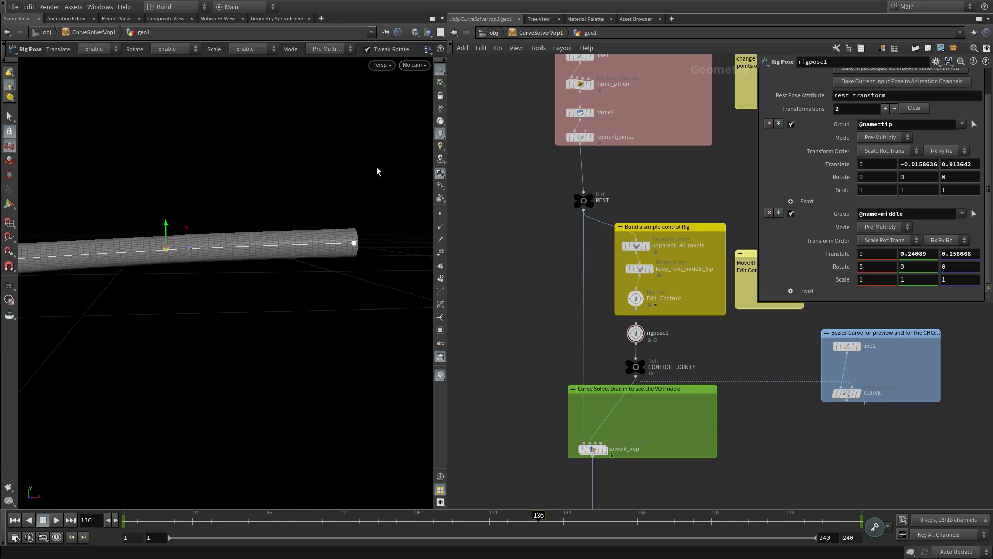
Turn off the bypass on the uvquickshade1 and uvtexture1 nodes above SKIN to show the checkerboard texture on the tube.
{"action": "middle_click_drag", "start_coordinate": [507, 232], "coordinate": [665, 269]}
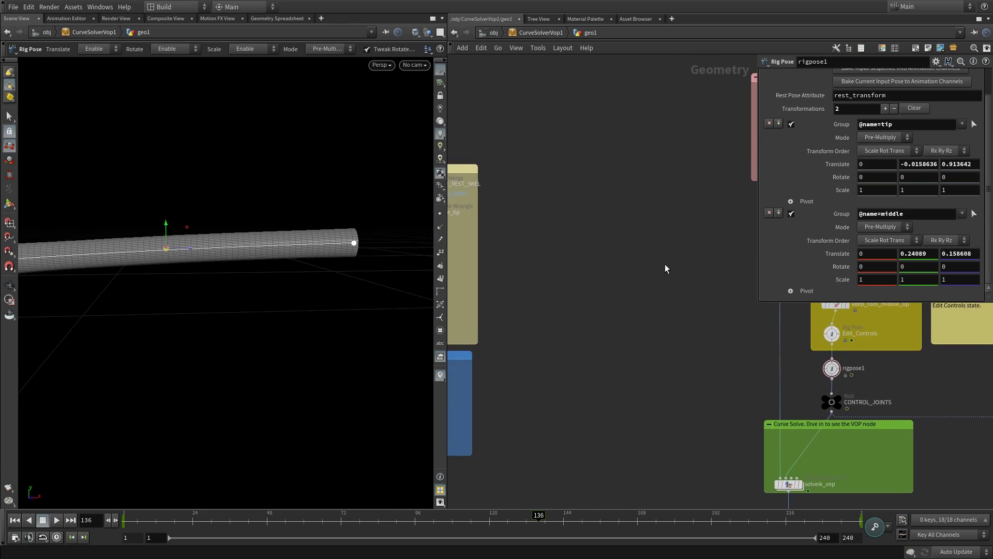
{"action": "scroll", "coordinate": [665, 269], "scroll_direction": "down", "scroll_amount": 2}
{"action": "middle_click_drag", "start_coordinate": [596, 267], "coordinate": [721, 258]}
{"action": "right_click_drag", "start_coordinate": [562, 283], "coordinate": [643, 261], "text": "alt"}
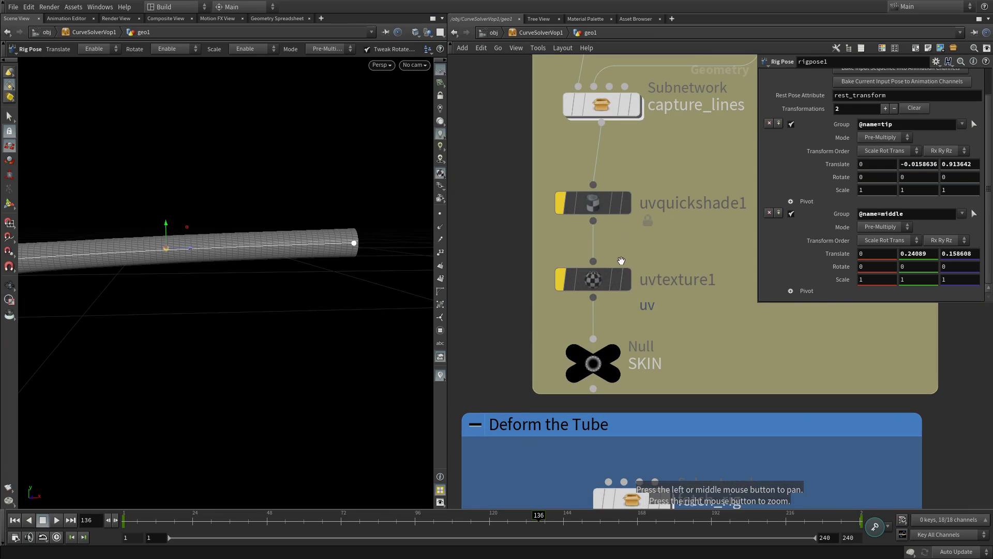
{"action": "left_click_drag", "start_coordinate": [477, 187], "coordinate": [640, 312]}
{"action": "left_click", "coordinate": [557, 202]}
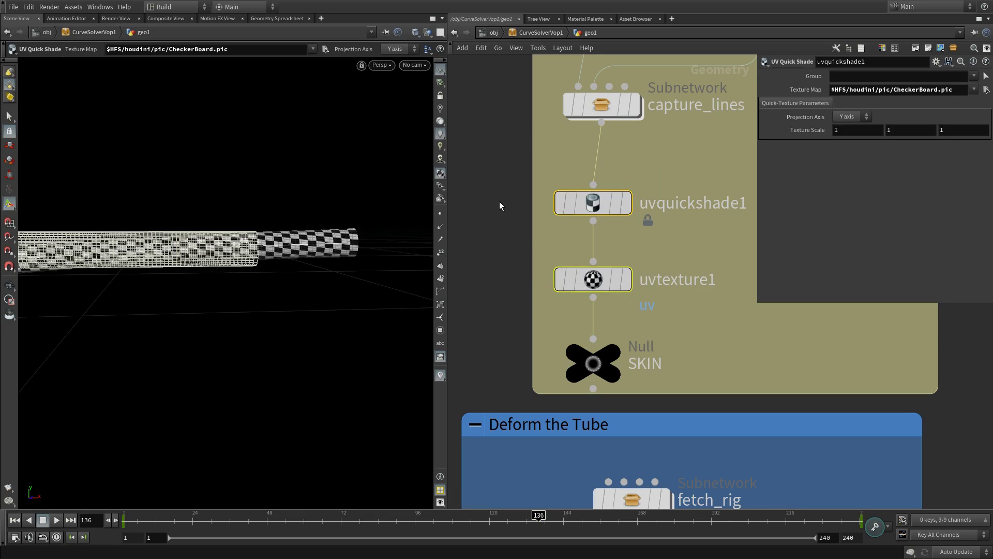
Bring the solveik_vop node into view and scrub the animation to frame 240 to examine the checkered tube's deformation.
{"action": "middle_click_drag", "start_coordinate": [731, 281], "coordinate": [583, 284], "text": "alt"}
{"action": "middle_click_drag", "start_coordinate": [675, 297], "coordinate": [579, 302], "text": "alt"}
{"action": "right_click_drag", "start_coordinate": [717, 319], "coordinate": [749, 341], "text": "alt"}
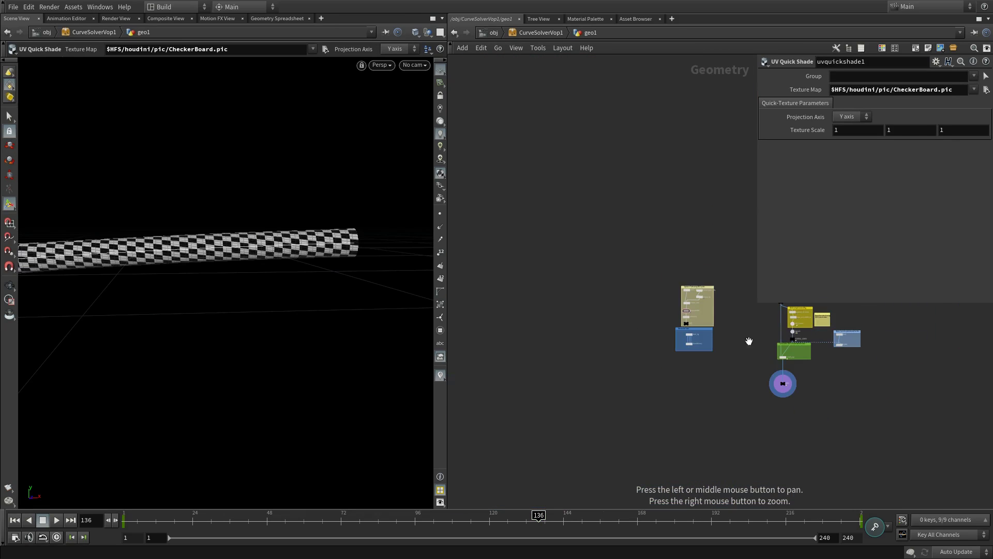
{"action": "middle_click_drag", "start_coordinate": [822, 355], "coordinate": [640, 343], "text": "alt"}
{"action": "right_click_drag", "start_coordinate": [632, 340], "coordinate": [750, 324], "text": "alt"}
{"action": "middle_click_drag", "start_coordinate": [672, 330], "coordinate": [766, 332], "text": "alt"}
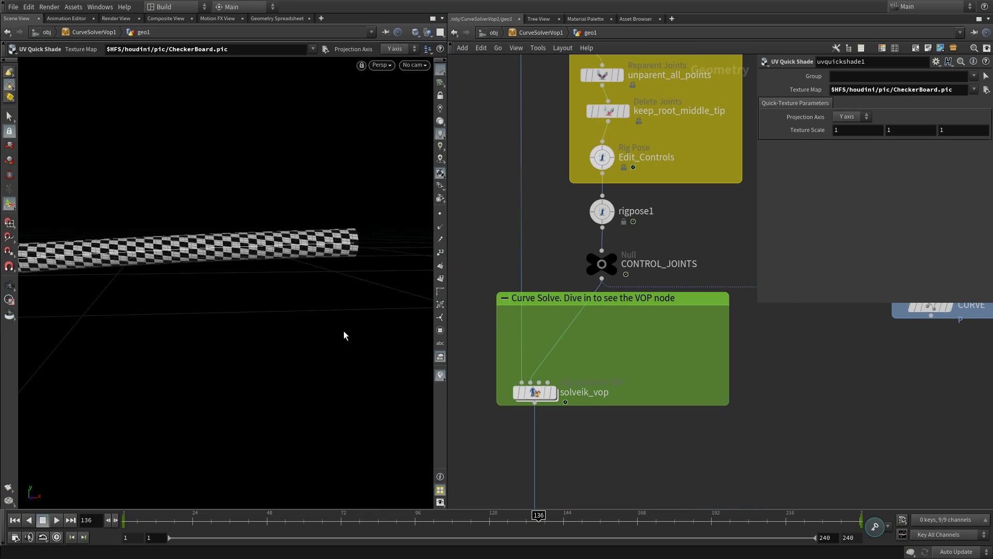
{"action": "middle_click_drag", "start_coordinate": [260, 310], "coordinate": [314, 293], "text": "alt"}
{"action": "right_click_drag", "start_coordinate": [314, 292], "coordinate": [274, 310], "text": "alt"}
{"action": "left_click_drag", "start_coordinate": [156, 523], "coordinate": [858, 516]}
Open the solveik_vop network and examine solvecurve1's parameters, from the signature through to the scale mode, alongside the deformed tube.
{"action": "double_click", "coordinate": [534, 392]}
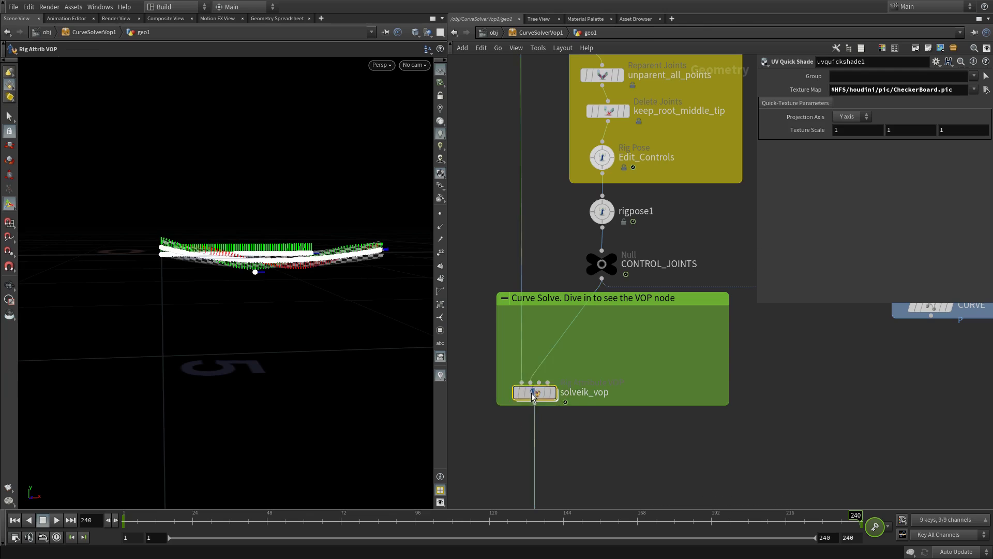
{"action": "middle_click_drag", "start_coordinate": [673, 397], "coordinate": [627, 395]}
{"action": "left_click", "coordinate": [661, 399]}
{"action": "middle_click_drag", "start_coordinate": [529, 191], "coordinate": [562, 189]}
{"action": "middle_click_drag", "start_coordinate": [312, 277], "coordinate": [276, 288], "text": "alt"}
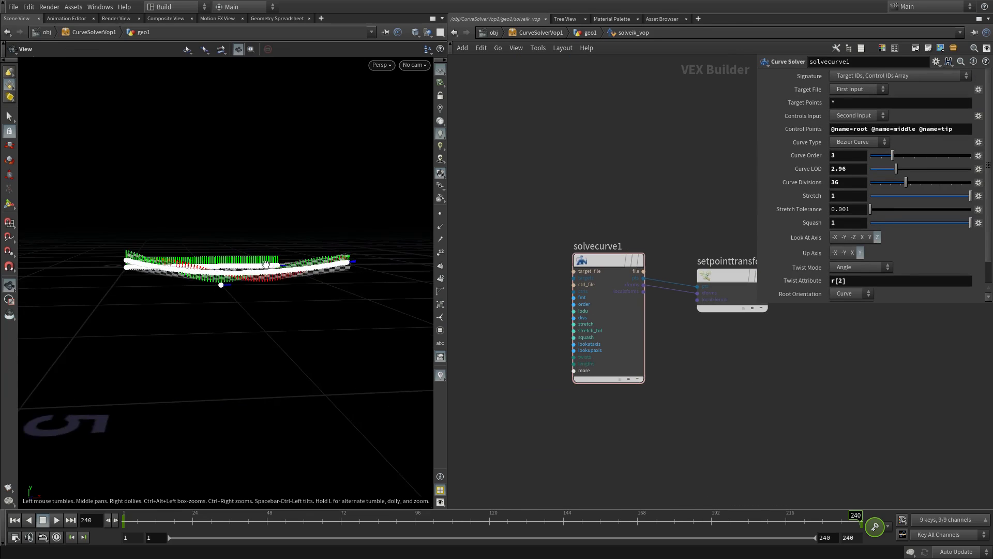
{"action": "right_click_drag", "start_coordinate": [275, 288], "coordinate": [424, 271], "text": "alt"}
{"action": "scroll", "coordinate": [989, 235], "scroll_direction": "down", "scroll_amount": 2}
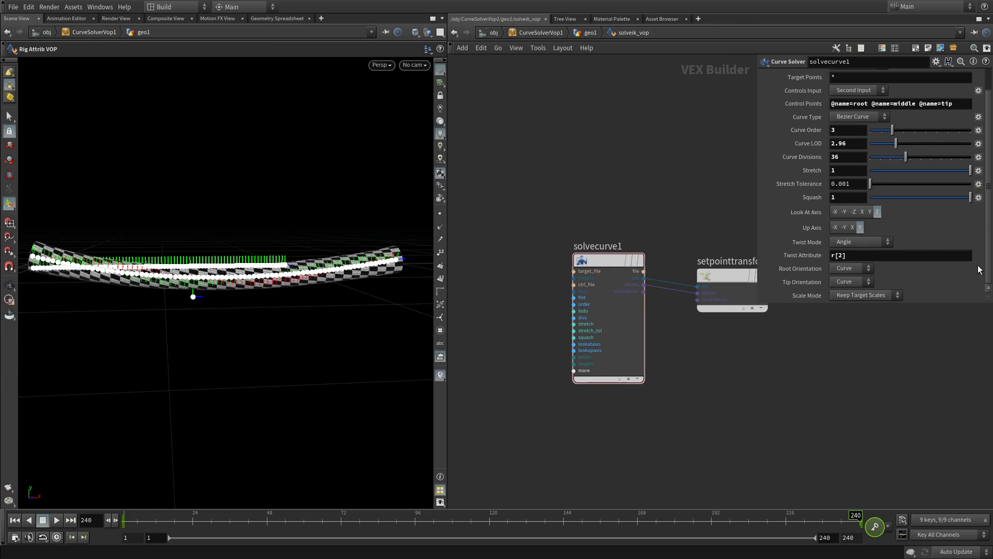
{"action": "scroll", "coordinate": [985, 257], "scroll_direction": "up", "scroll_amount": 2}
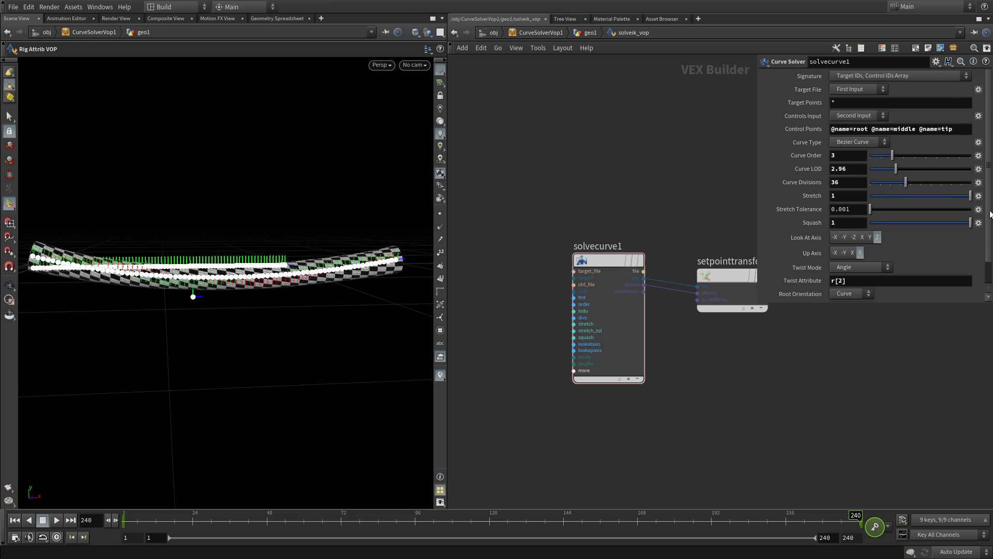
{"action": "scroll", "coordinate": [990, 212], "scroll_direction": "down", "scroll_amount": 2}
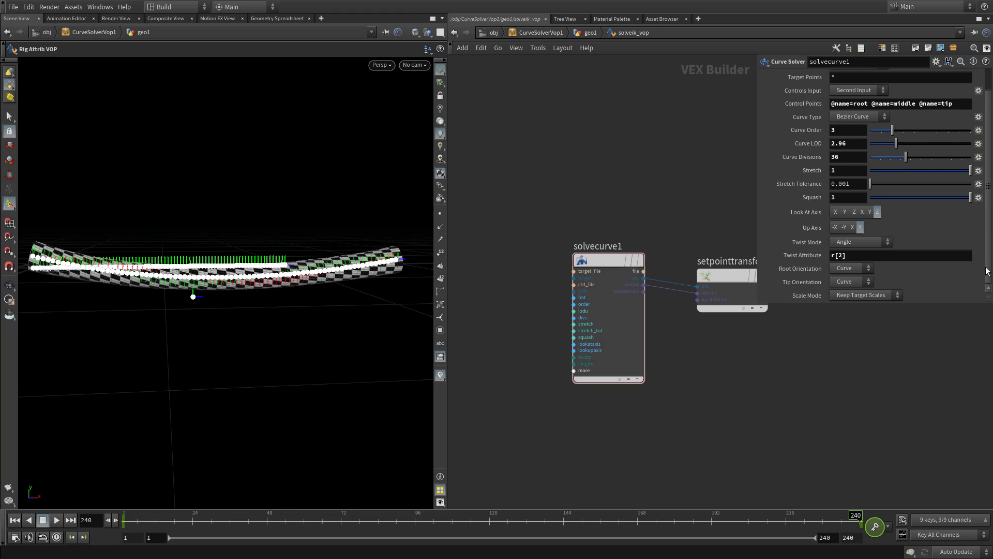
{"action": "left_click_drag", "start_coordinate": [519, 187], "coordinate": [623, 350]}
{"action": "left_click", "coordinate": [670, 434]}
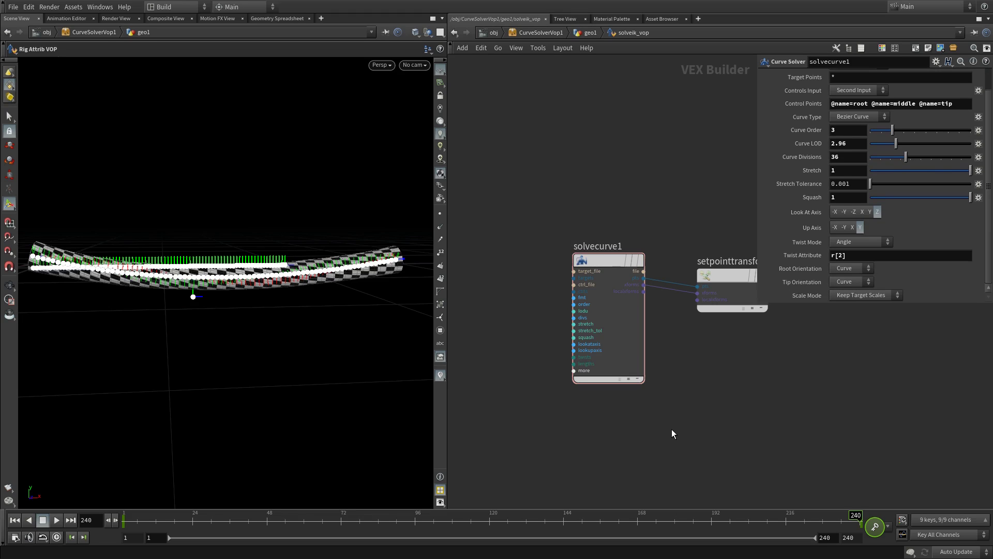